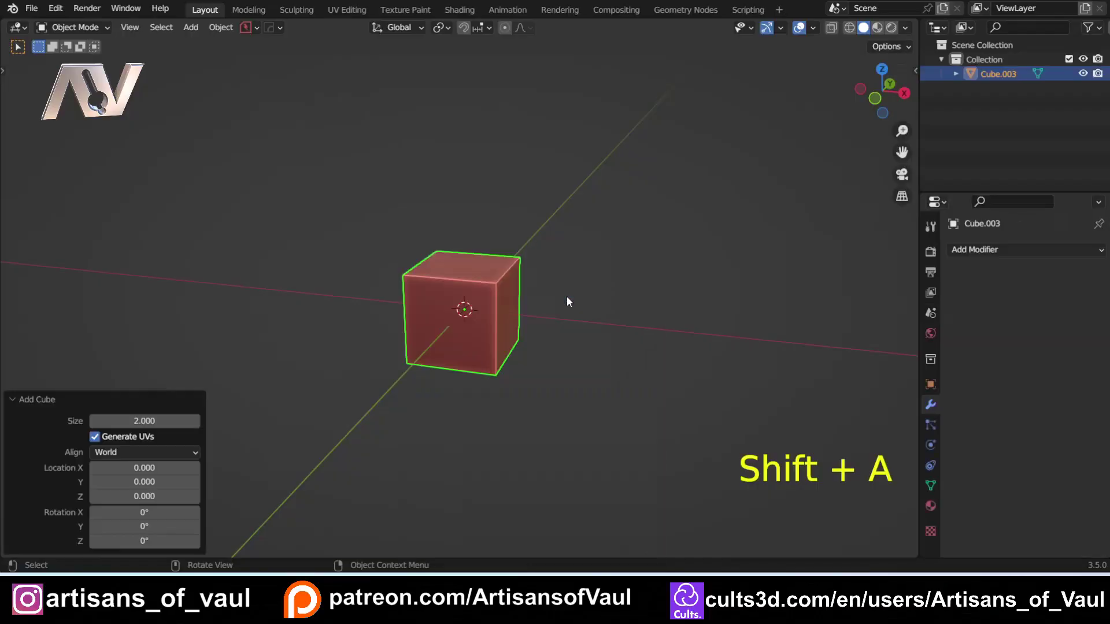
Step: Scale the cube up uniformly by about 1.772 and apply its scale
key("s")
left_click(651, 348)
key("ctrl+a")
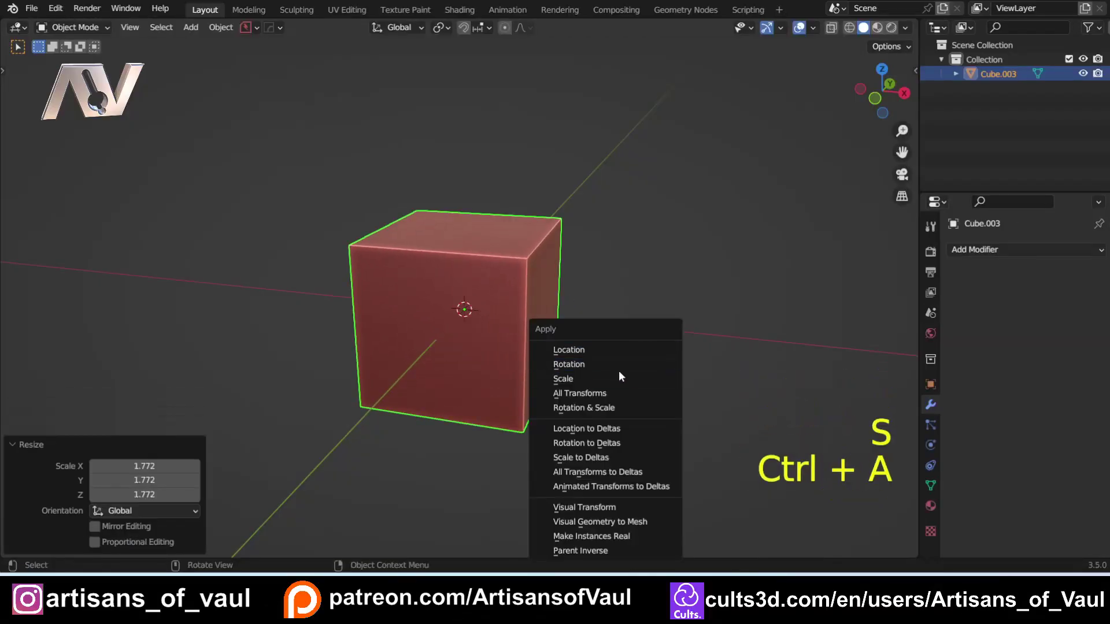
left_click(616, 378)
Step: Duplicate the cube about 7.164 along the X axis and repeat the duplication to make a row of three cubes
key("shift+d")
key("x")
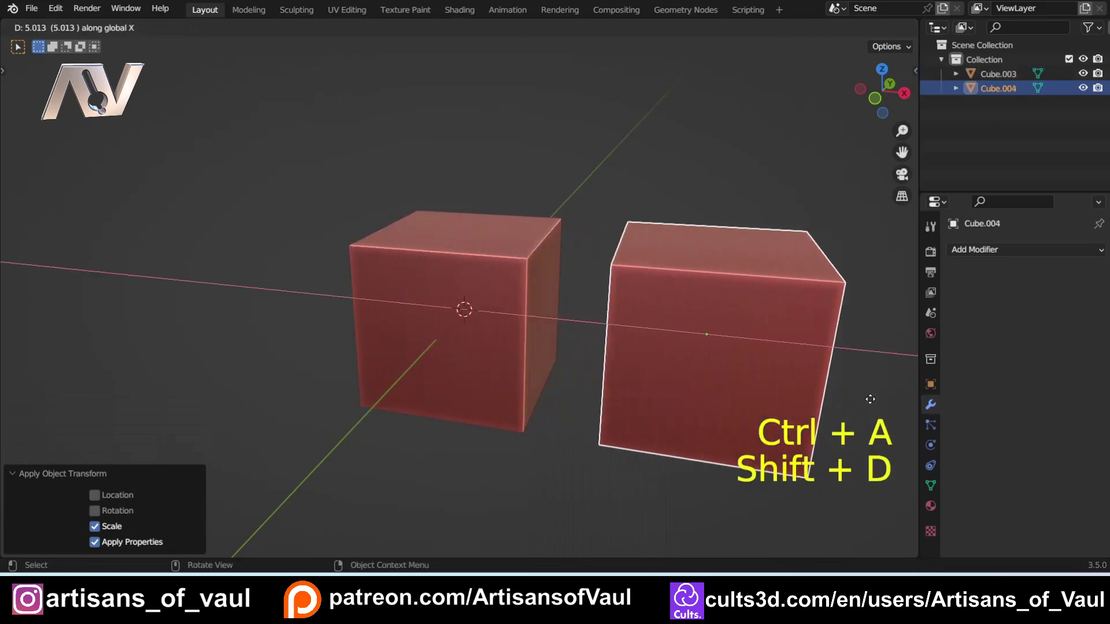
left_click(63, 425)
scroll(442, 421, "down", 4)
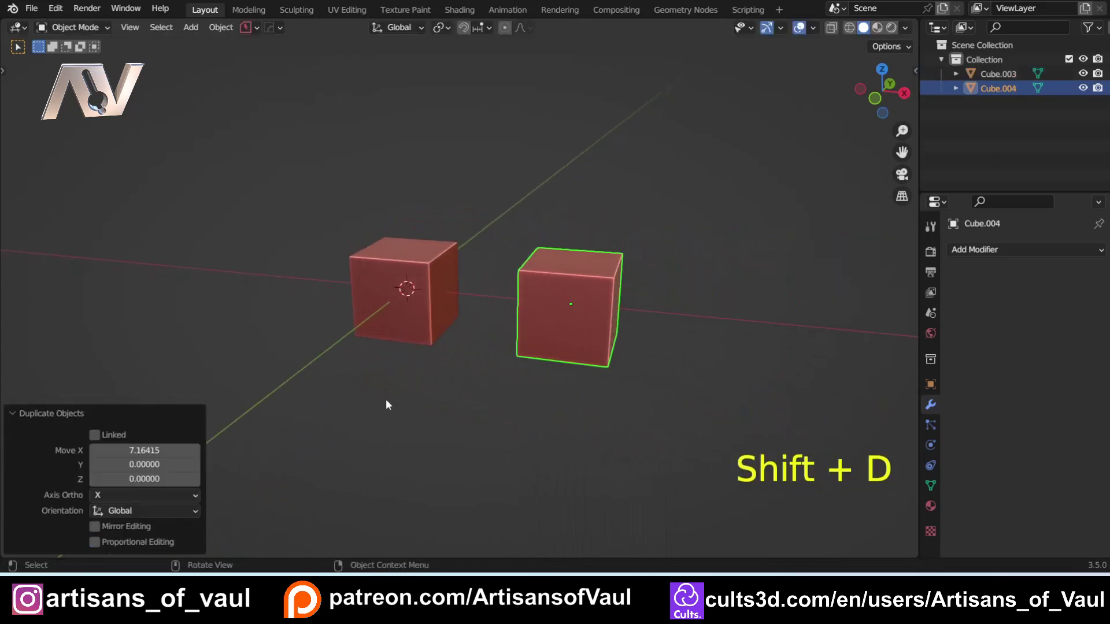
key("shift+r")
scroll(321, 354, "up", 4)
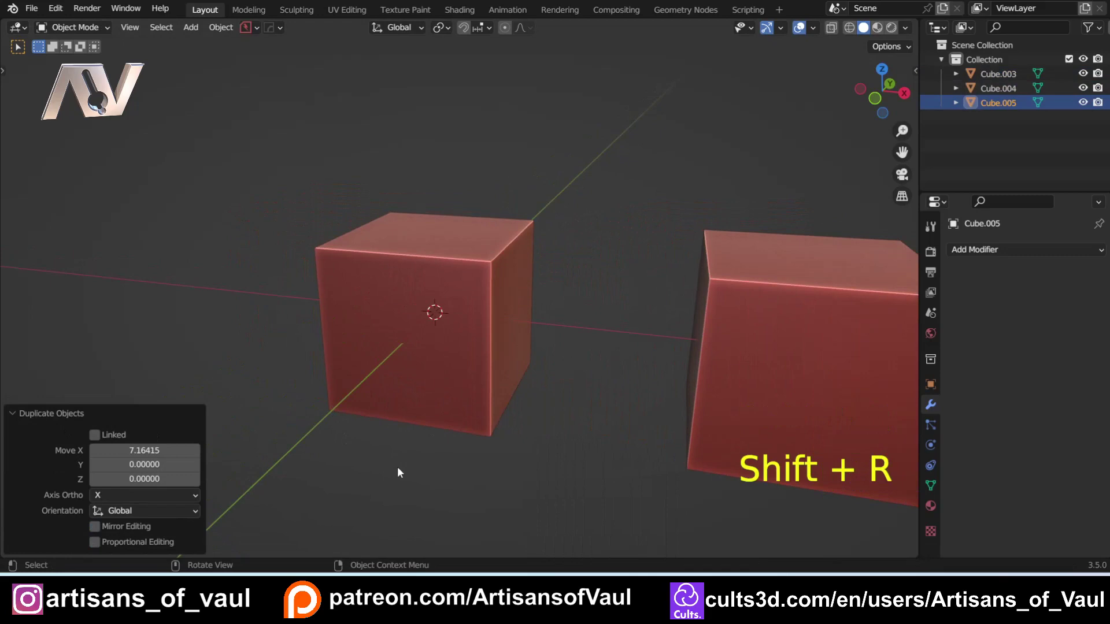
left_click(398, 466)
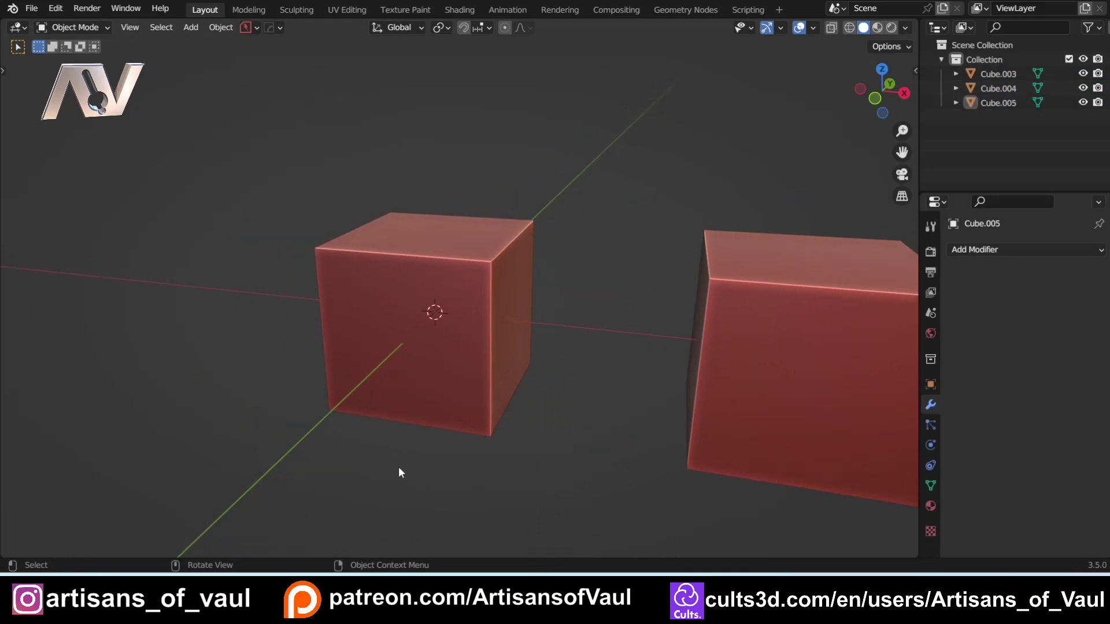
scroll(491, 355, "down", 1)
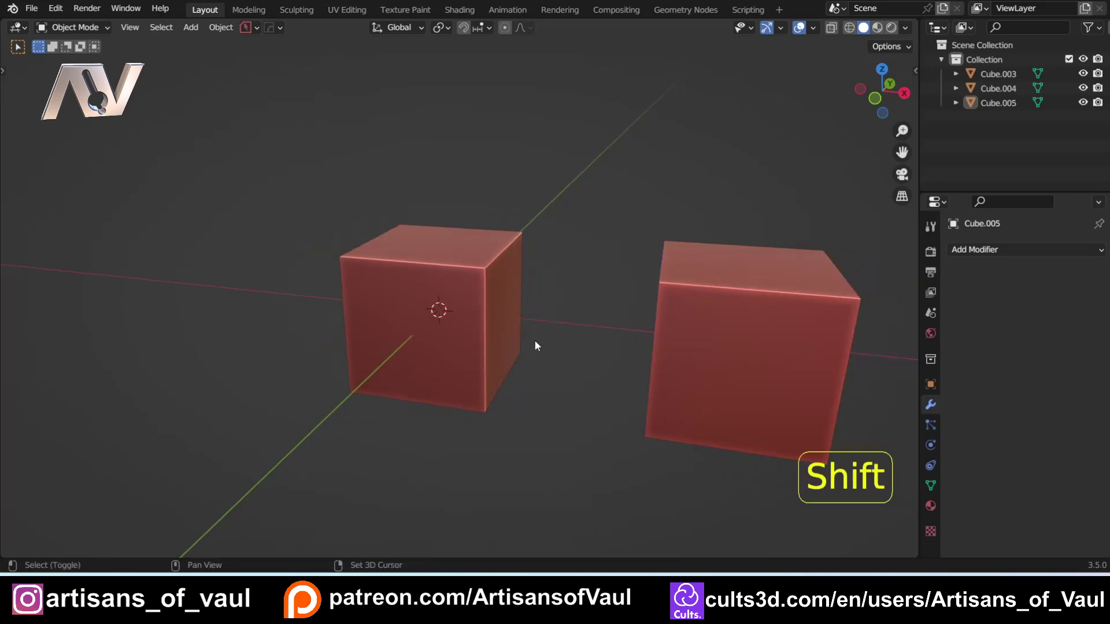
middle_click_drag(535, 347, 425, 325, "shift")
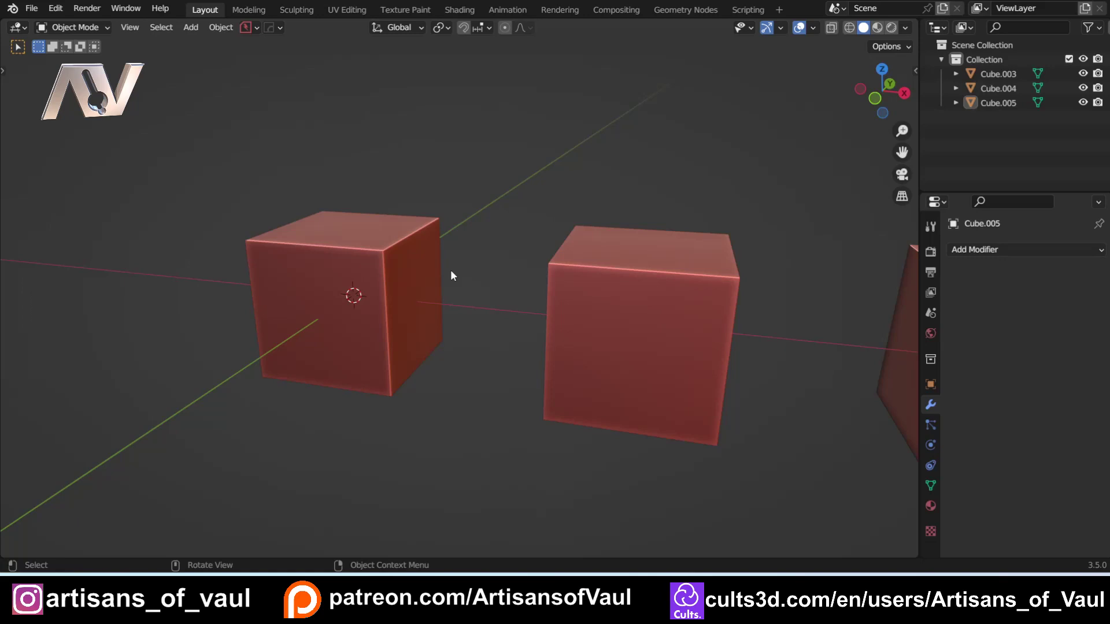
scroll(492, 256, "up", 1)
middle_click_drag(491, 256, 432, 259, "shift")
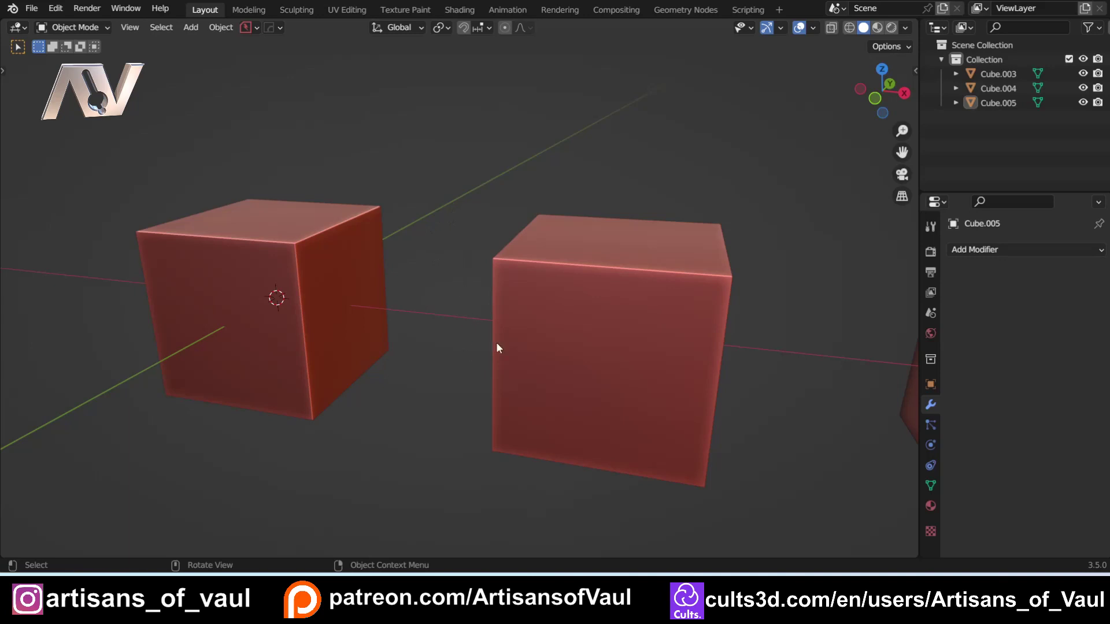
Step: Add a level 3 subdivision surface to the first and the middle cube
left_click(414, 384)
key("ctrl+3")
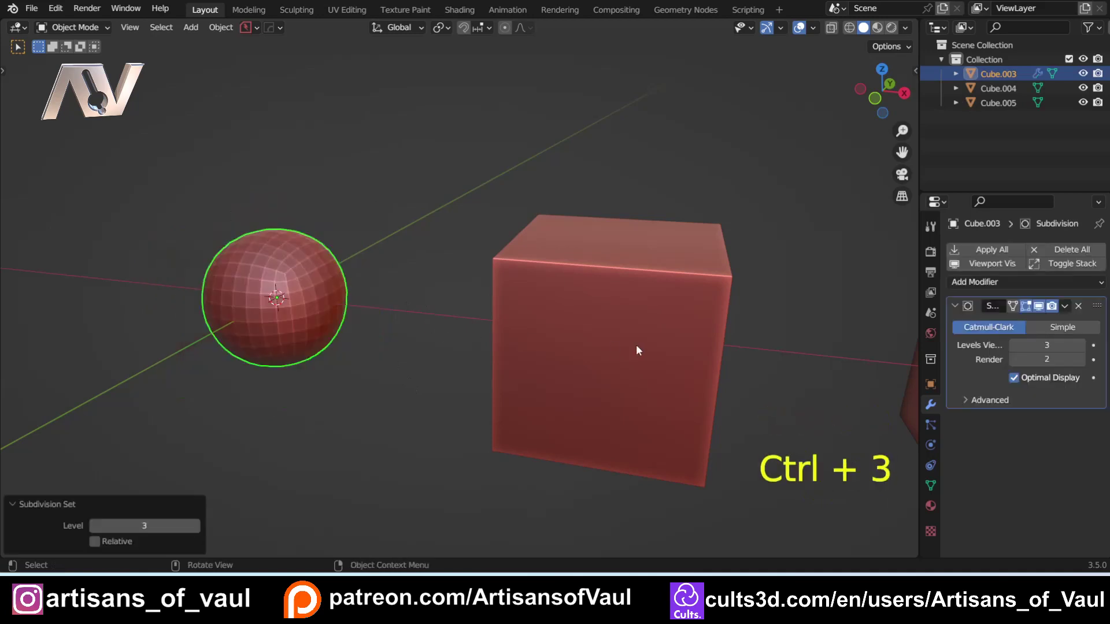
left_click(543, 337)
key("ctrl+3")
mouse_move(411, 314)
middle_mouse_down()
mouse_move(374, 303)
mouse_move(386, 331)
mouse_move(412, 297)
middle_mouse_up()
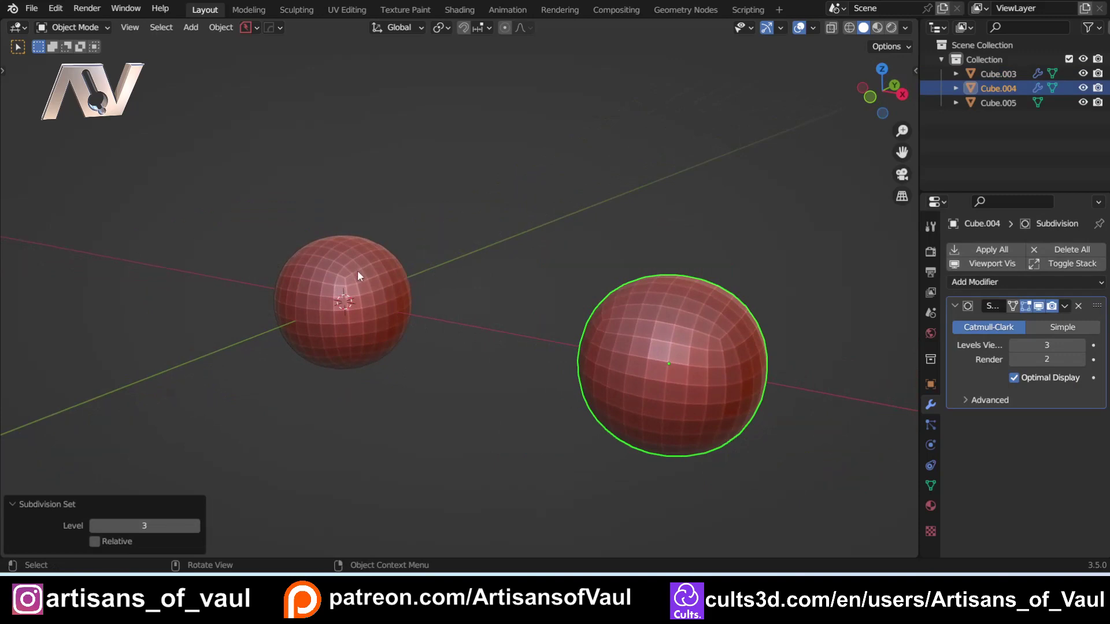
Step: In edge editing of the first cube, add loop cuts near both Y ends with slide factors of about 0.9 and -0.863
left_click(347, 282)
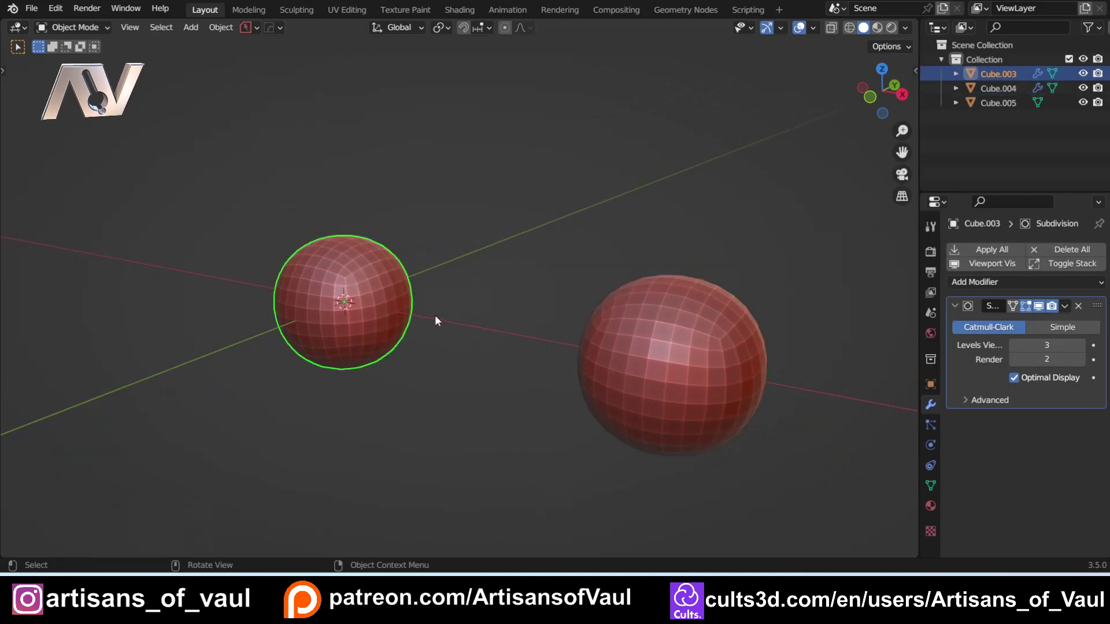
key("Tab")
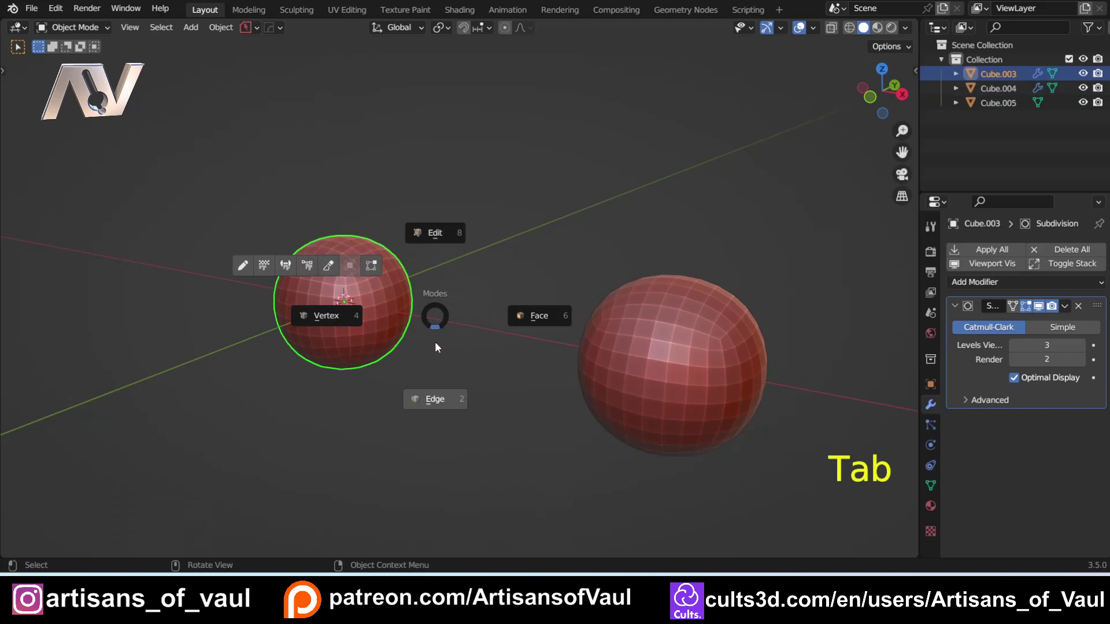
left_click(438, 392)
left_click(451, 269)
mouse_move(448, 267)
middle_mouse_down()
mouse_move(374, 274)
mouse_move(438, 358)
mouse_move(461, 257)
middle_mouse_up()
scroll(437, 358, "up", 1)
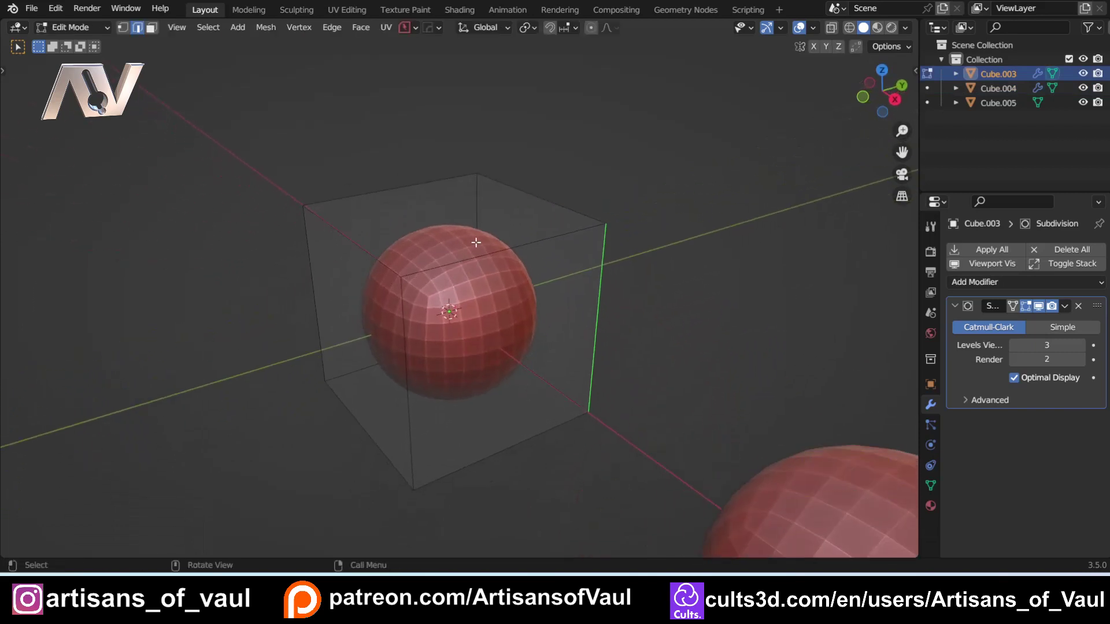
key("ctrl+r")
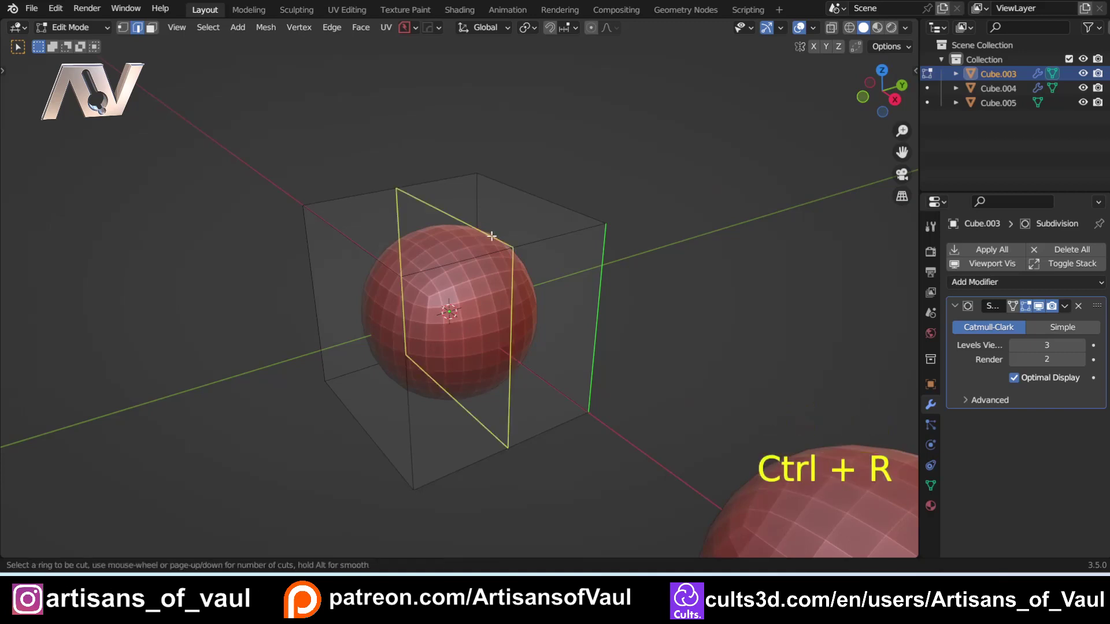
left_click(471, 244)
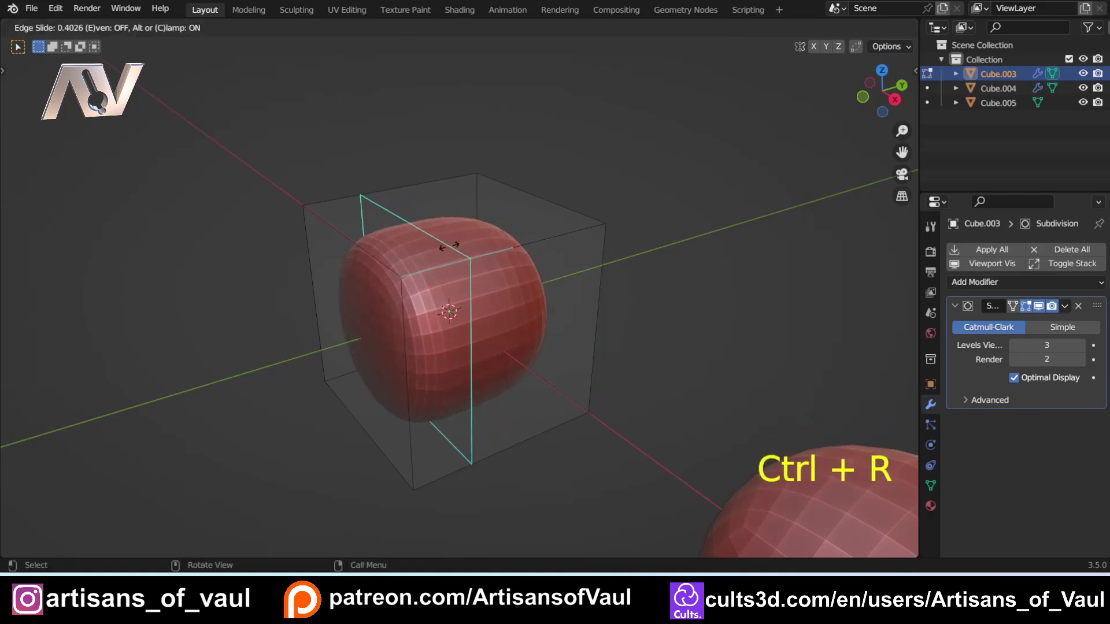
left_click(399, 254)
key("ctrl+r")
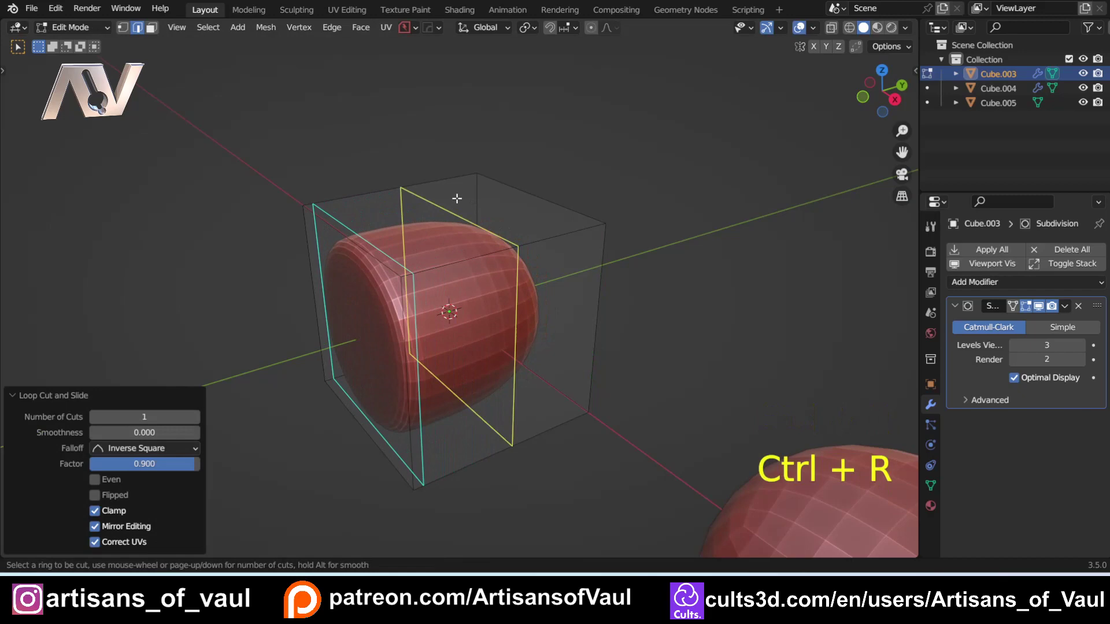
left_click(451, 191)
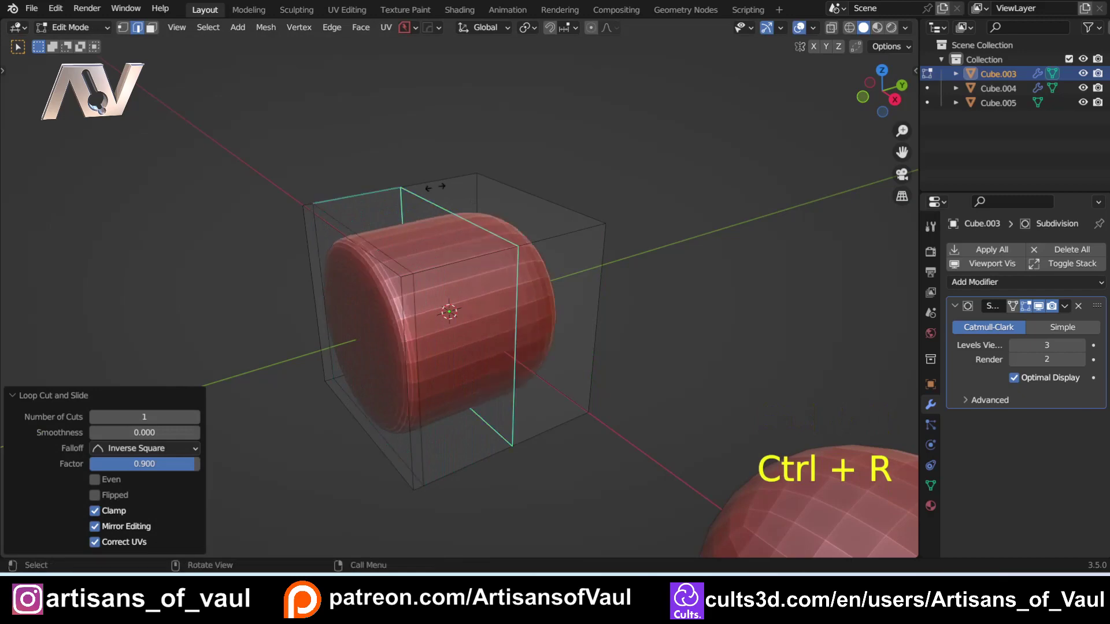
left_click(506, 182)
Step: Add loop cuts near the first cube's +X side and top with slide factors of about -0.777 and -0.857
key("ctrl+r")
left_click(376, 237)
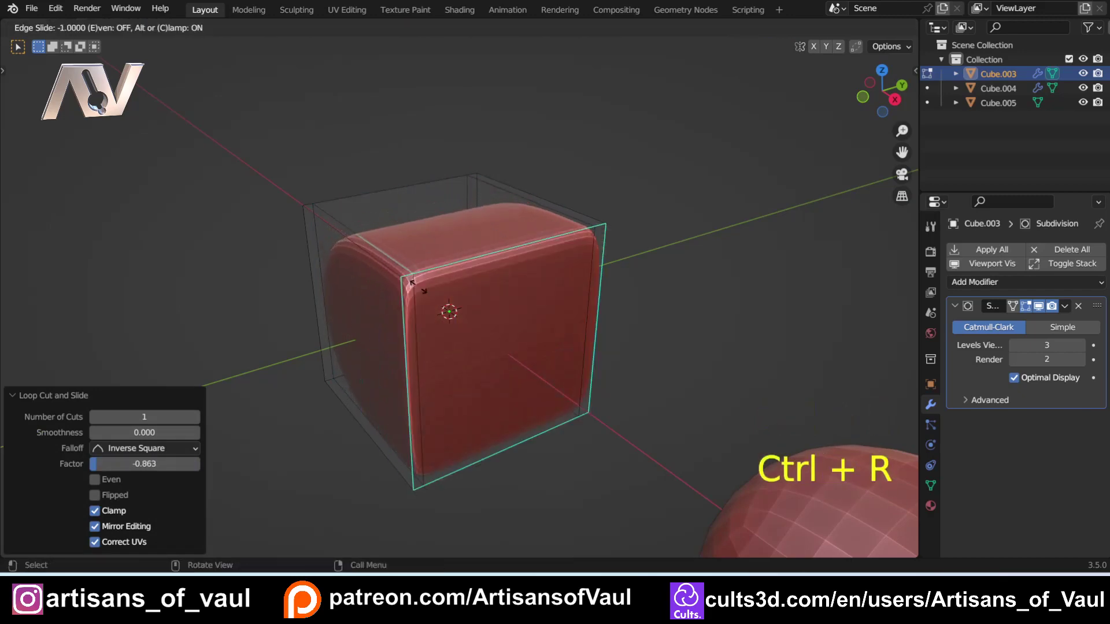
left_click(415, 288)
key("ctrl+r")
left_click(420, 263)
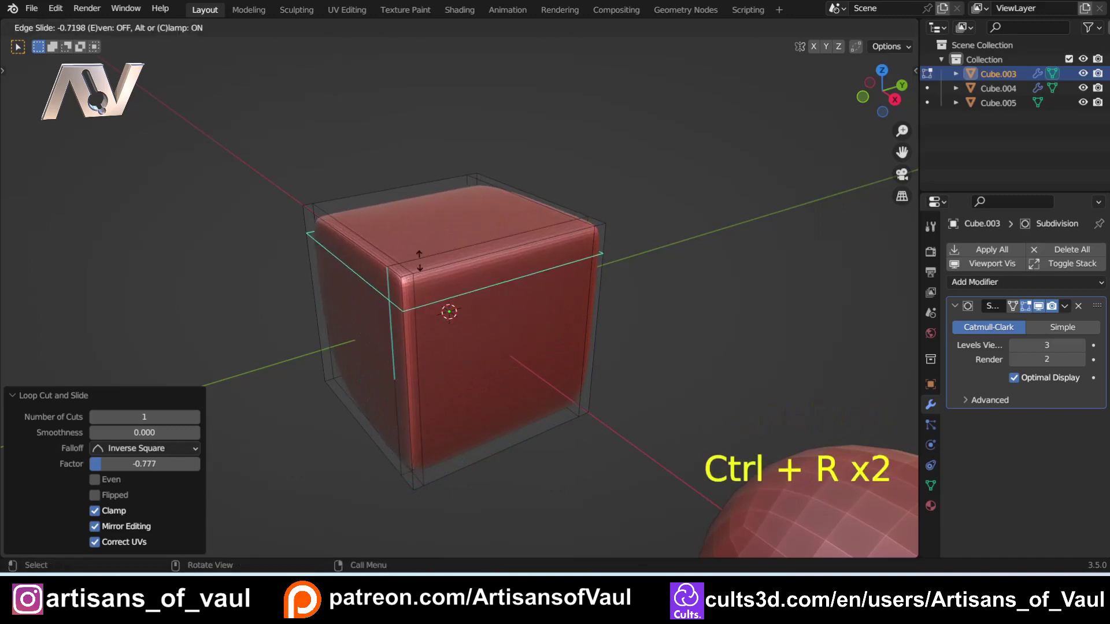
left_click(420, 263)
Step: Add a loop cut near the first cube's -X side with a factor of about 0.872 and another near its bottom
middle_click_drag(420, 263, 497, 289)
key("ctrl+r")
left_click(497, 289)
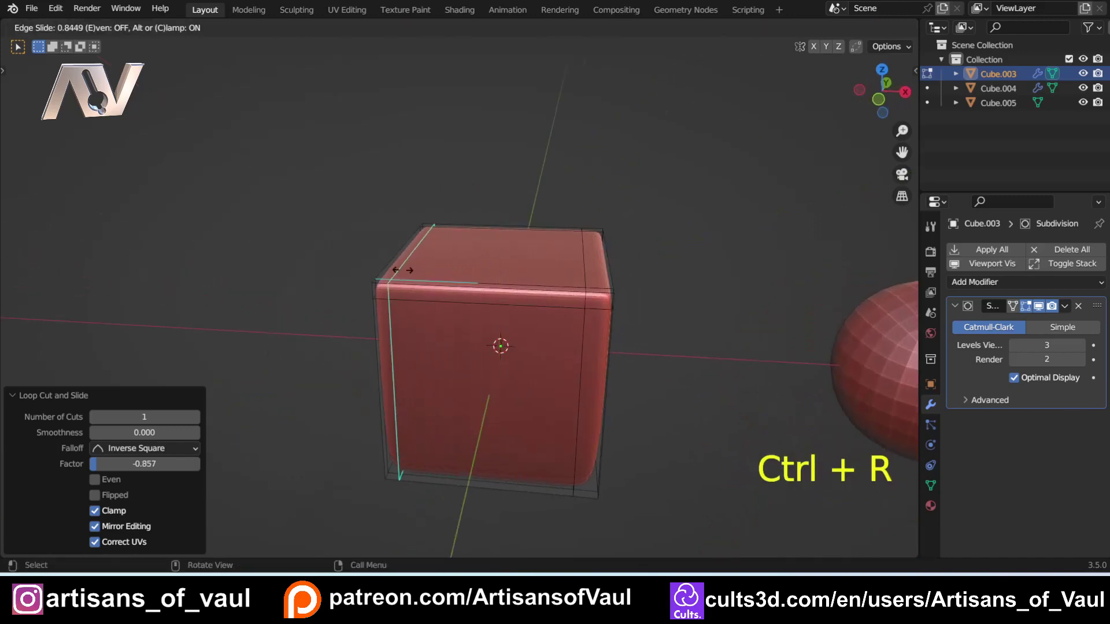
left_click(402, 270)
middle_click_drag(582, 298, 590, 281)
key("ctrl+r")
left_click(587, 274)
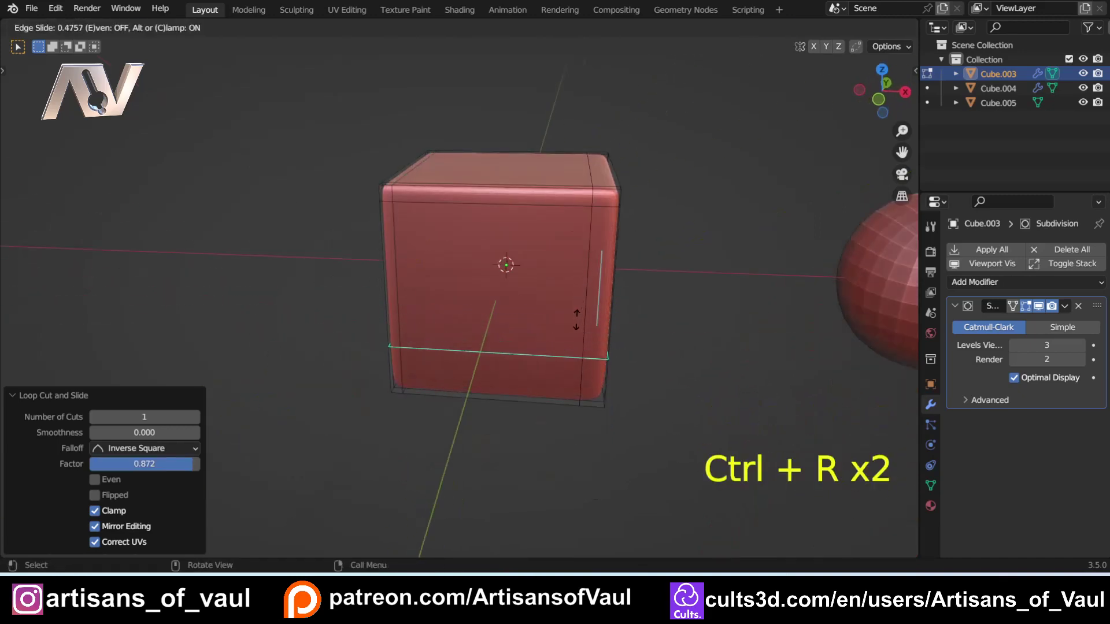
left_click(574, 339)
mouse_move(449, 349)
middle_mouse_down()
mouse_move(476, 325)
mouse_move(436, 235)
mouse_move(439, 404)
mouse_move(438, 302)
mouse_move(428, 374)
mouse_move(381, 426)
mouse_move(428, 352)
middle_mouse_up()
key("ctrl+r")
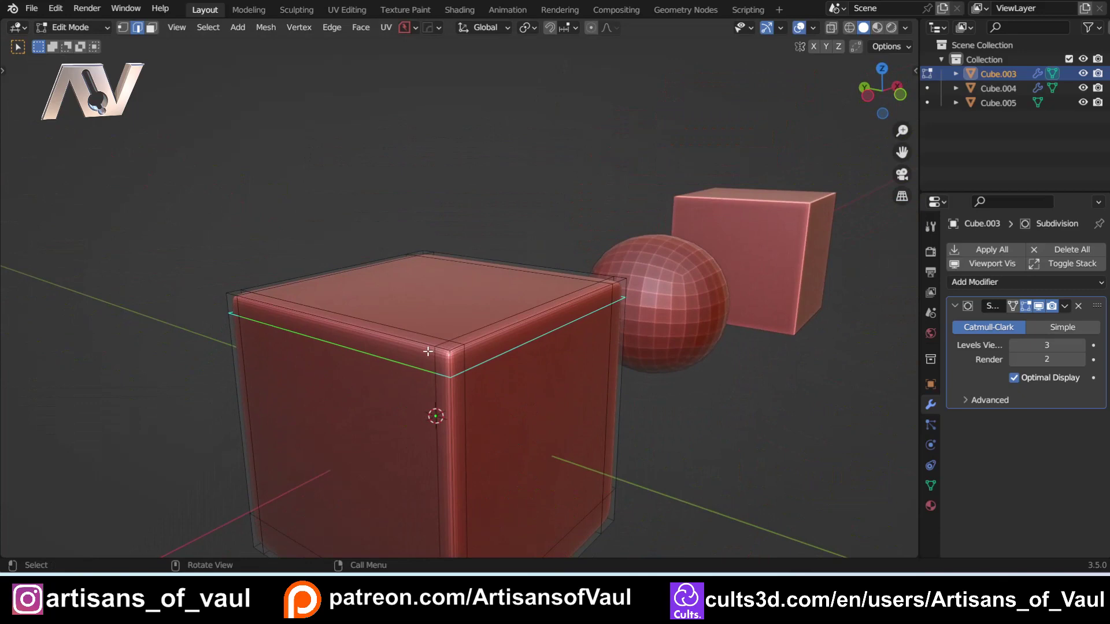
Step: Edge-slide the upper horizontal loop, slide a vertical loop by a factor of about 0.158, and return to Object Mode
key("g")
key("g")
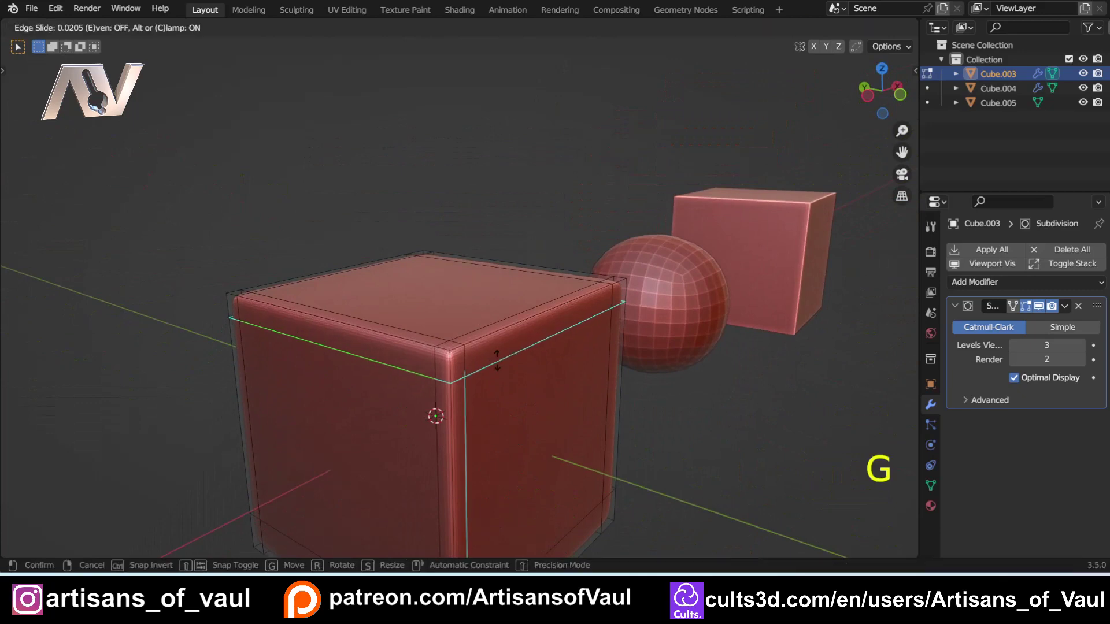
left_click(496, 369)
middle_click_drag(441, 315, 521, 364)
left_click(465, 342, "alt")
key("g")
key("g")
left_click(463, 335)
key("Tab")
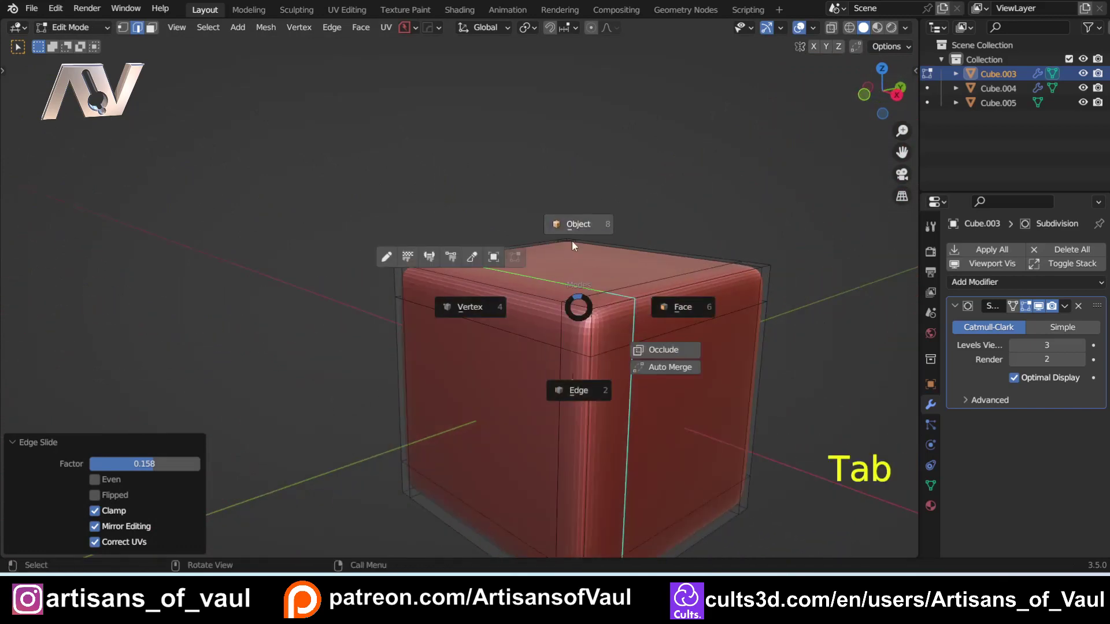
middle_click_drag(589, 335, 495, 369)
Step: Edit the middle cube and set the Mean Crease of all its edges to about 0.34 in the item properties
left_click(542, 346)
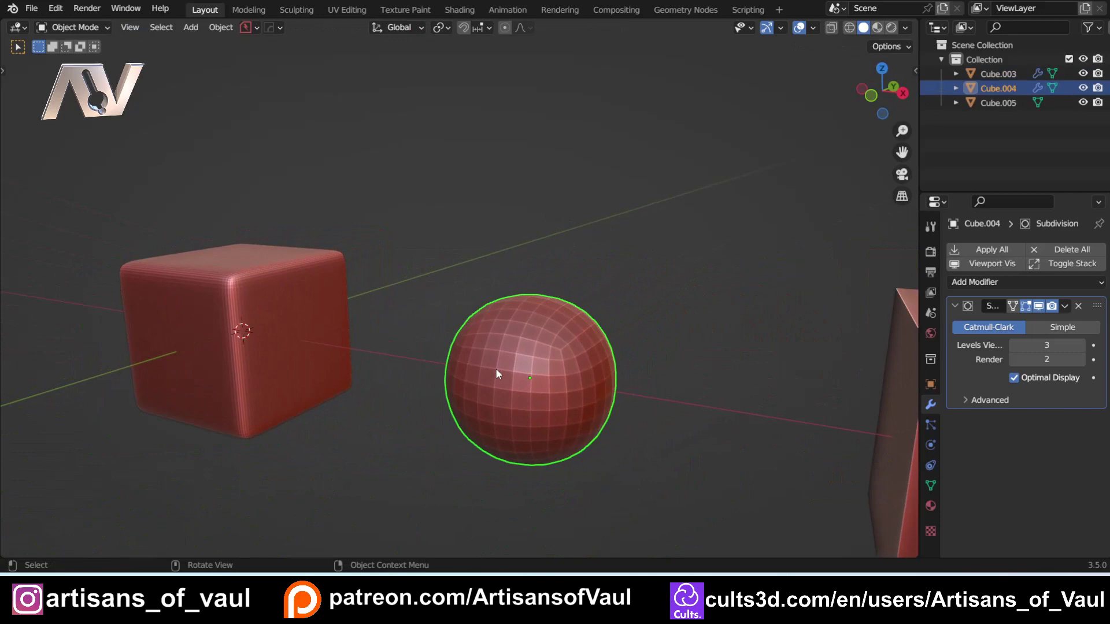
key("Tab")
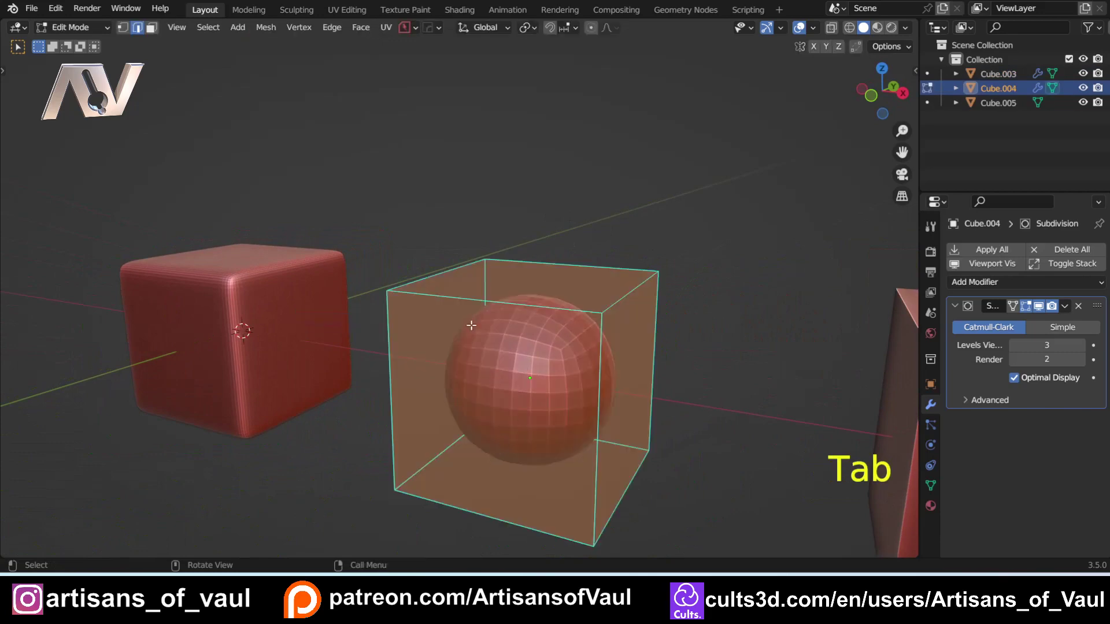
key("n")
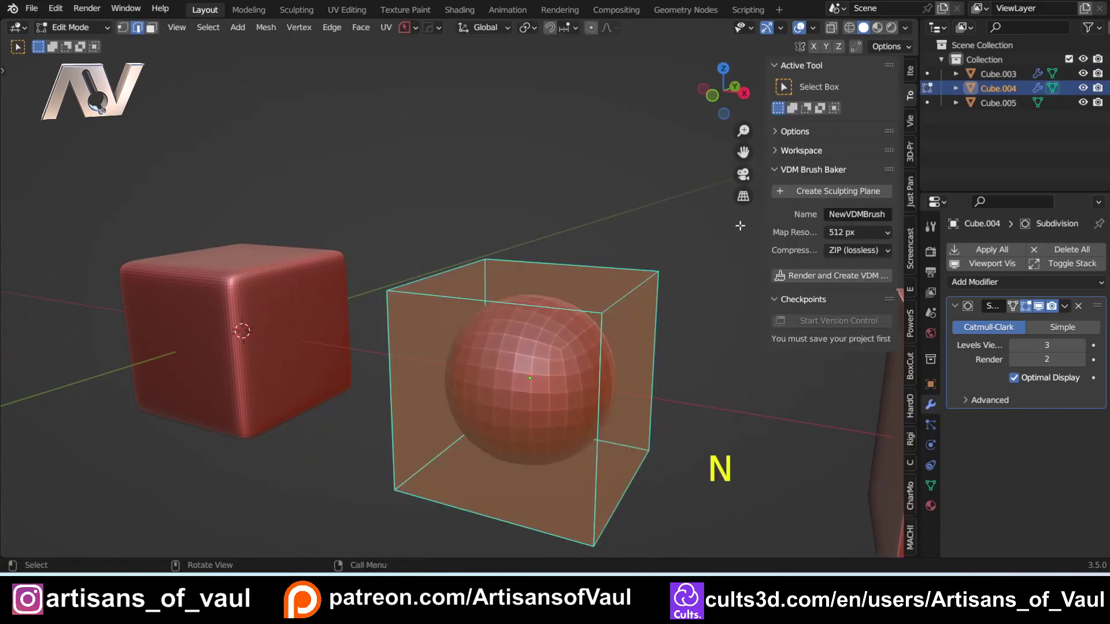
left_click(910, 70)
scroll(563, 314, "up", 1)
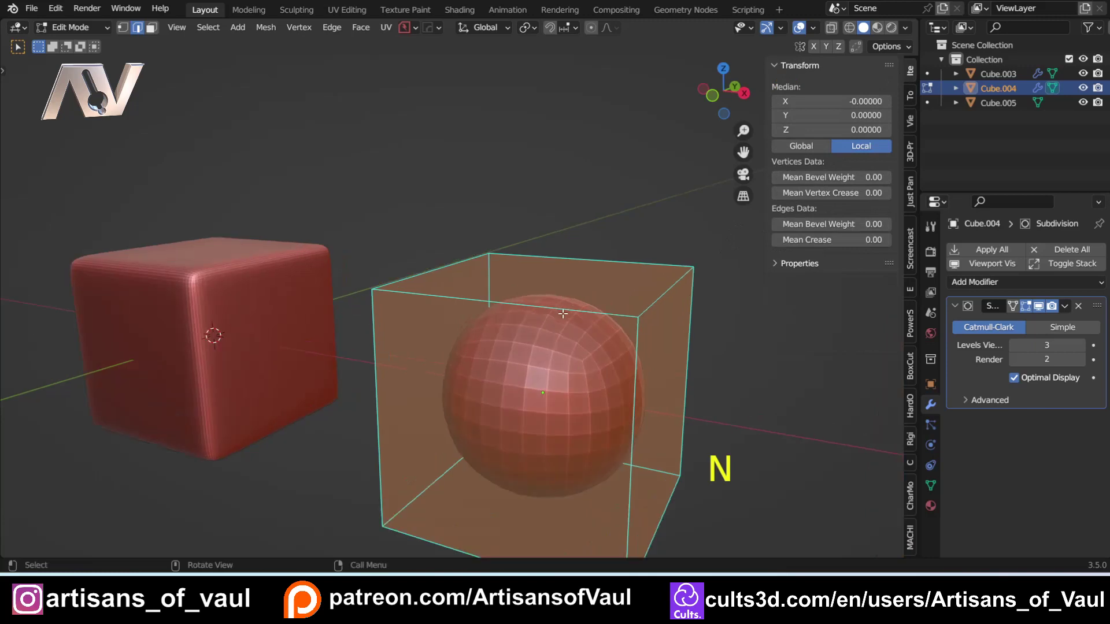
middle_click_drag(568, 327, 545, 292, "shift")
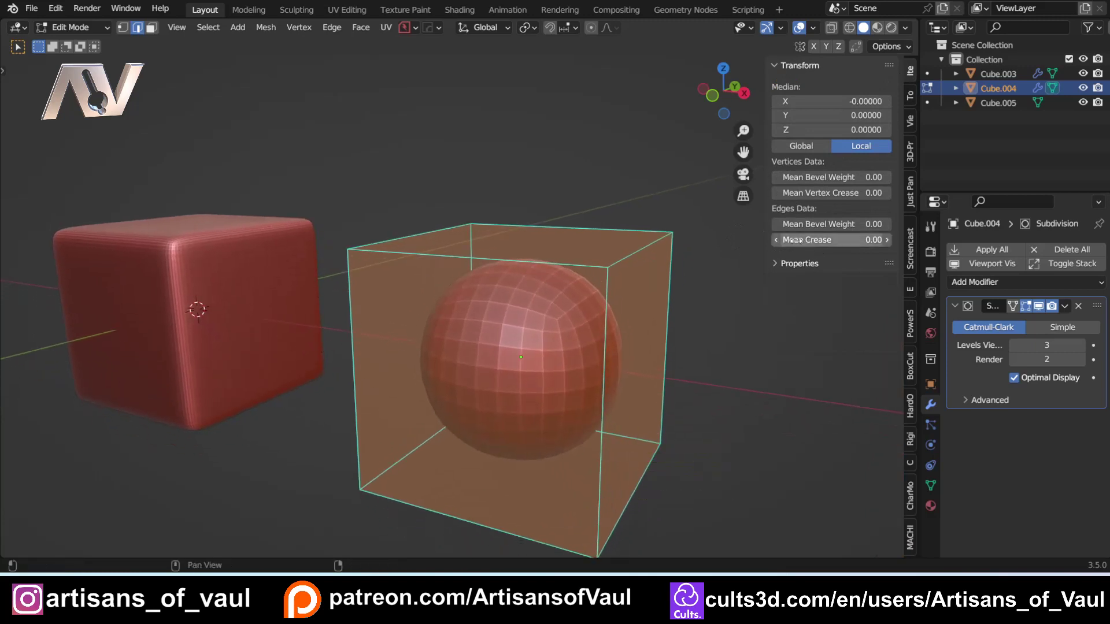
left_click_drag(795, 240, 835, 240)
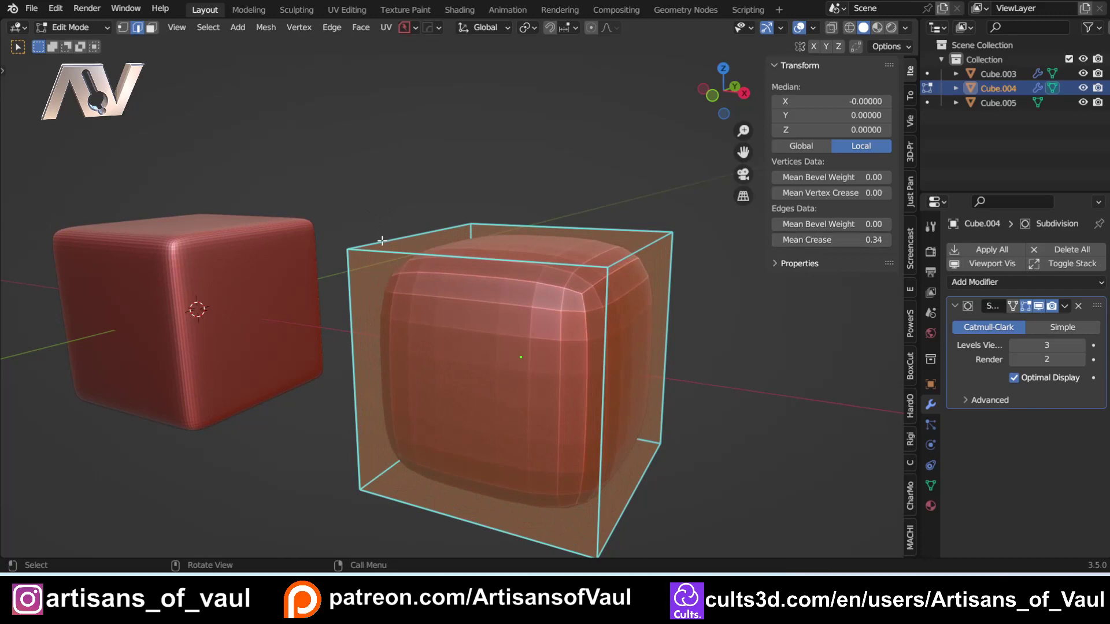
Step: Adjust the crease of all the middle cube's edges interactively to sharpen its shape and return to Object Mode
key("shift+e")
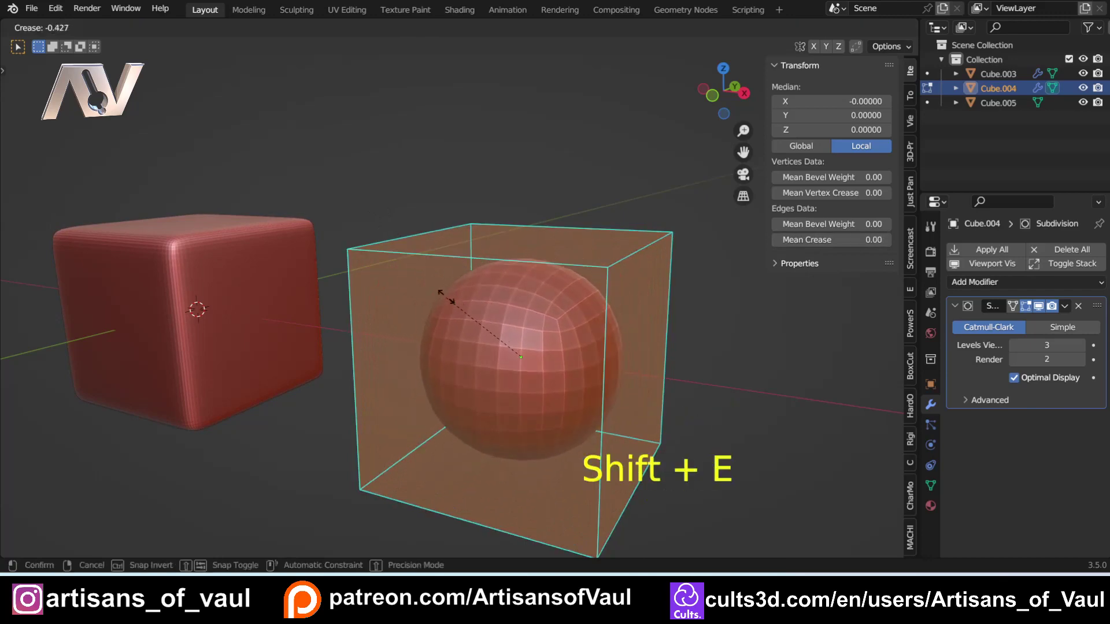
left_click(399, 282)
middle_click_drag(358, 260, 451, 281, "shift")
key("Tab")
left_click(449, 131)
Step: Compare the edge shading of the loop-cut cube and the creased cube by selecting each in turn
left_click(237, 270)
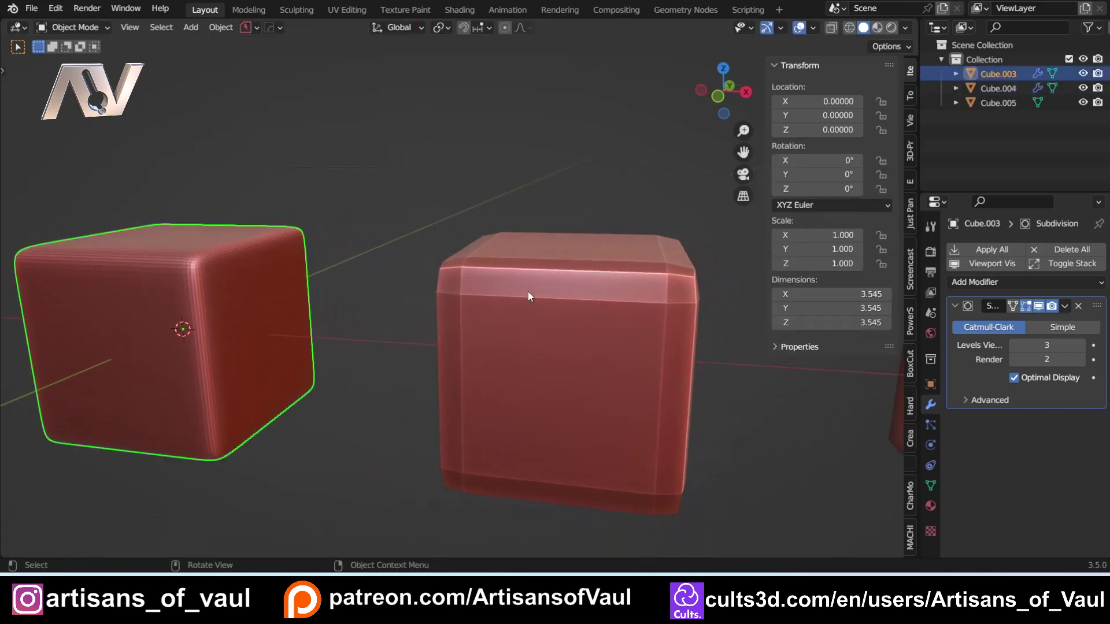
left_click(526, 292)
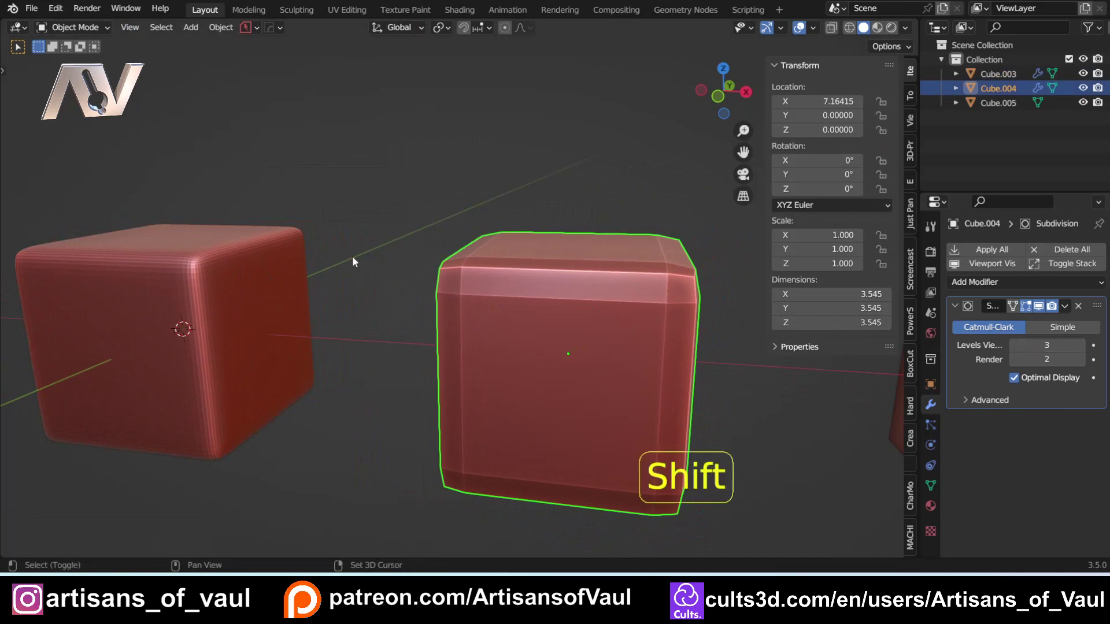
middle_click_drag(352, 255, 509, 268, "shift")
left_click(331, 269)
middle_click_drag(331, 270, 397, 282, "shift")
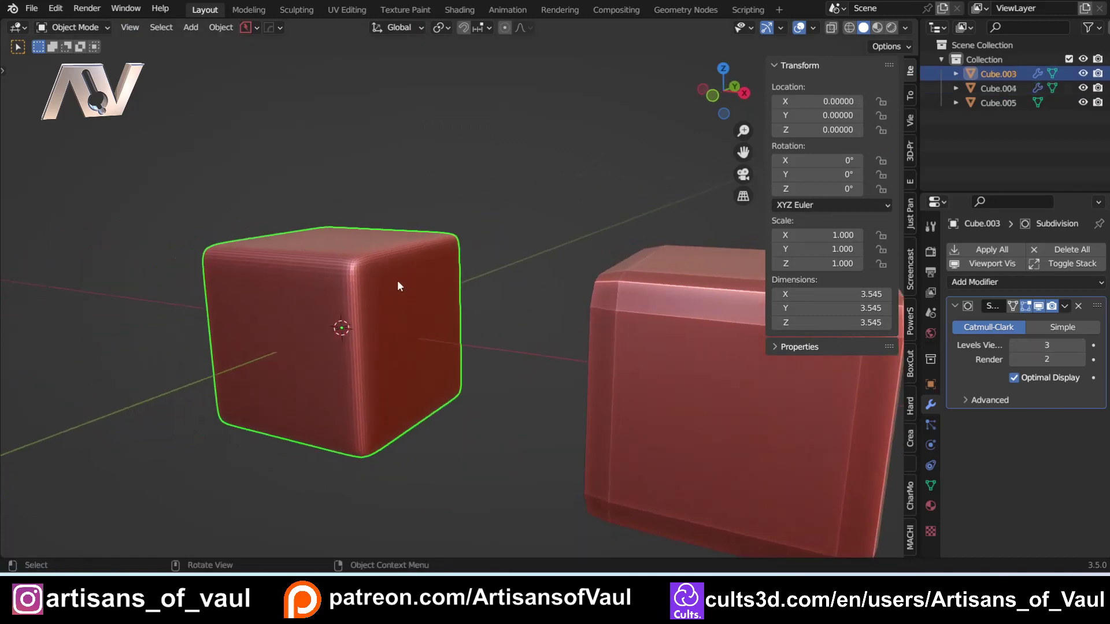
middle_click_drag(467, 300, 559, 306, "shift")
left_click(559, 312)
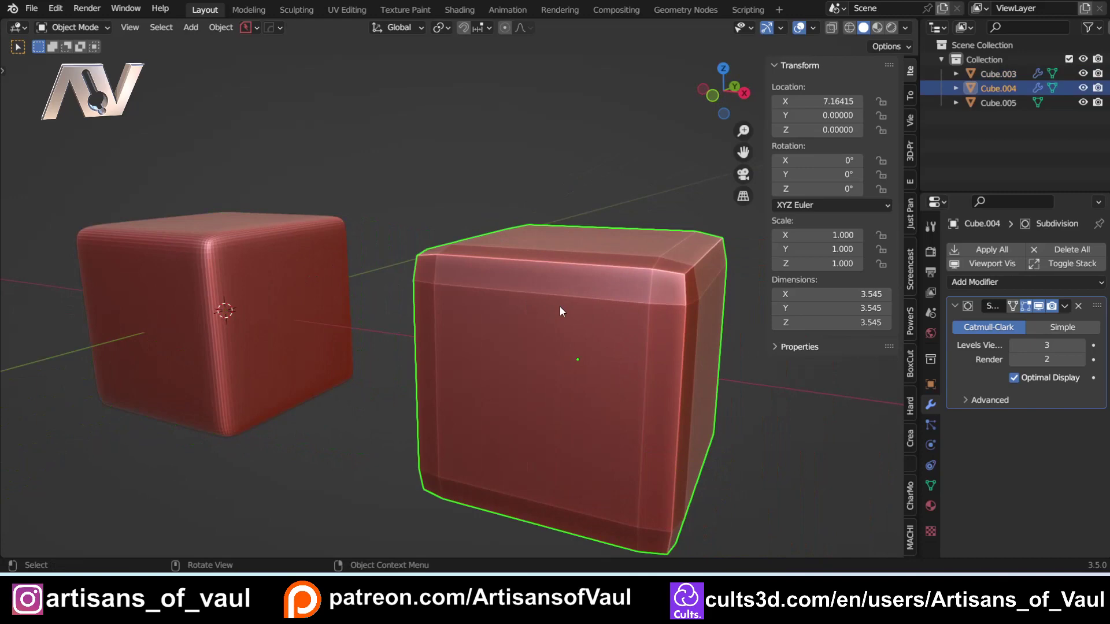
Step: Raise the creased cube's viewport subdivision level to 6, inspect its edges beside the loop-cut cube and hide the sidebar
left_click(1081, 345)
left_click(1080, 345)
left_click(1080, 345)
middle_click_drag(519, 292, 574, 286)
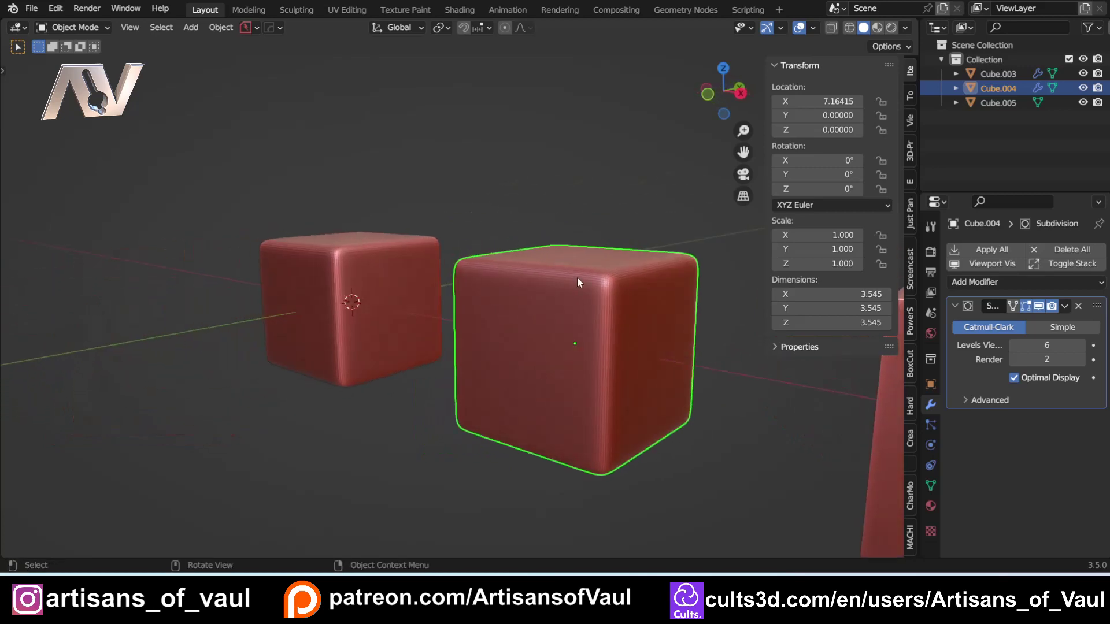
middle_click_drag(477, 221, 616, 299)
middle_click_drag(680, 266, 509, 243)
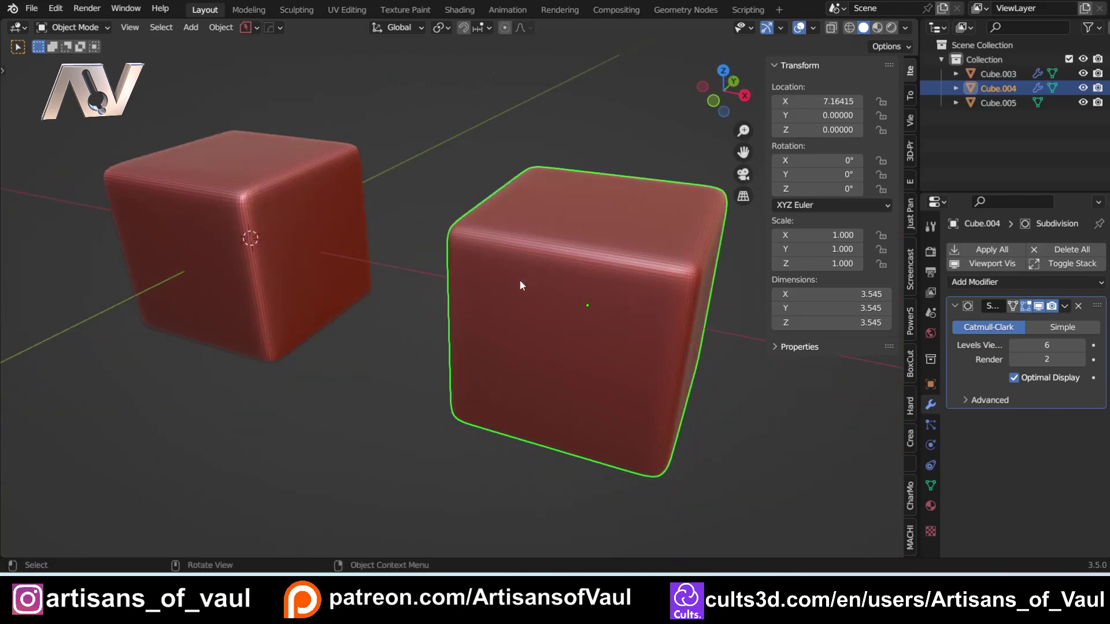
middle_click_drag(520, 281, 549, 245)
middle_click_drag(418, 213, 460, 270)
key("n")
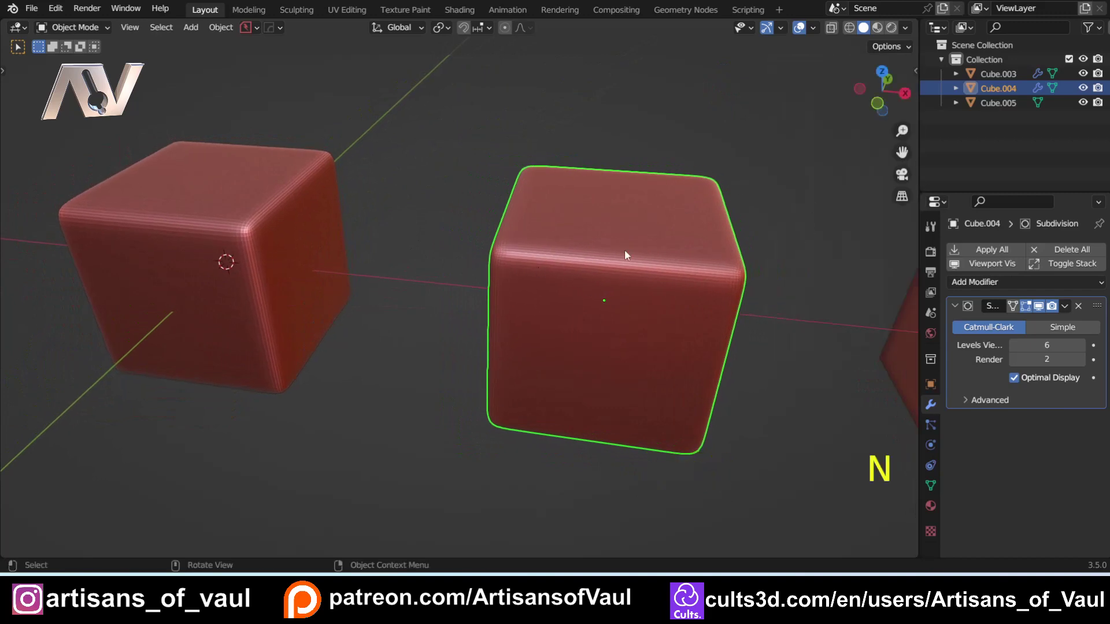
Step: Apply the Subdivision modifiers of the loop-cut cube and the creased cube
middle_click_drag(348, 275, 421, 239)
left_click(313, 241)
middle_click_drag(426, 280, 404, 271)
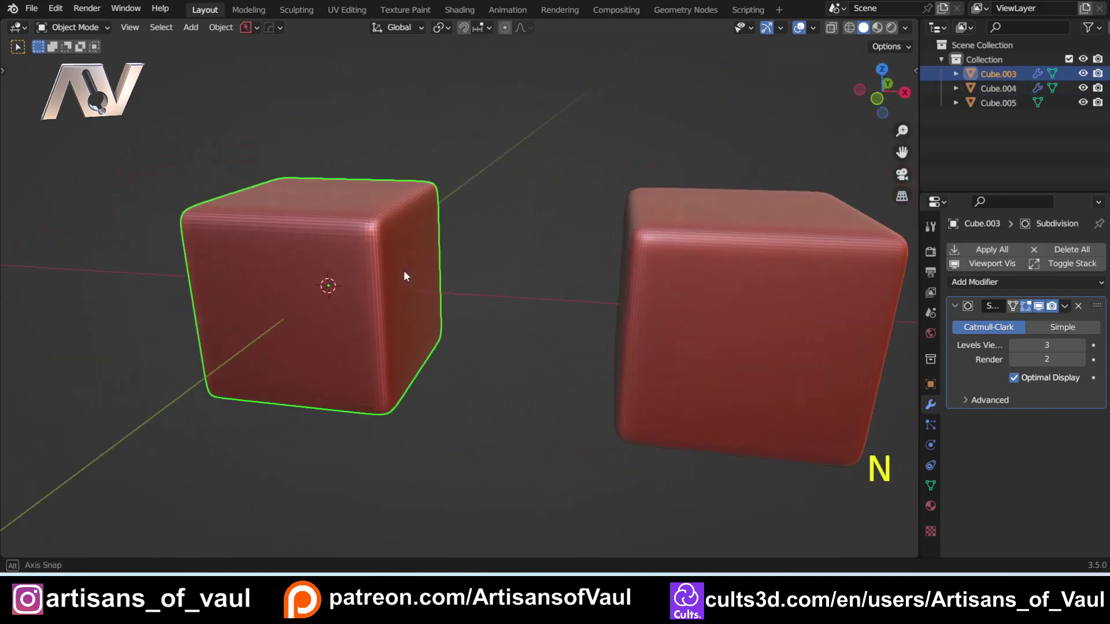
left_click(1065, 306)
left_click(1050, 317)
left_click(734, 256)
left_click(1065, 306)
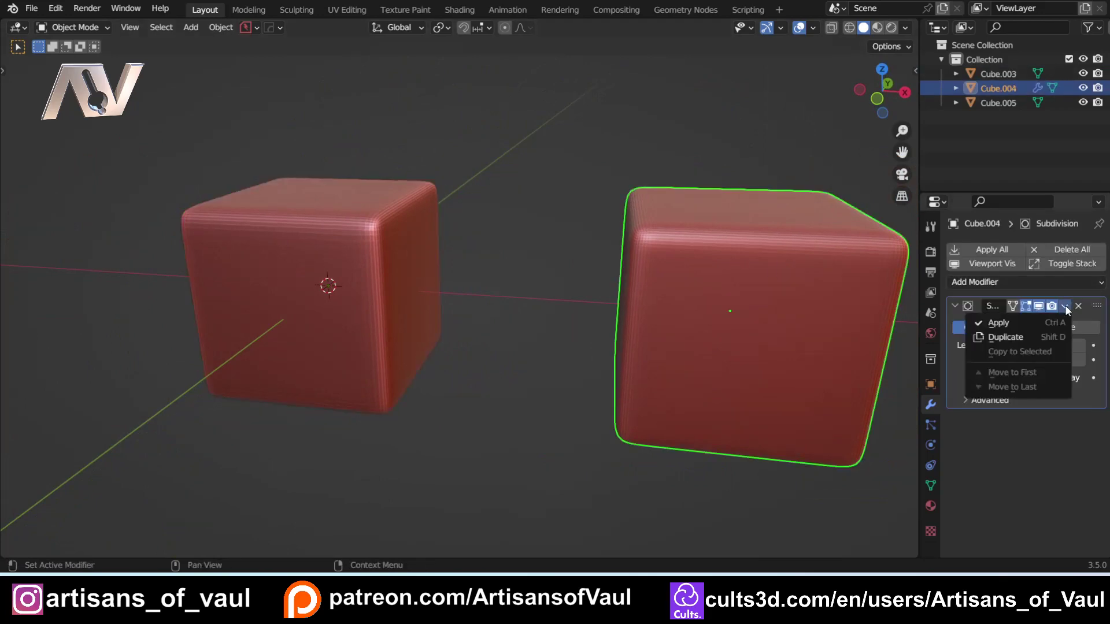
left_click(998, 322)
Step: Open both cubes together in edge editing and compare the density of their meshes
left_click(375, 210, "shift")
key("Tab")
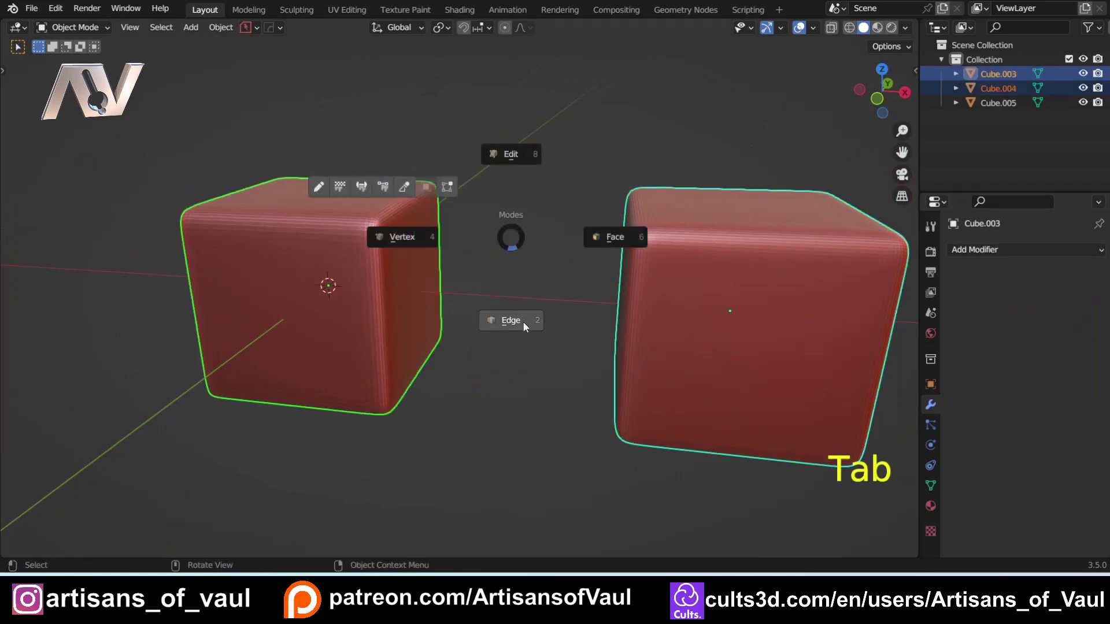
left_click(532, 329)
middle_click_drag(598, 301, 441, 260)
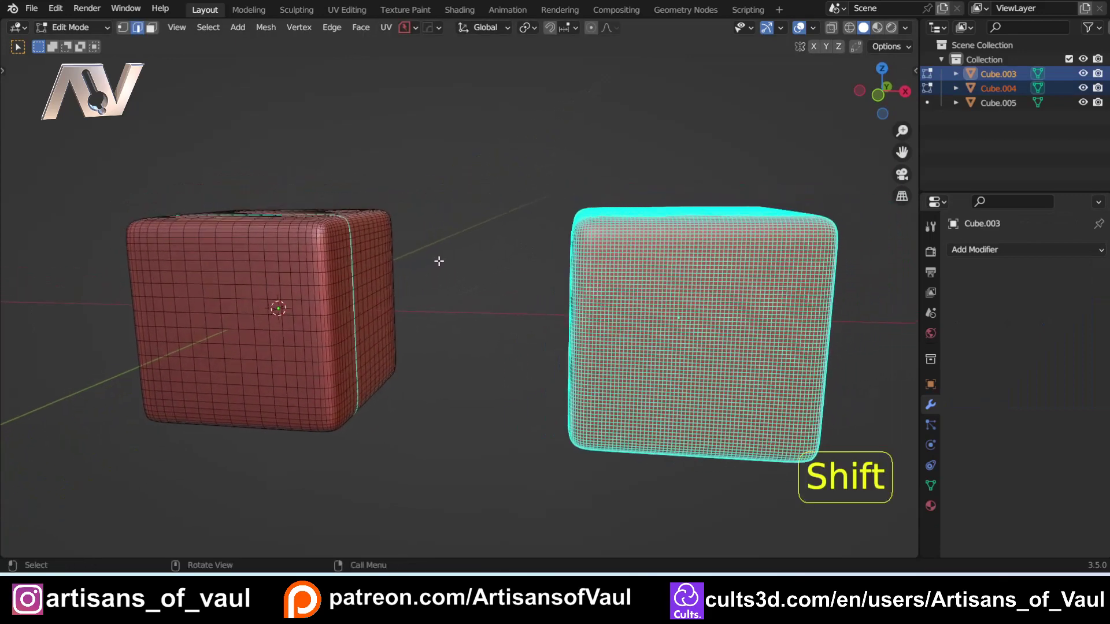
Step: Return to Object Mode and move the creased cube along X closer to the loop-cut cube
key("Tab")
left_click(454, 118)
left_click(650, 324)
key("g")
key("x")
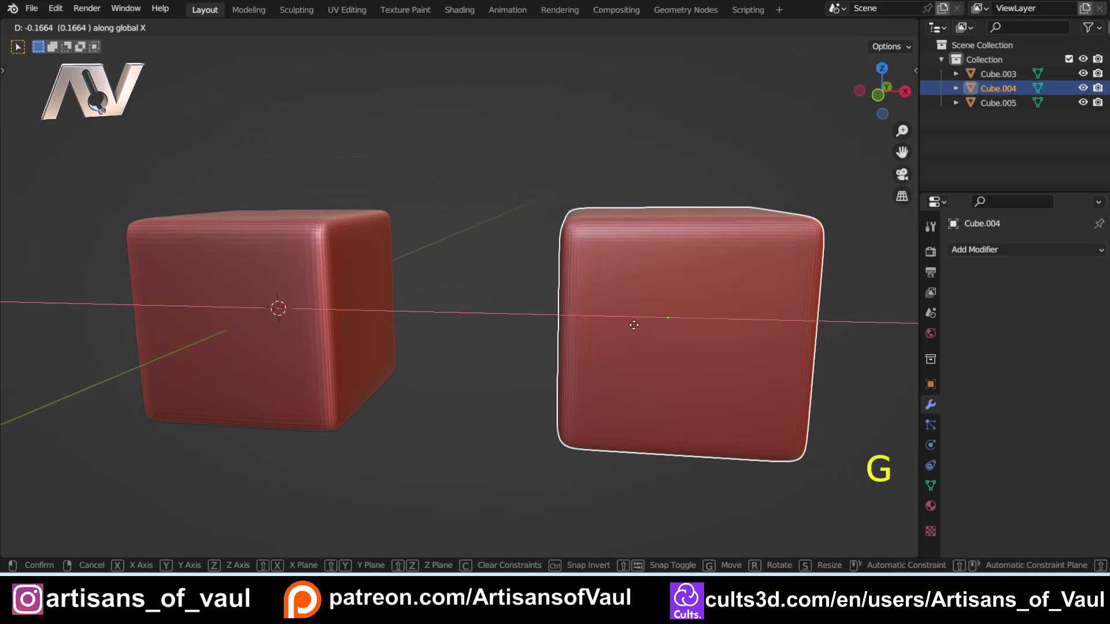
left_click(465, 324)
Step: Open both cubes together in vertex editing, clear the selection and compare the vertex spacing at their facing corners
middle_click_drag(298, 281, 398, 304, "shift")
left_click(398, 303, "shift")
scroll(453, 300, "up", 3)
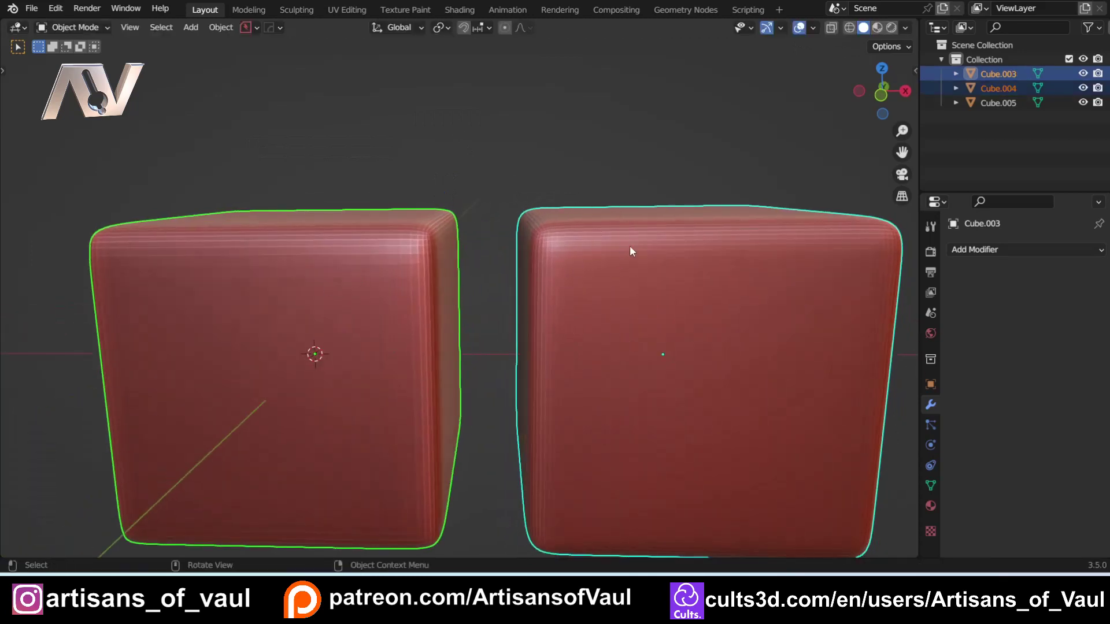
left_click(566, 271)
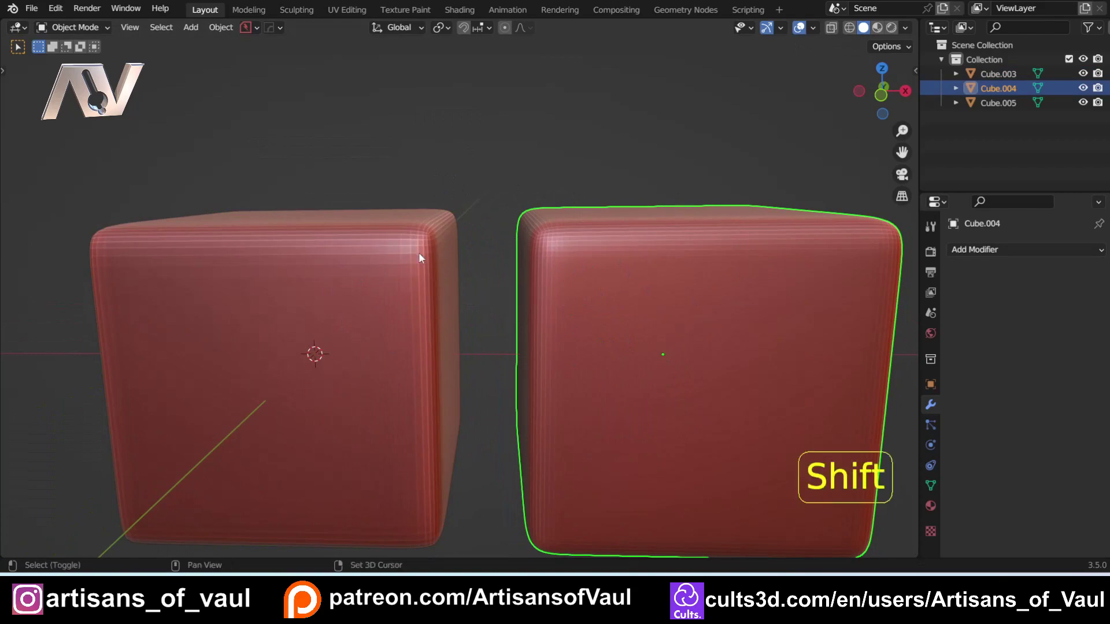
left_click(396, 261, "shift")
key("Tab")
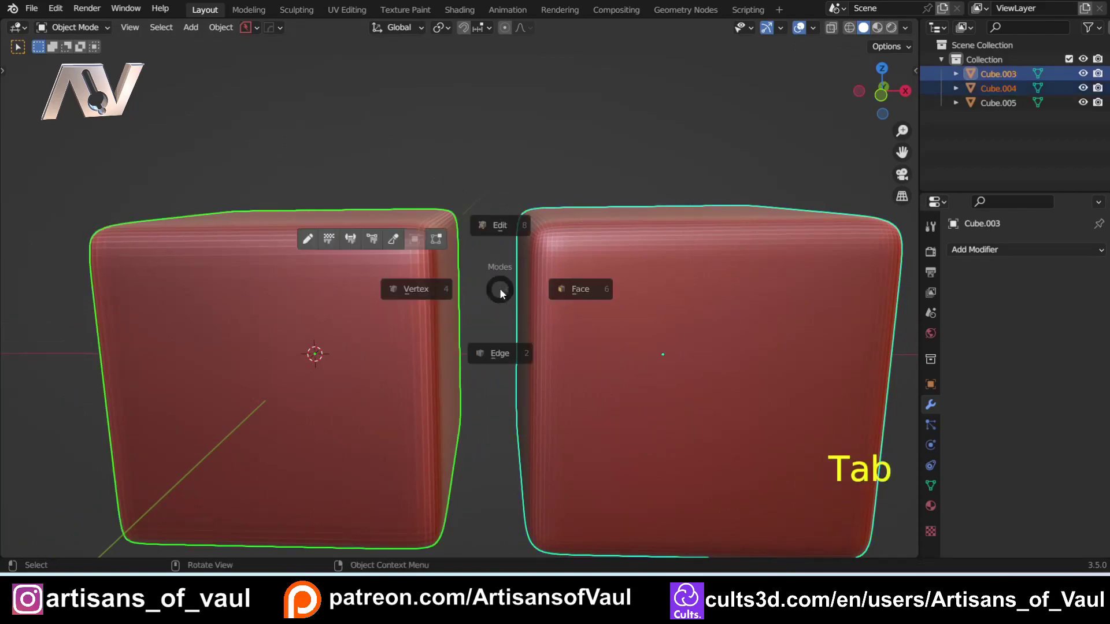
left_click(403, 292)
scroll(428, 282, "up", 1)
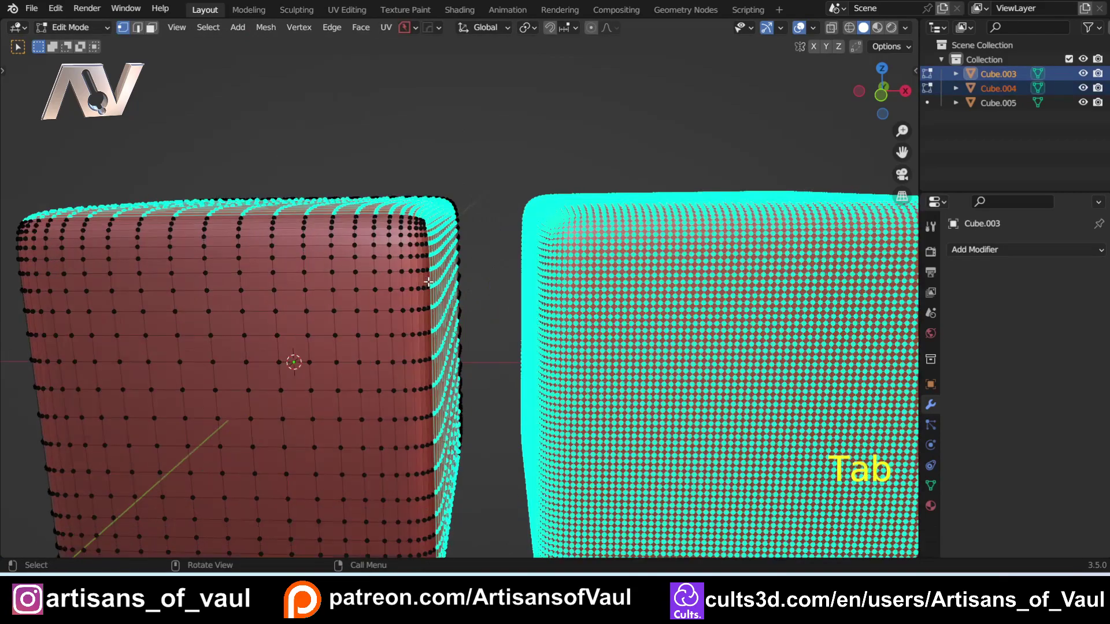
left_click(499, 227)
scroll(495, 223, "down", 4)
scroll(487, 275, "up", 3)
middle_click_drag(485, 278, 489, 264)
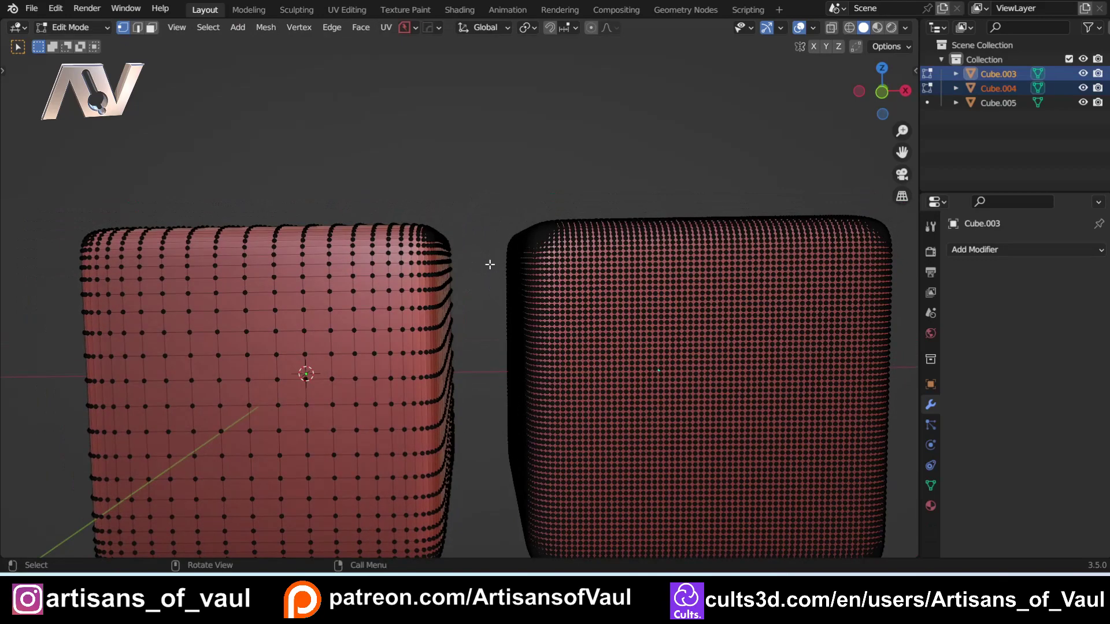
scroll(481, 216, "down", 2)
middle_click_drag(480, 215, 477, 236)
scroll(476, 236, "up", 2)
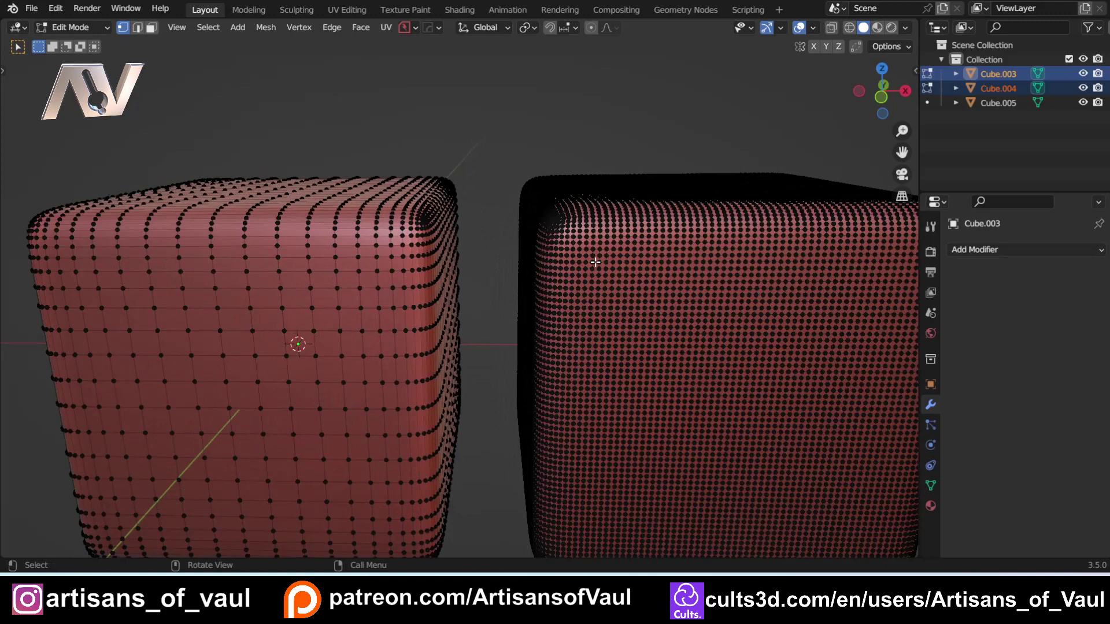
middle_click_drag(654, 245, 495, 286)
Step: Undo the creased cube's move and the application of both Subdivision modifiers
key("ctrl+z")
key("ctrl+z")
key("ctrl+z")
key("ctrl+z")
key("ctrl+z")
key("ctrl+z")
key("ctrl+z")
scroll(497, 254, "down", 2)
key("ctrl+z")
key("ctrl+z")
key("ctrl+z")
key("ctrl+z")
key("ctrl+z")
key("ctrl+z")
key("ctrl+z")
Step: Set the creased cube's viewport subdivision level to 5
left_click(1033, 348)
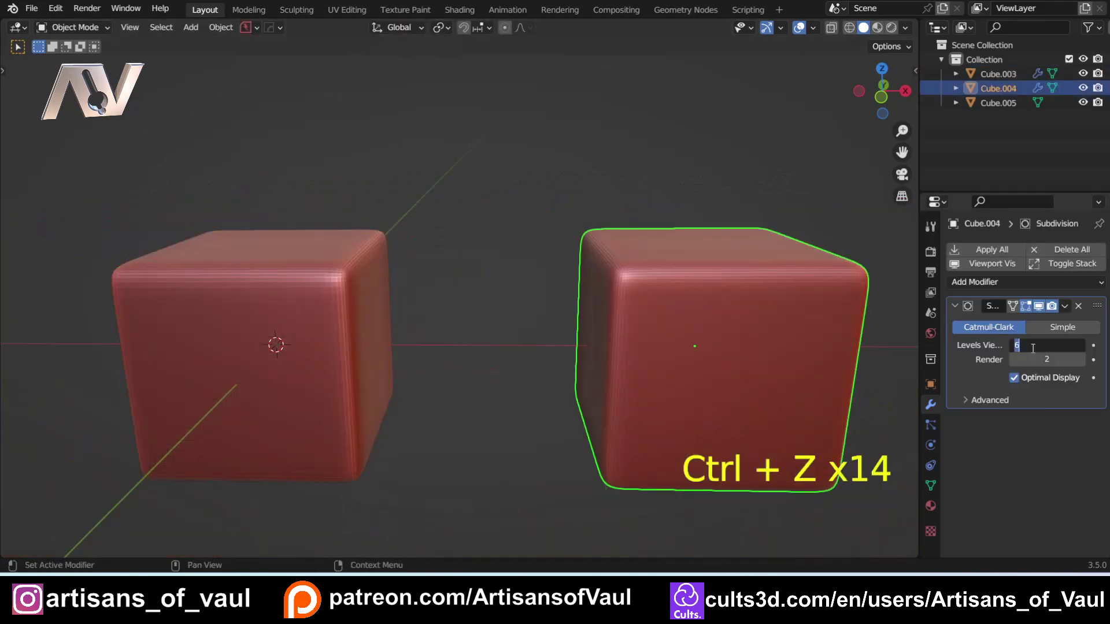
type("5")
key("Return")
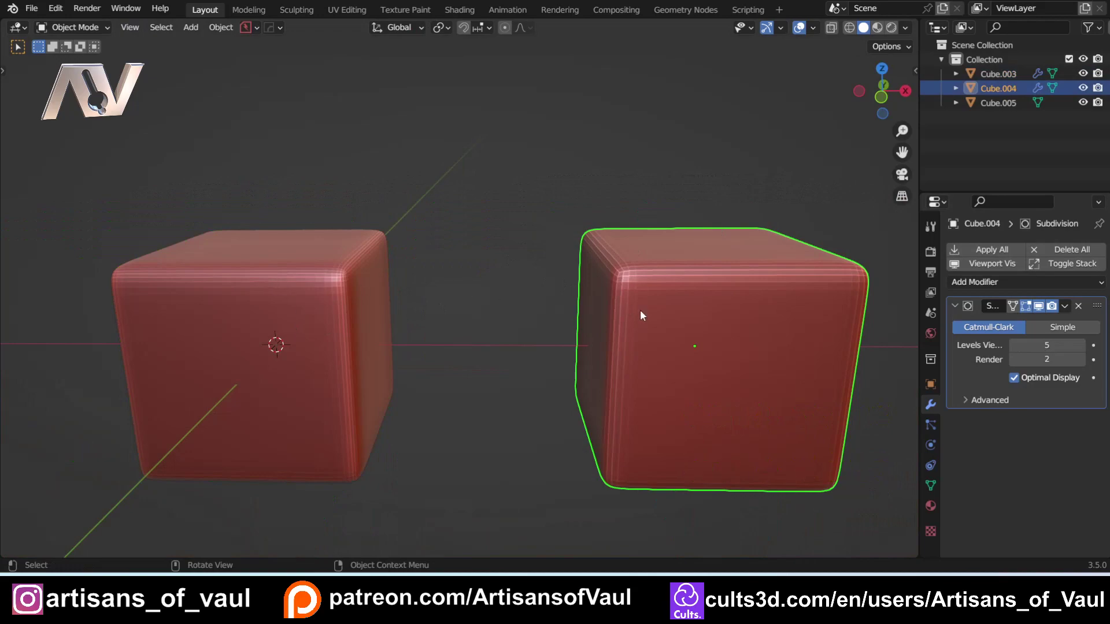
Step: Move the creased cube along X right beside the loop-cut cube and apply both cubes' Subdivision modifiers
key("g")
middle_click(601, 315)
left_click(447, 316)
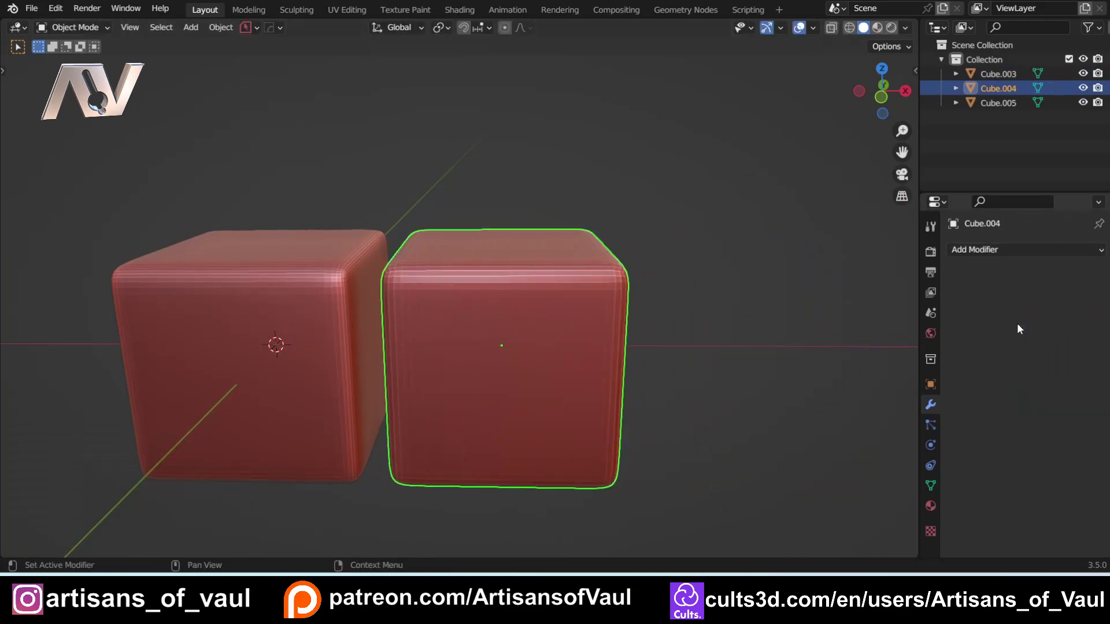
Step: Open both cubes together in vertex editing, clear the selection and examine the vertex spacing around their upper edges
left_click(312, 321, "shift")
key("Tab")
left_click(213, 328)
scroll(431, 310, "up", 2)
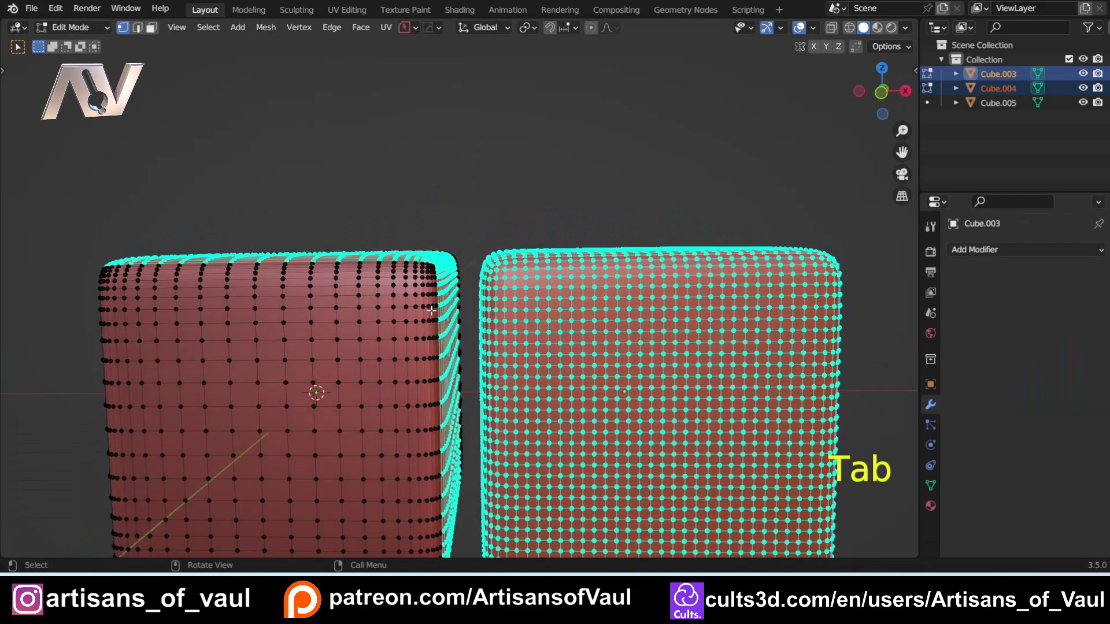
scroll(465, 286, "down", 1)
middle_click_drag(443, 252, 423, 324)
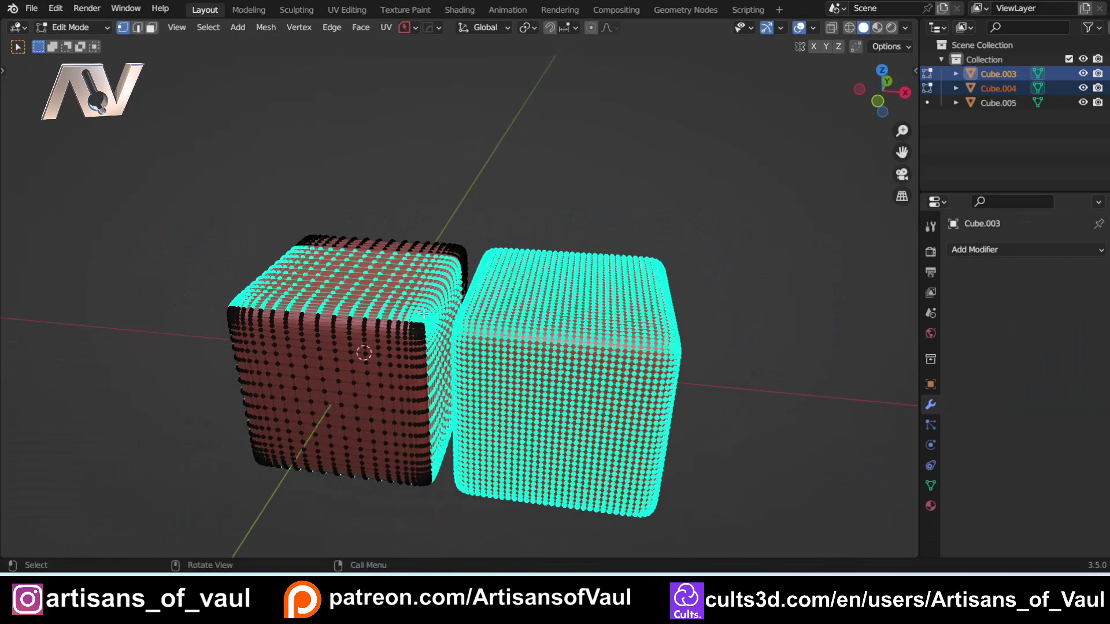
scroll(423, 324, "up", 2)
left_click(527, 168)
middle_click_drag(432, 363, 434, 321)
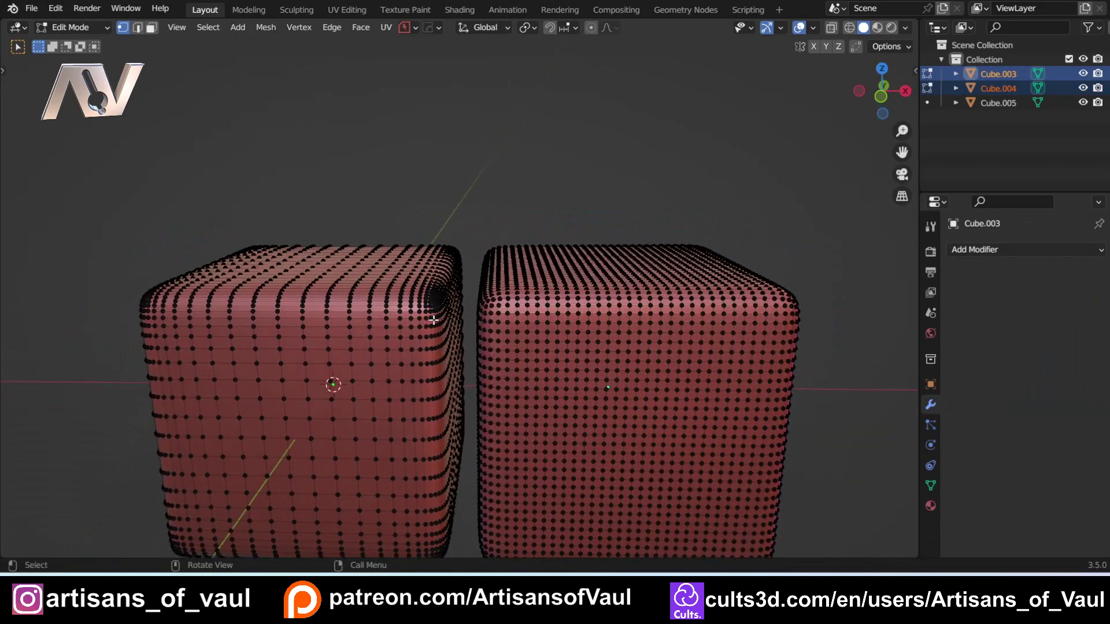
middle_click_drag(512, 329, 392, 281, "shift")
scroll(392, 282, "up", 2)
middle_click_drag(483, 249, 576, 366, "shift")
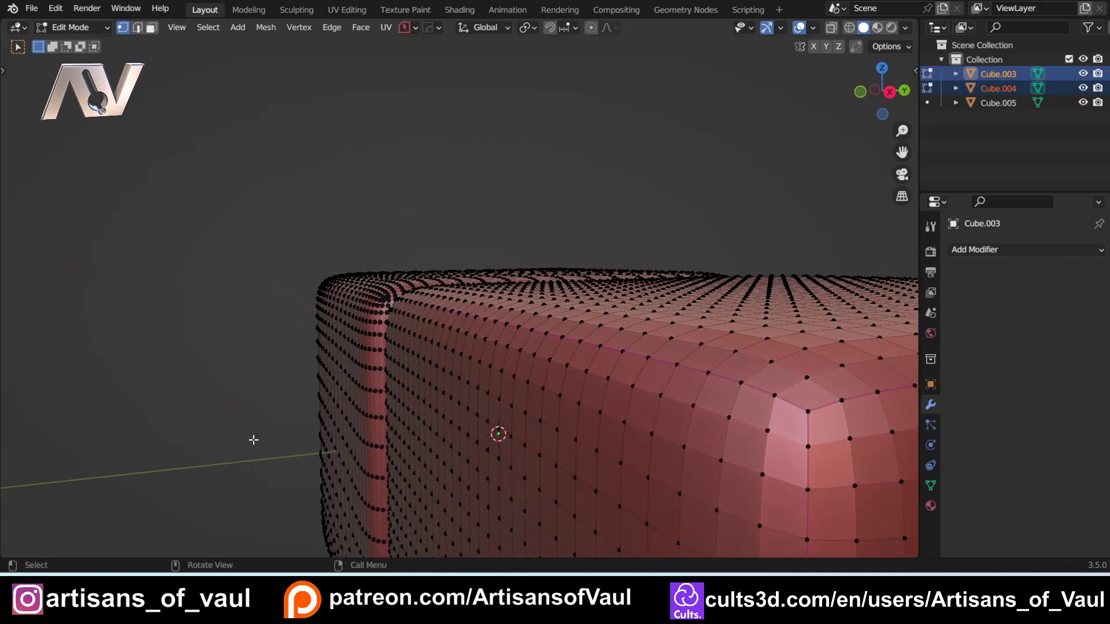
Step: Draw annotation strokes marking the spacing between the vertex rows below the creased cube's upper edge
key("t")
left_click(20, 229)
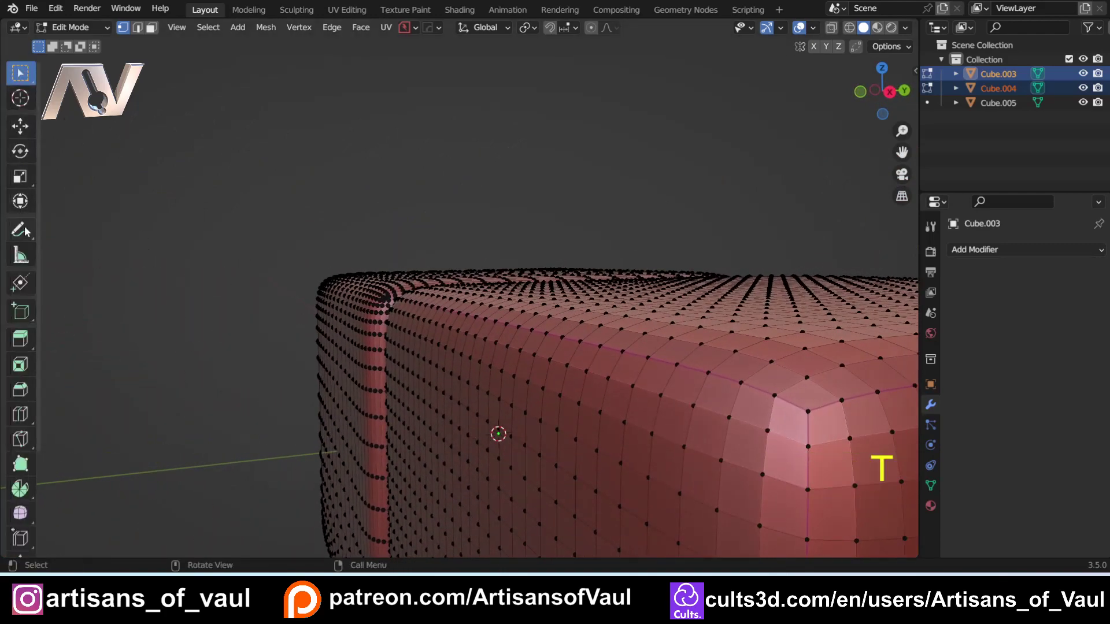
mouse_move(570, 342)
left_mouse_down()
mouse_move(565, 357)
mouse_move(583, 349)
mouse_move(557, 428)
left_mouse_up()
left_click_drag(547, 428, 563, 436)
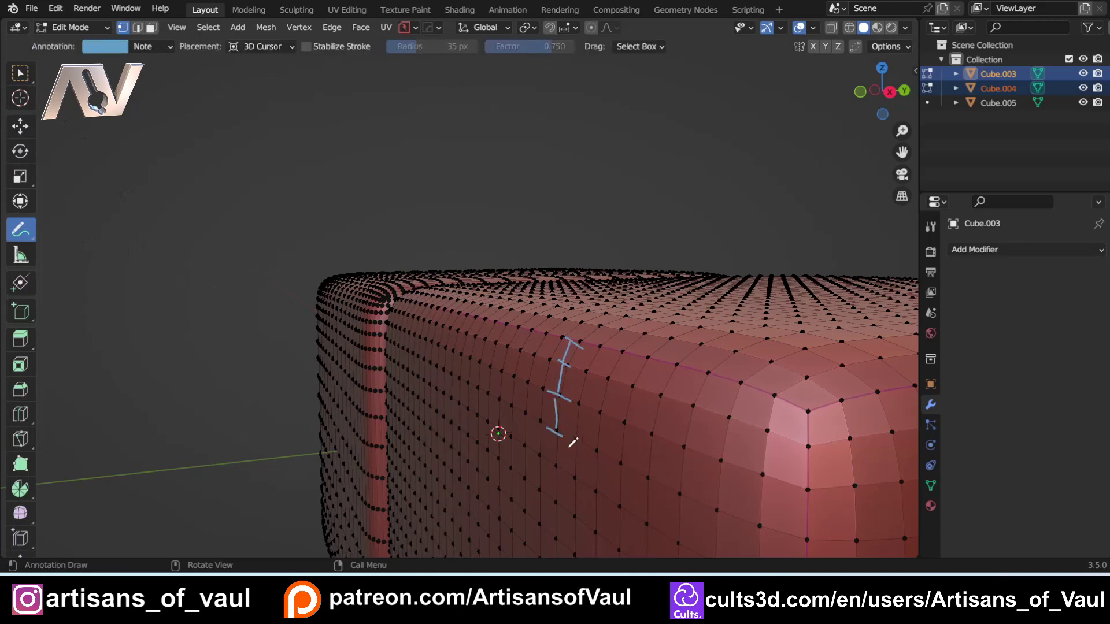
mouse_move(492, 446)
middle_mouse_down()
mouse_move(516, 440)
mouse_move(495, 447)
middle_mouse_up()
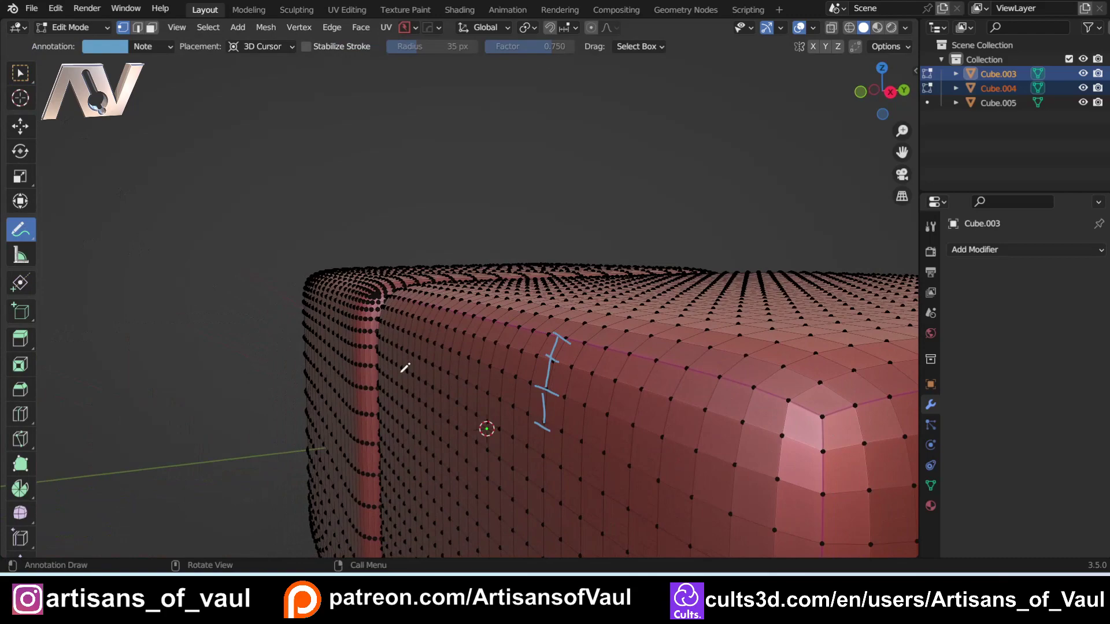
Step: Undo the annotation strokes on the creased cube
key("ctrl+z")
key("ctrl+z")
key("ctrl+z")
key("ctrl+z")
key("ctrl+z")
key("ctrl+z")
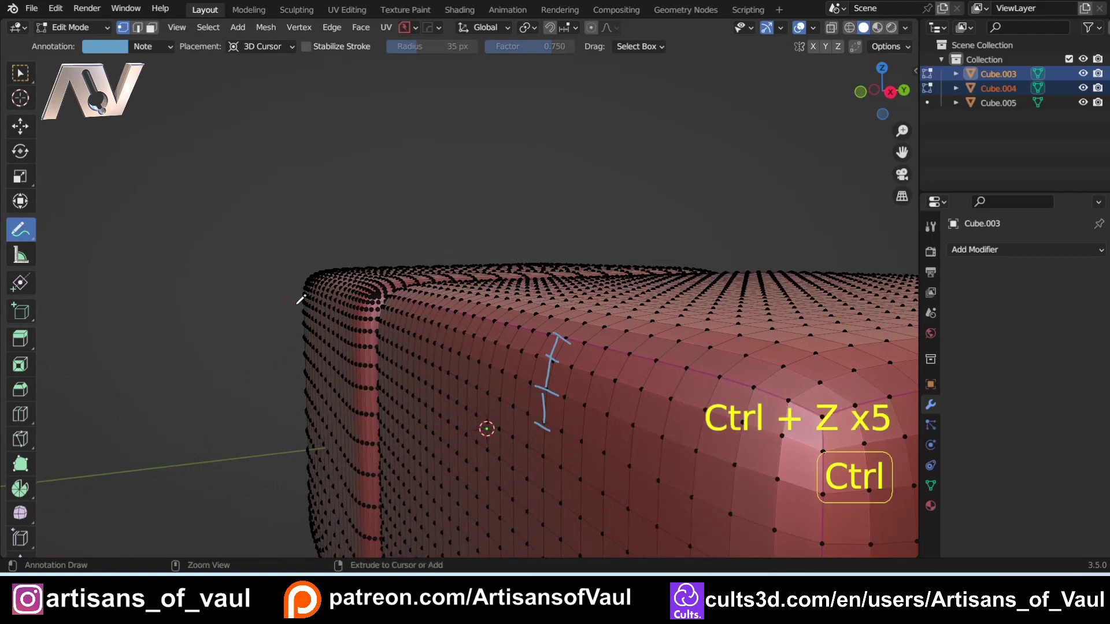
Step: Check both cubes' shading in Object Mode and return to Edit Mode with the Select Box tool active
scroll(456, 320, "down", 3)
middle_click_drag(455, 320, 569, 337)
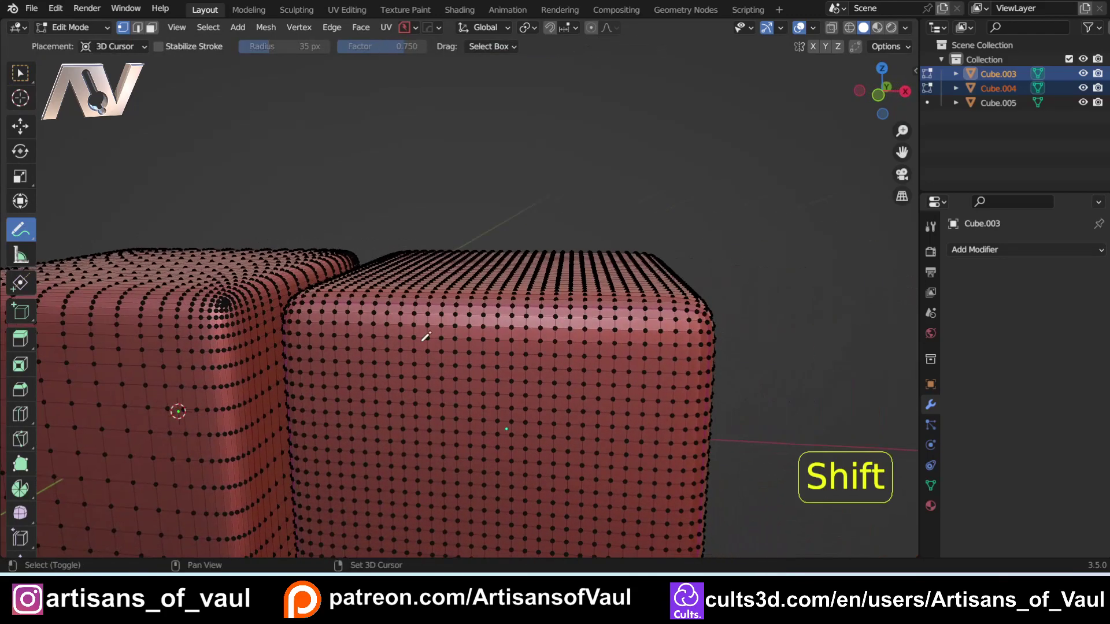
middle_click_drag(422, 340, 547, 327, "shift")
key("Tab")
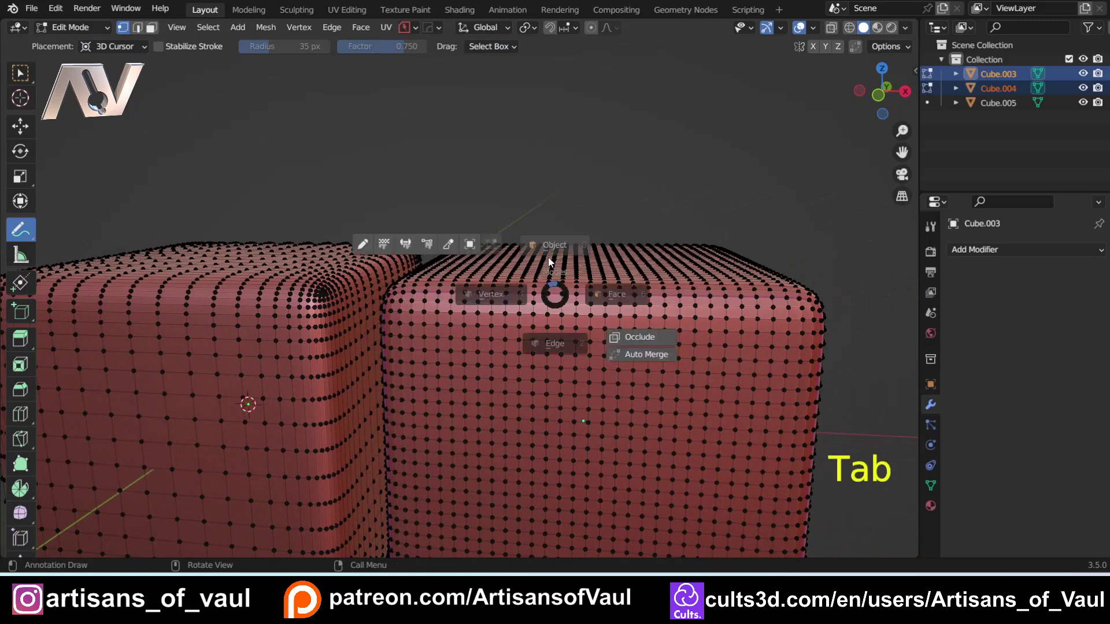
middle_click_drag(529, 330, 582, 323, "shift")
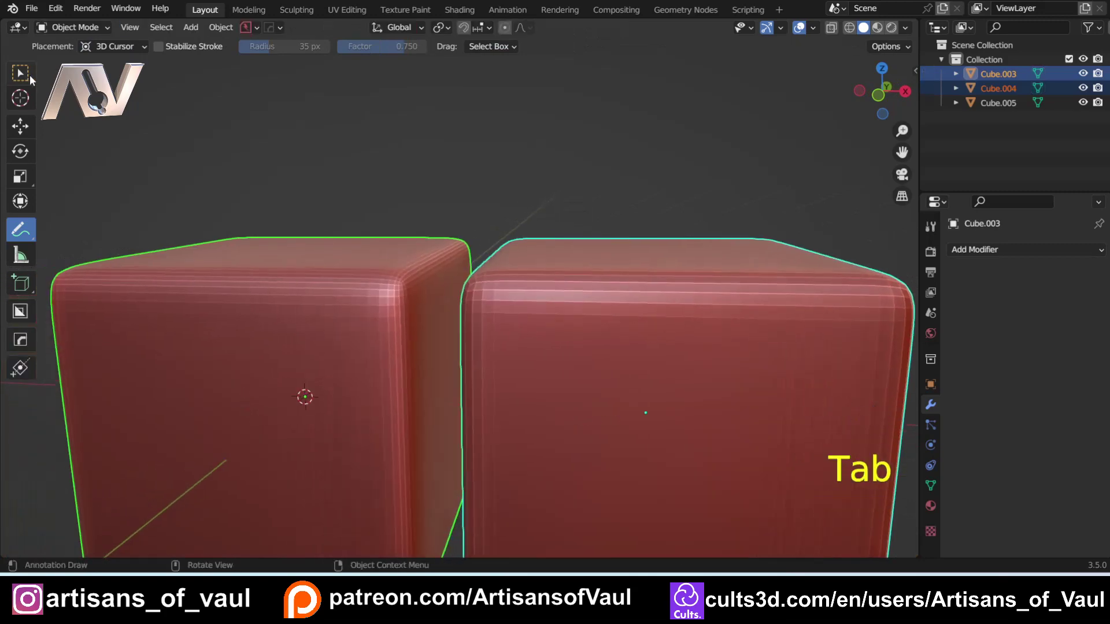
left_click(20, 73)
key("Tab")
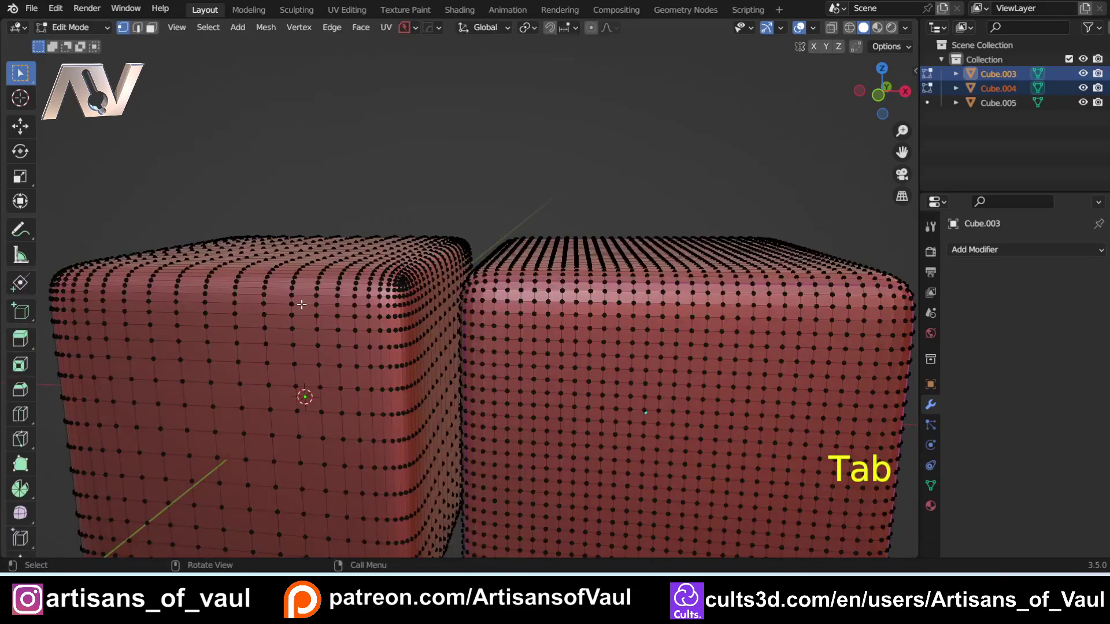
Step: Select a horizontal edge loop just below the loop-cut cube's upper edge and examine the vertex spacing around it
scroll(394, 287, "up", 3)
scroll(395, 287, "down", 2)
middle_click_drag(389, 321, 370, 324)
middle_click_drag(253, 326, 576, 404, "shift")
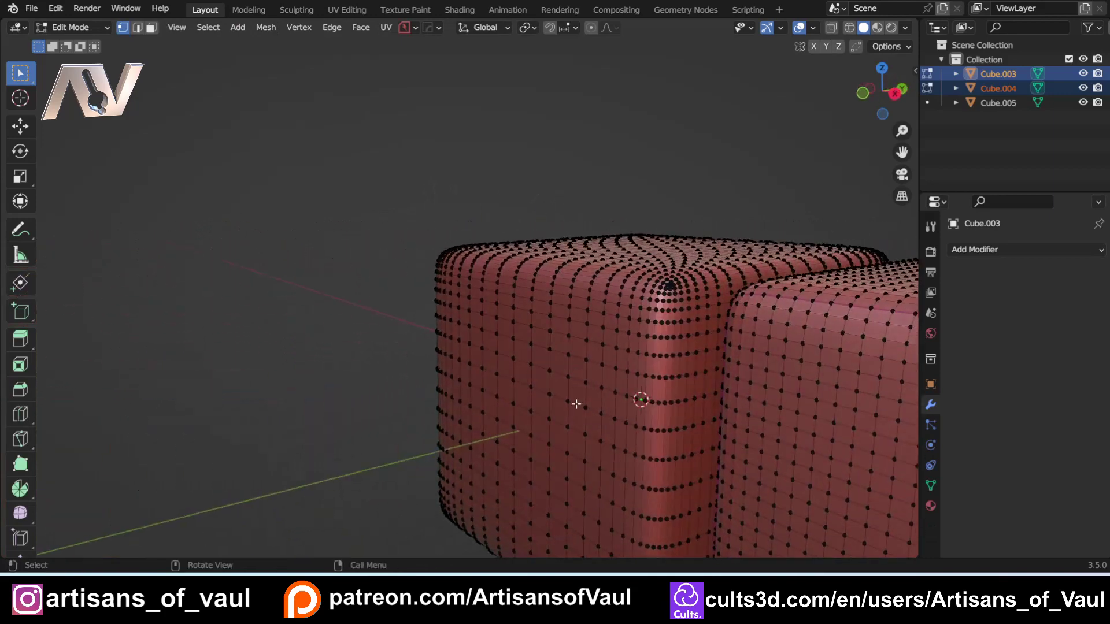
middle_click_drag(587, 311, 414, 342, "shift")
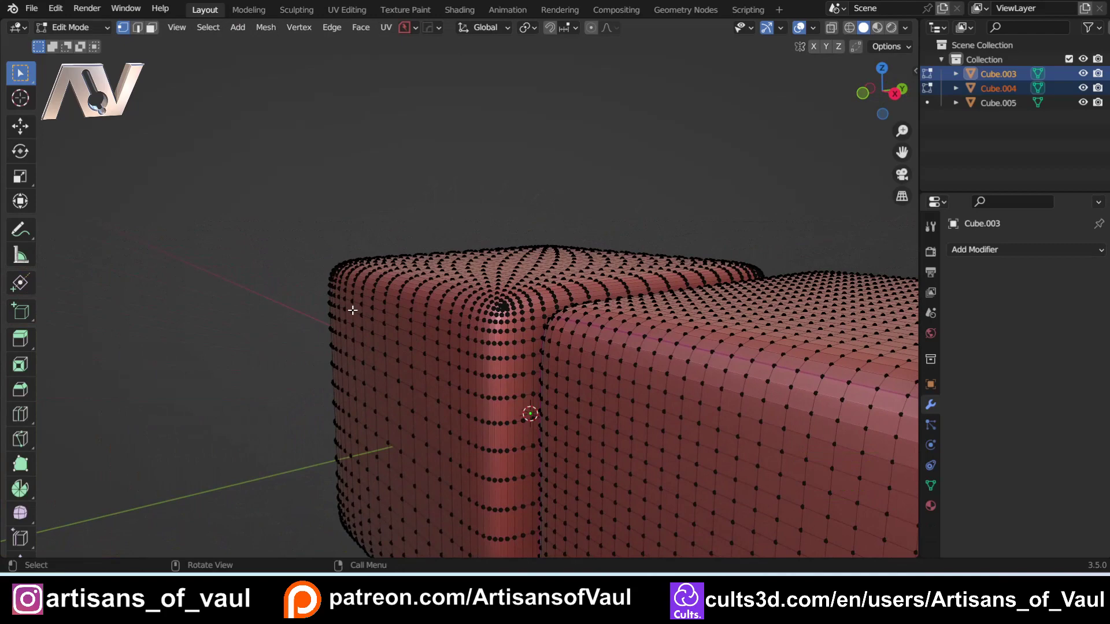
left_click(403, 314, "alt")
scroll(425, 314, "up", 2)
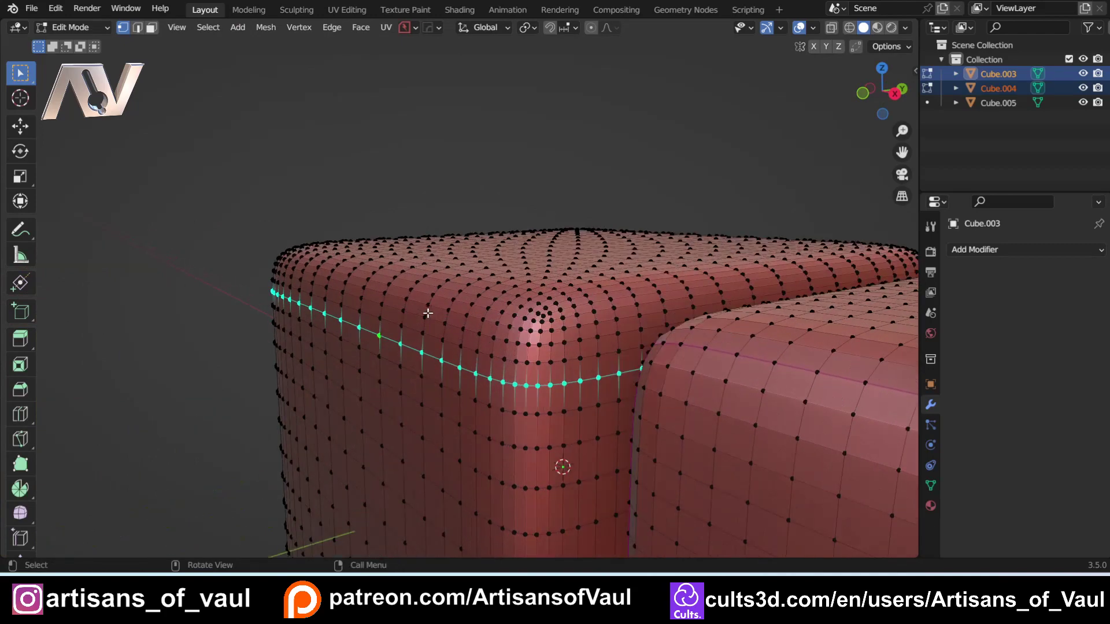
scroll(438, 313, "up", 1)
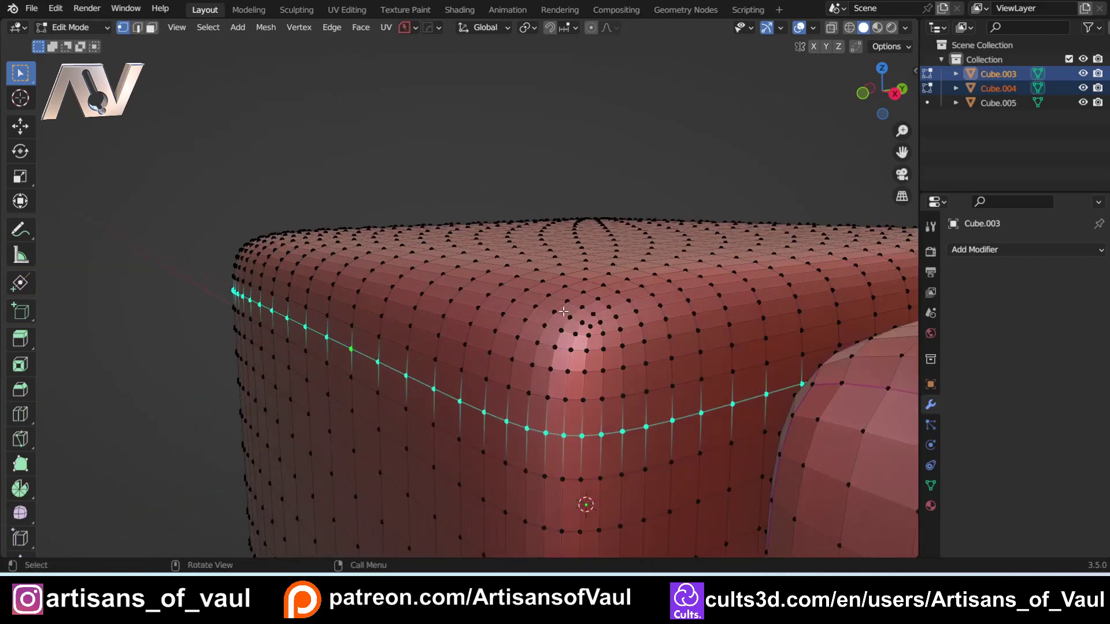
middle_click_drag(430, 370, 501, 351)
scroll(434, 359, "down", 2)
middle_click_drag(334, 380, 490, 337, "shift")
middle_click_drag(463, 279, 539, 405)
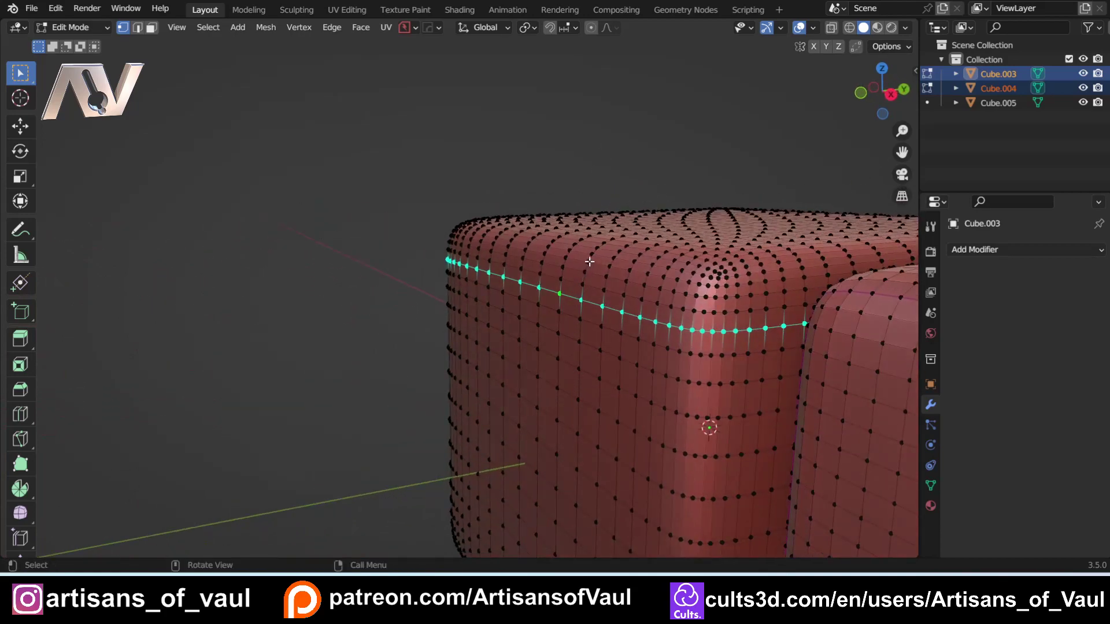
middle_click_drag(578, 342, 668, 338)
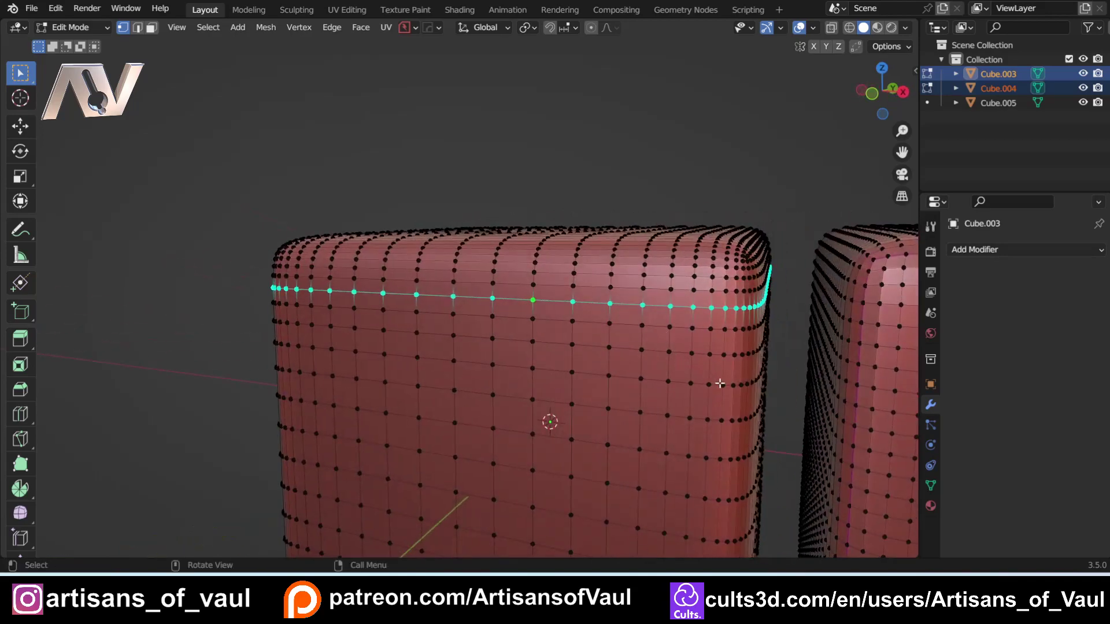
Step: Return both cubes to Object Mode and compare the shading of their rounded edges
middle_click_drag(330, 353, 370, 381)
scroll(369, 382, "down", 3)
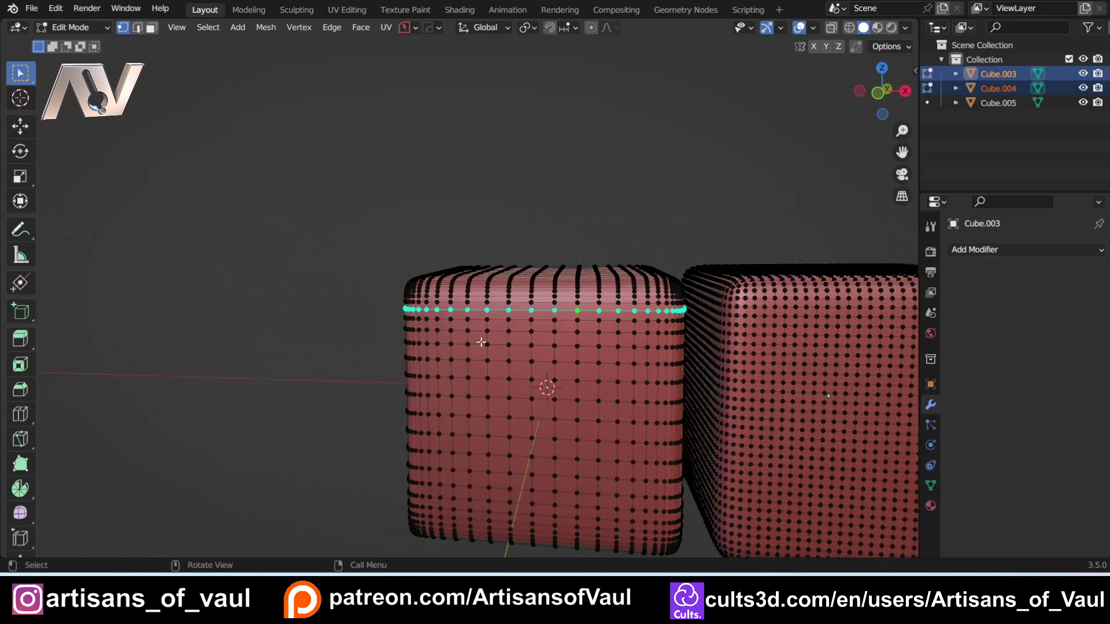
middle_click_drag(498, 340, 423, 269, "shift")
middle_click_drag(479, 314, 421, 336)
key("Tab")
left_click(459, 118)
middle_click_drag(478, 212, 494, 141)
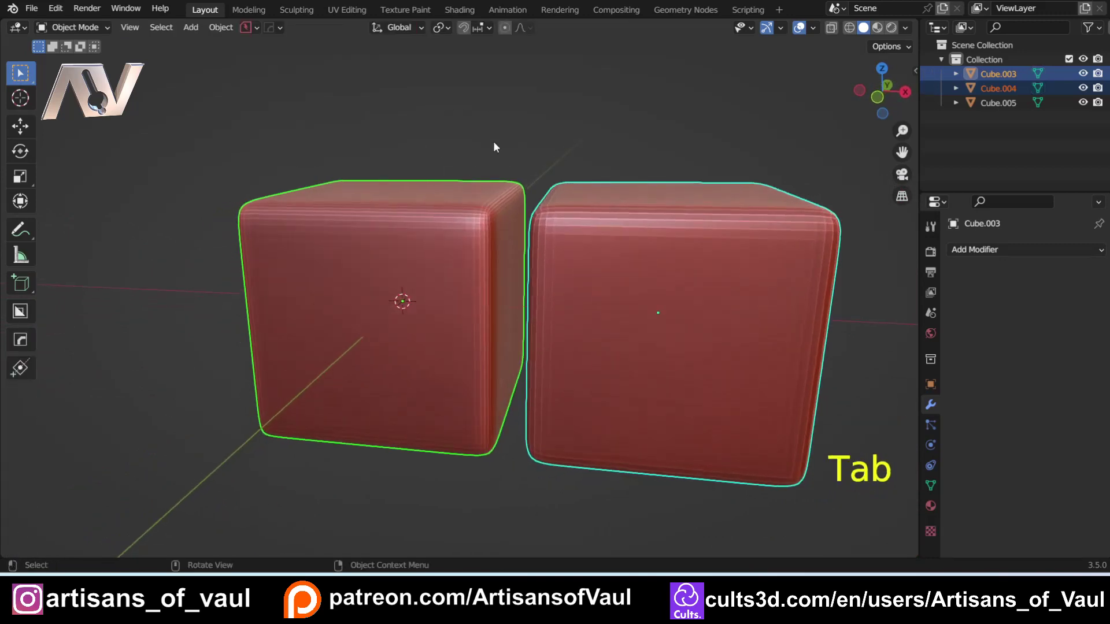
Step: Select only the loop-cut cube and turn on the Statistics overlay in the viewport
left_click(436, 235)
left_click(799, 27)
left_click(809, 27)
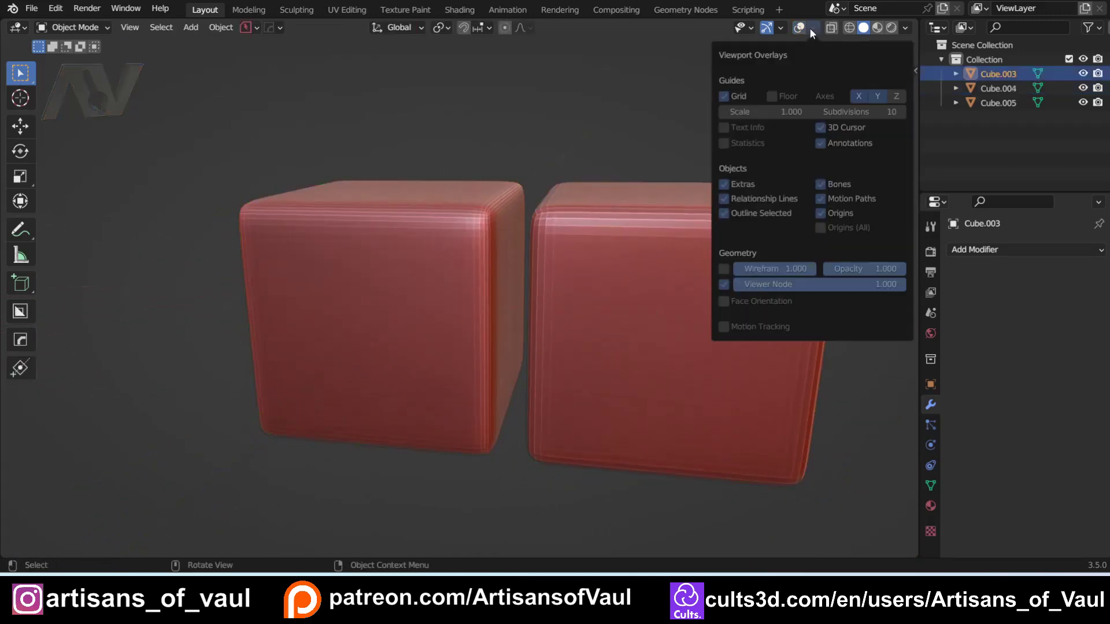
key("Tab")
key("Tab")
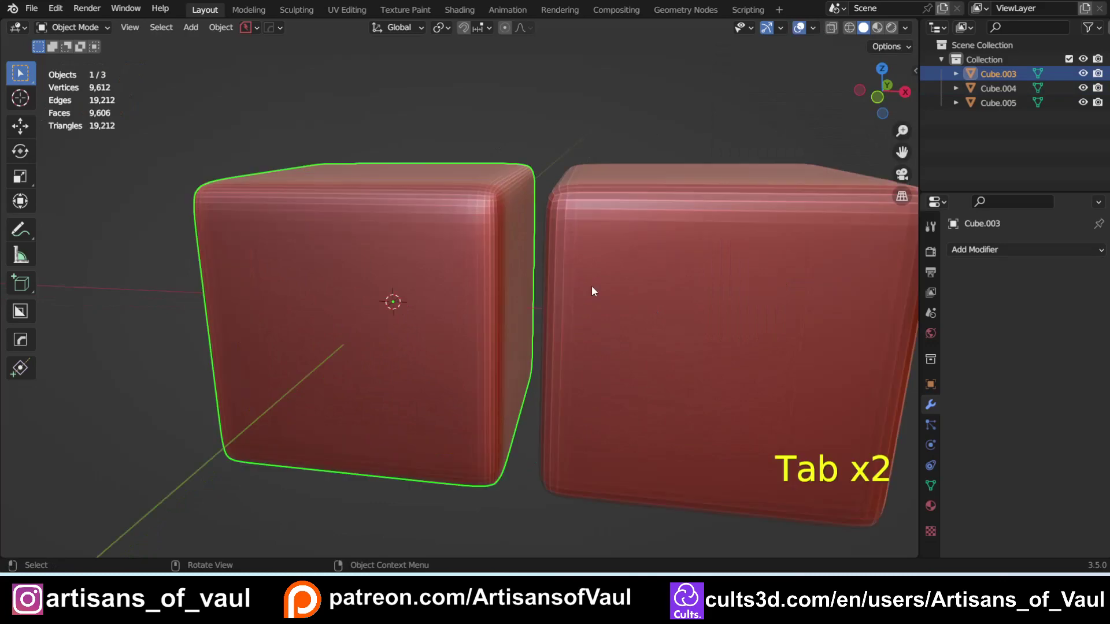
Step: Edit both cubes together and select all linked geometry of the loop-cut cube to read its mesh statistics
left_click(591, 286, "shift")
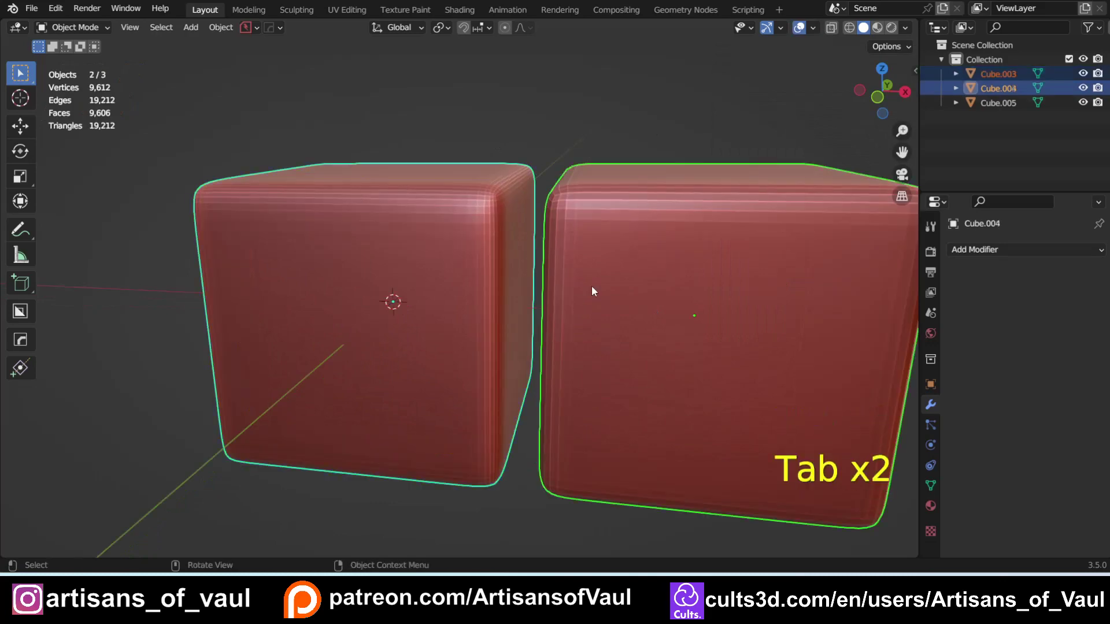
key("Tab")
left_click(343, 255)
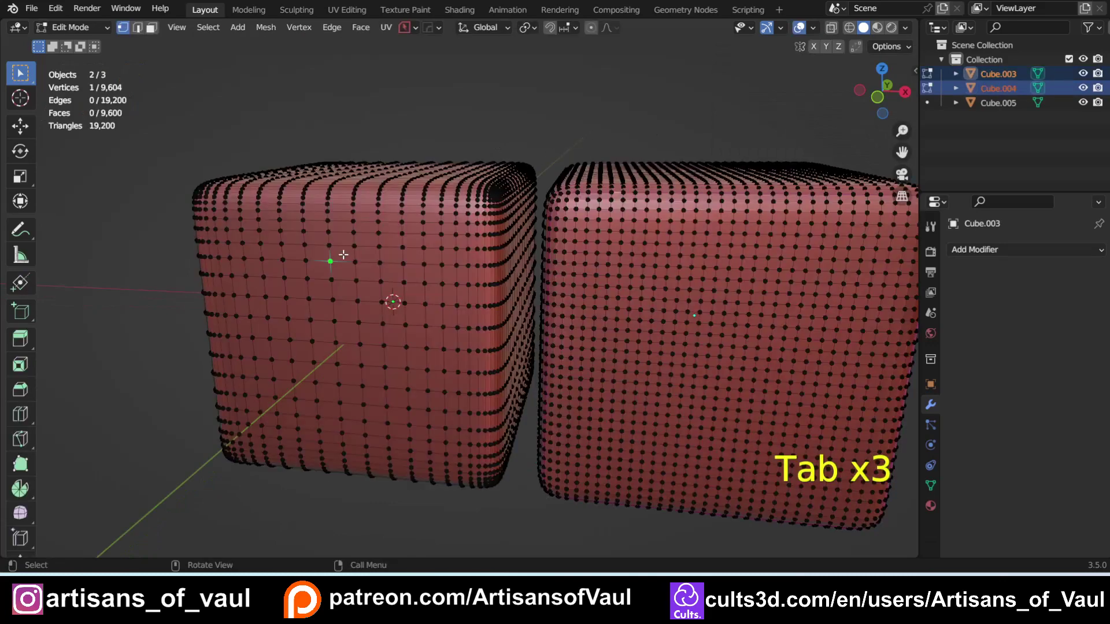
key("l")
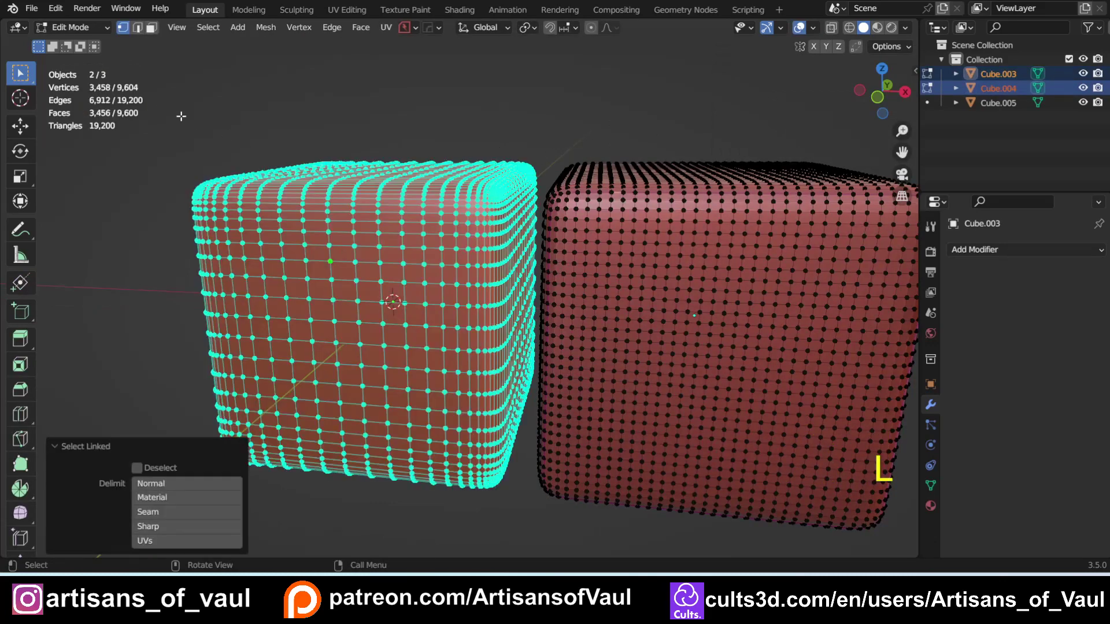
key("Escape")
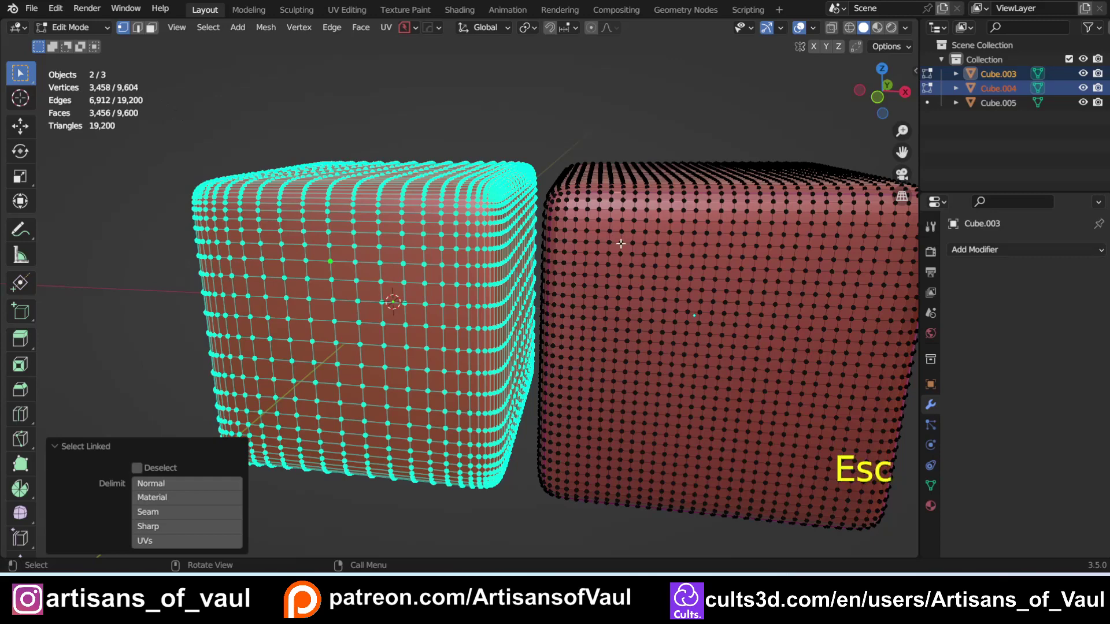
Step: Select all linked geometry of the creased cube to read its mesh statistics, and return to Object Mode
left_click(667, 256)
key("l")
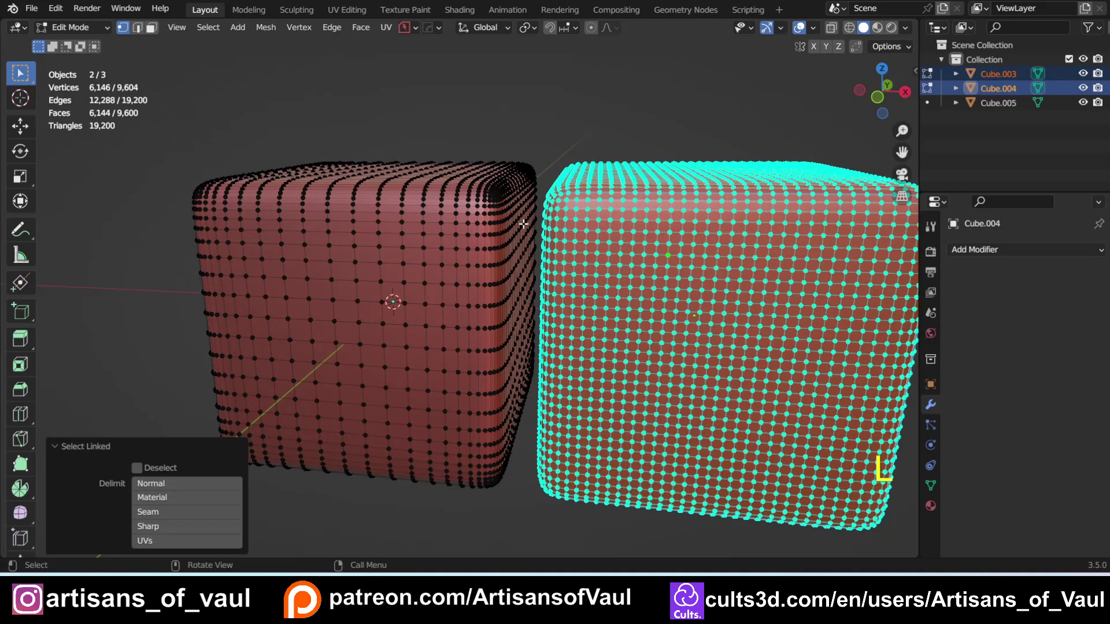
key("Tab")
left_click(533, 77)
scroll(523, 226, "down", 3)
middle_click_drag(518, 241, 485, 264)
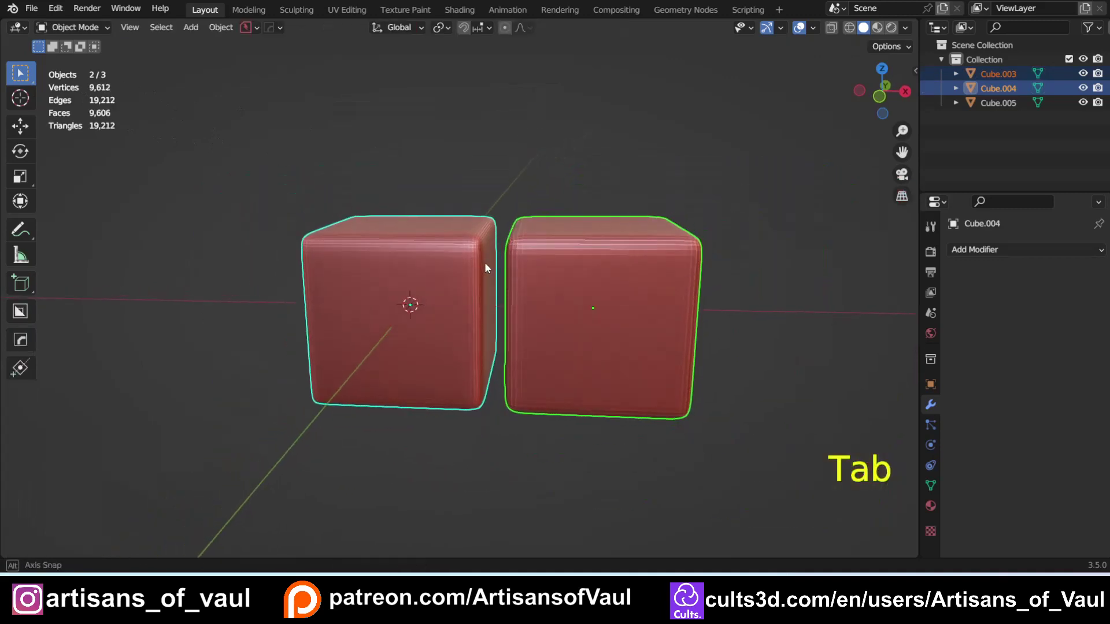
scroll(484, 262, "up", 2)
Step: Select both cubes and enter Edit Mode with edge selection to compare their wireframe density
left_click(614, 234)
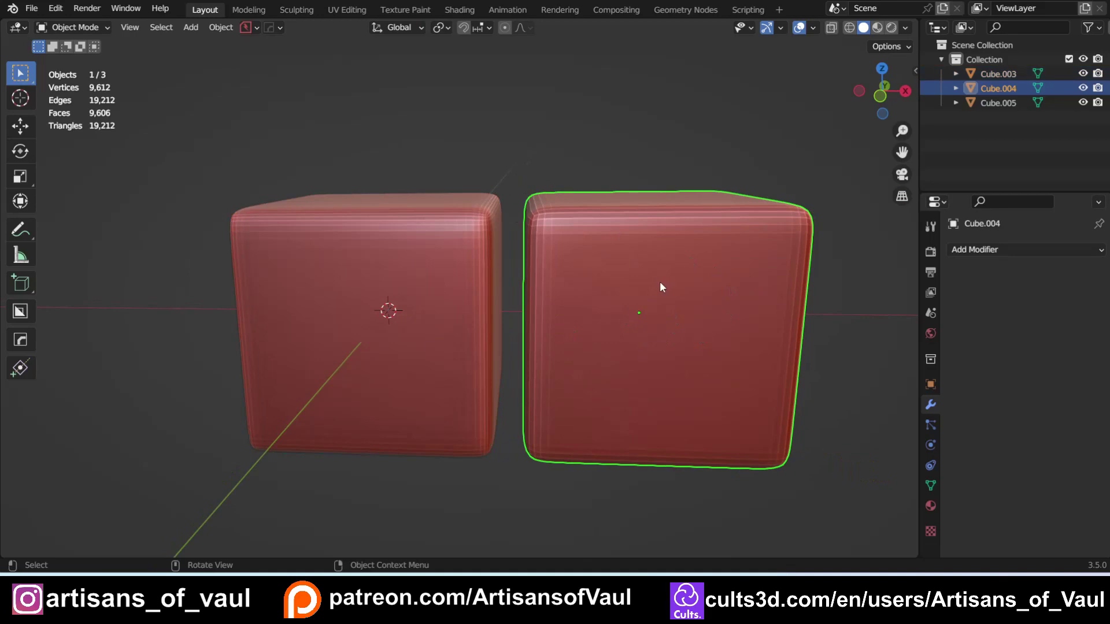
key("Tab")
left_click(570, 289)
key("Tab")
left_click(410, 178)
left_click(427, 292, "shift")
key("Tab")
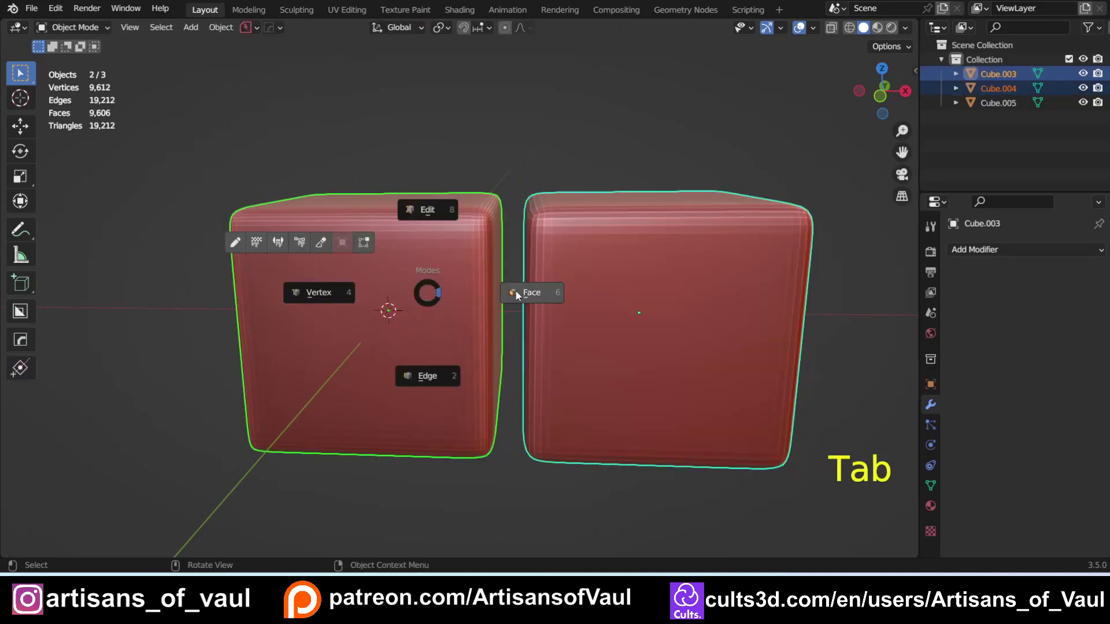
left_click(430, 376)
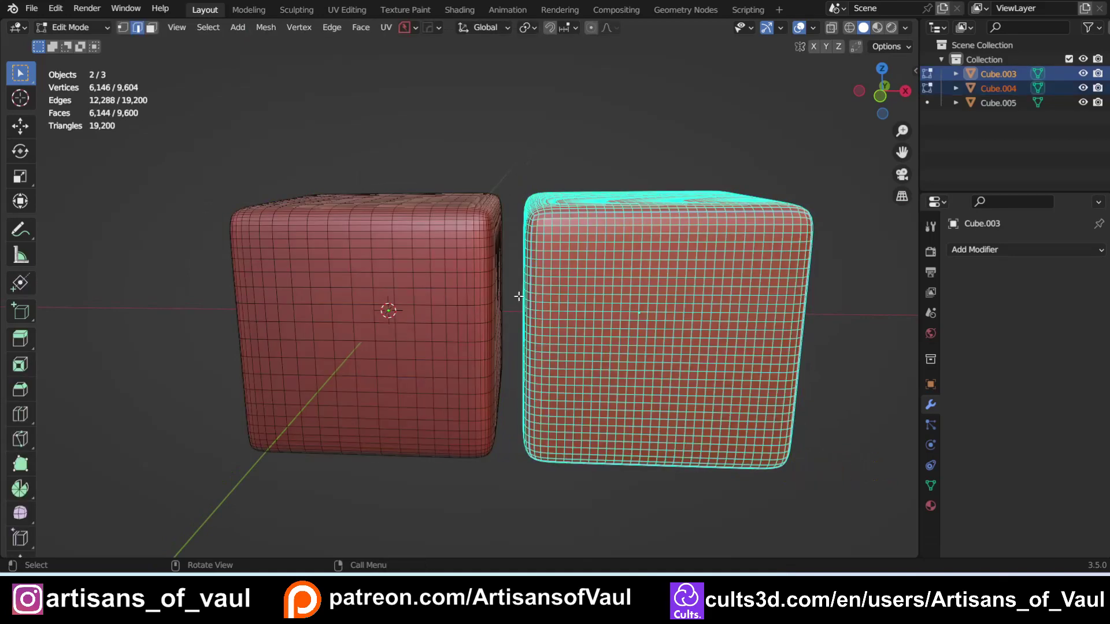
Step: Return to Object Mode, deselect both cubes and examine their shading from several angles
key("Tab")
left_click(501, 178)
left_click(482, 146)
scroll(482, 146, "down", 4)
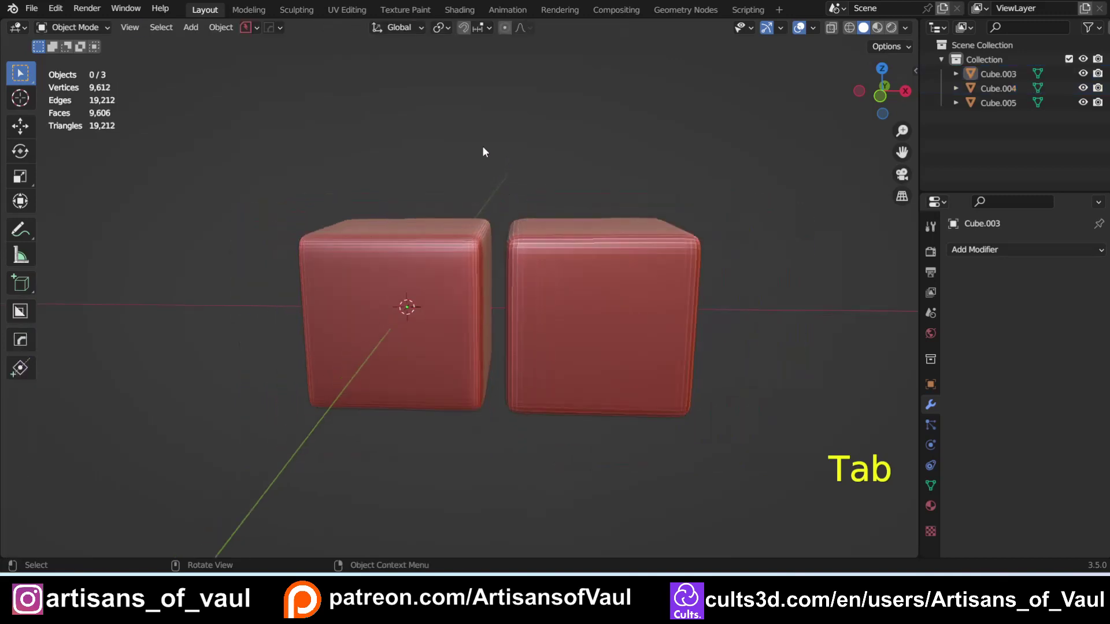
middle_click_drag(324, 223, 573, 241)
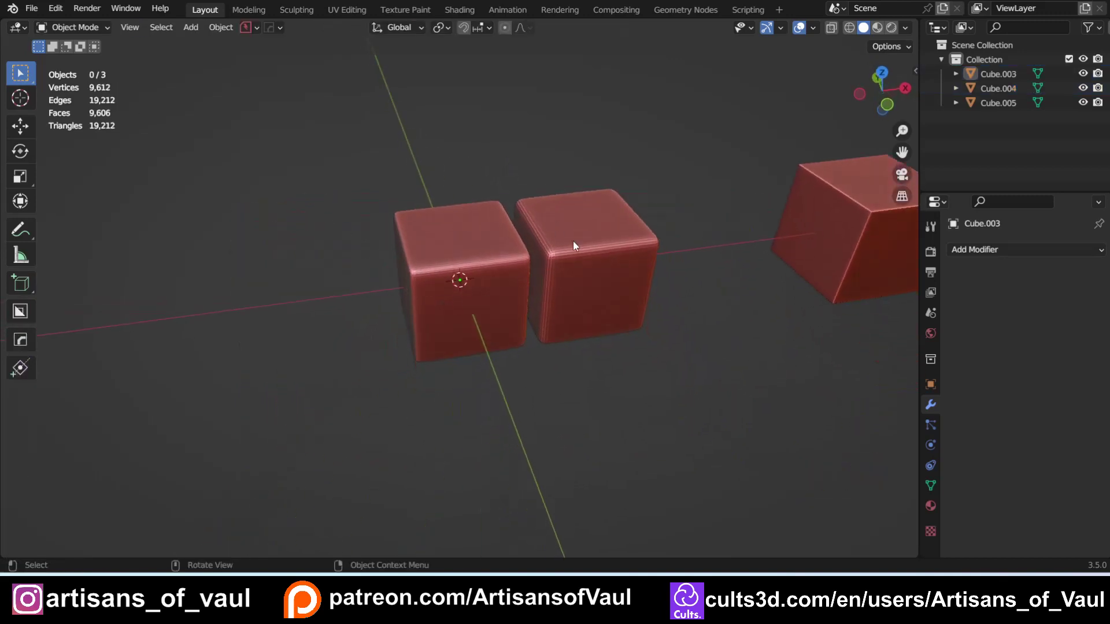
middle_click_drag(366, 289, 384, 255)
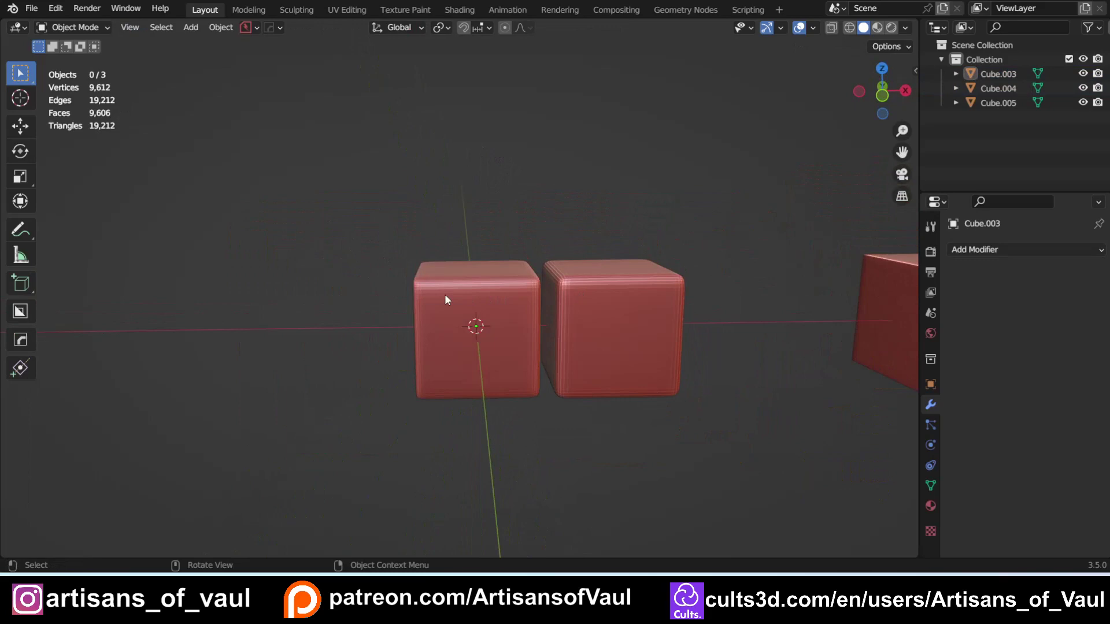
scroll(445, 295, "up", 2)
middle_click_drag(330, 325, 419, 314, "shift")
middle_click_drag(569, 295, 492, 260)
Step: Add a plane mesh and move it about 5.54 units in the negative X direction, beside the loop-cut cube
key("shift+a")
mouse_move(492, 265)
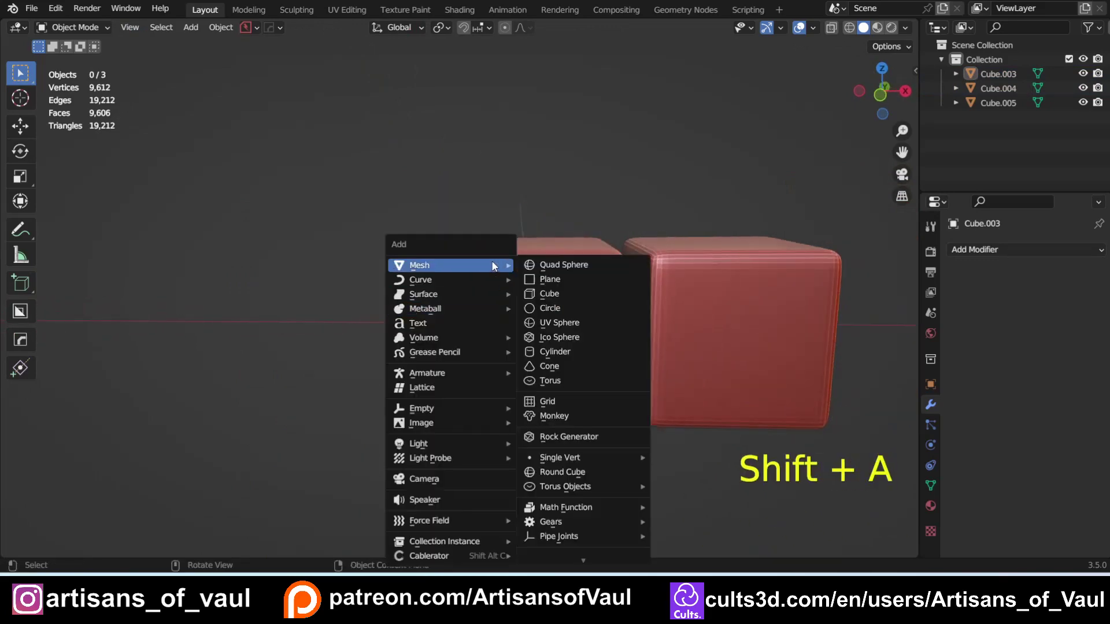
left_click(566, 280)
middle_click_drag(566, 282, 632, 289, "shift")
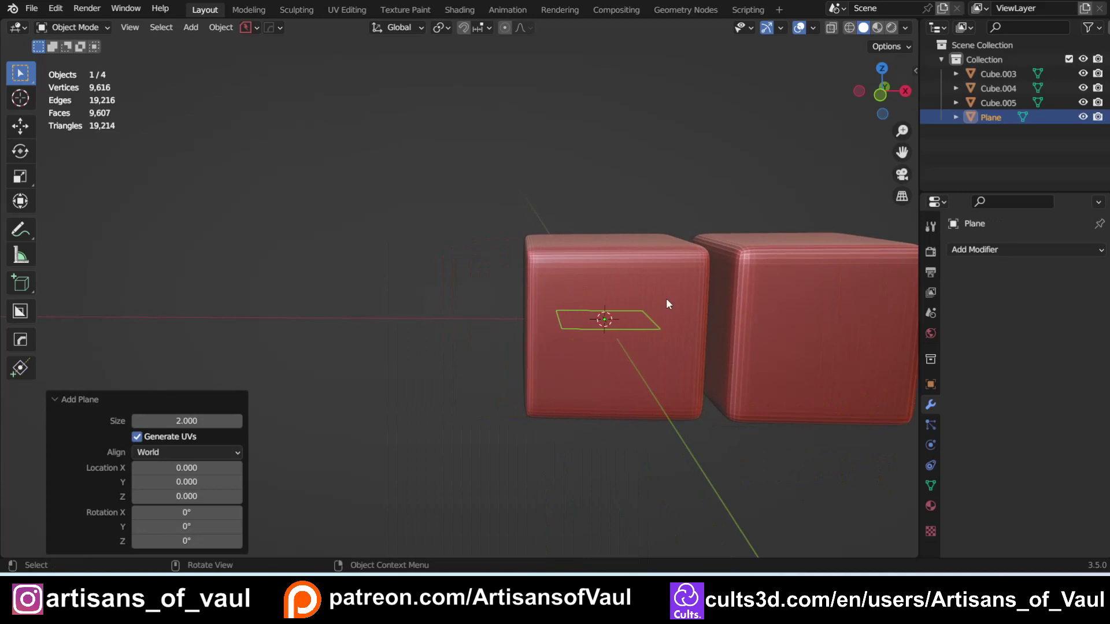
key("g")
key("x")
left_click(420, 297)
middle_click_drag(385, 276, 455, 258, "shift")
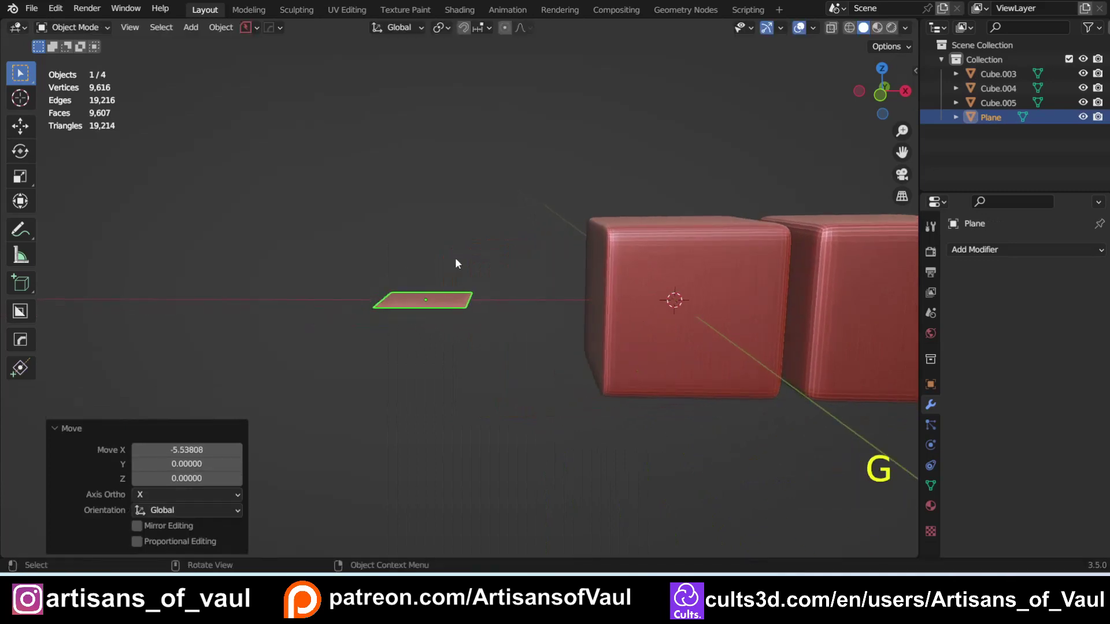
Step: Rotate the plane 90° about X and extrude its upper edge about 2.3 units upward at a slant
type("rx90")
left_click(469, 268)
key("Tab")
left_click(479, 347)
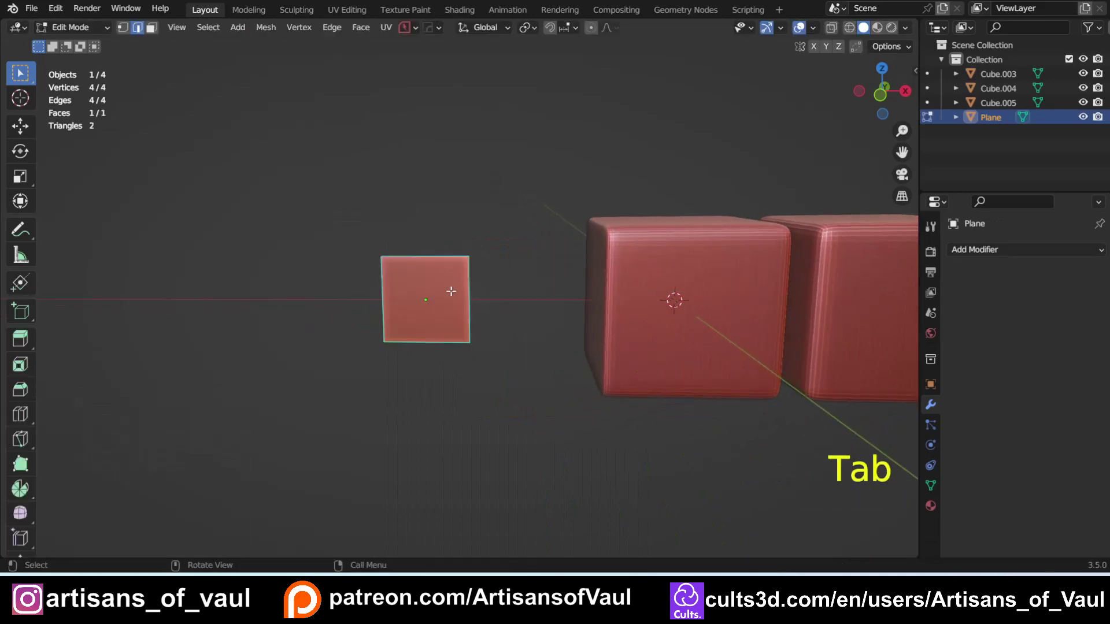
left_click(439, 261)
key("e")
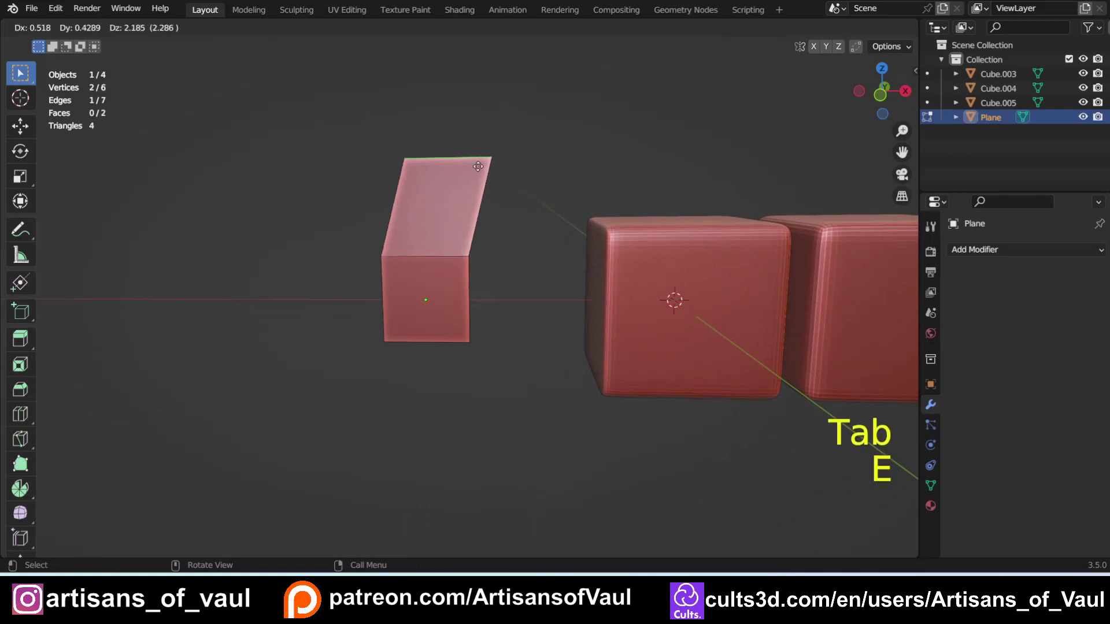
left_click(451, 166)
key("ctrl+Tab")
left_click(456, 123)
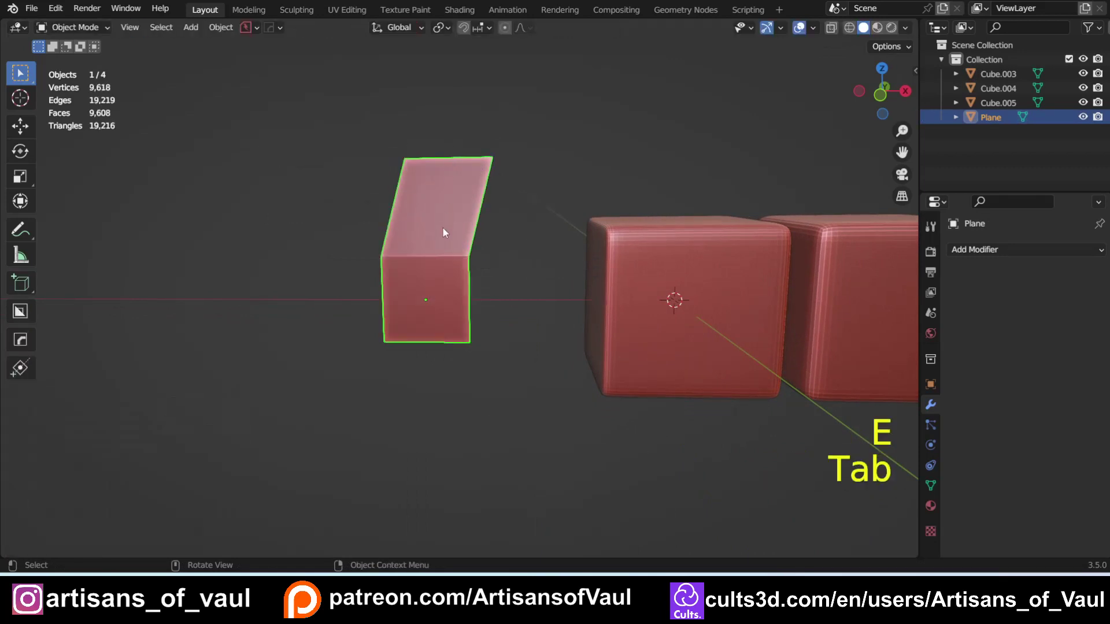
Step: Give the bent plane a level 3 Subdivision modifier with its boundary smoothing set to Keep Corners
scroll(443, 227, "up", 2)
middle_click_drag(410, 245, 334, 327, "shift")
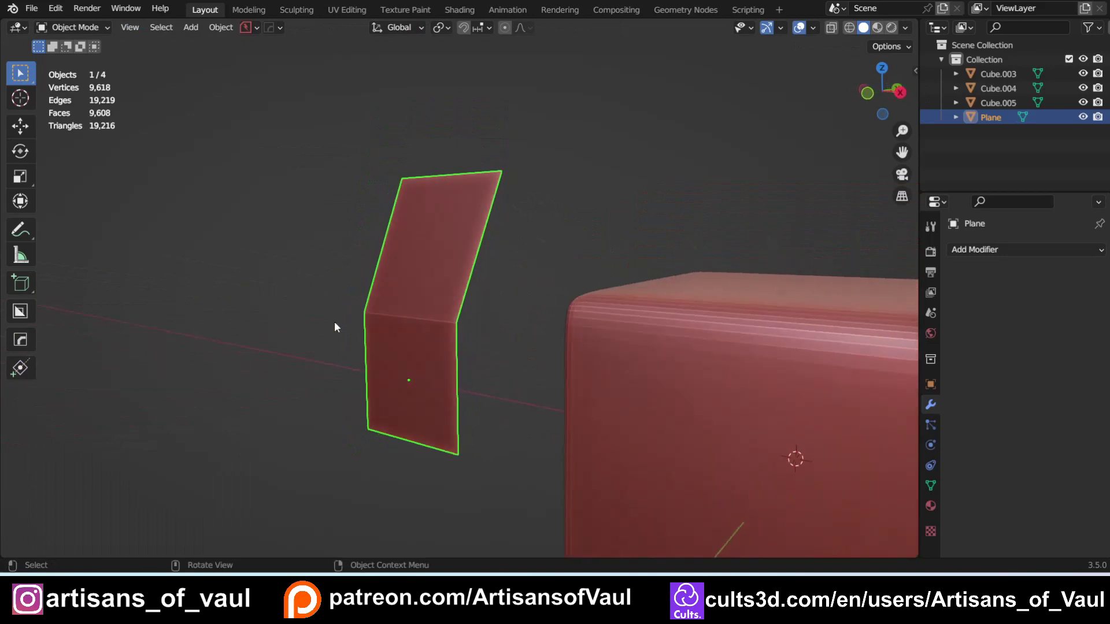
key("ctrl")
key("ctrl+3")
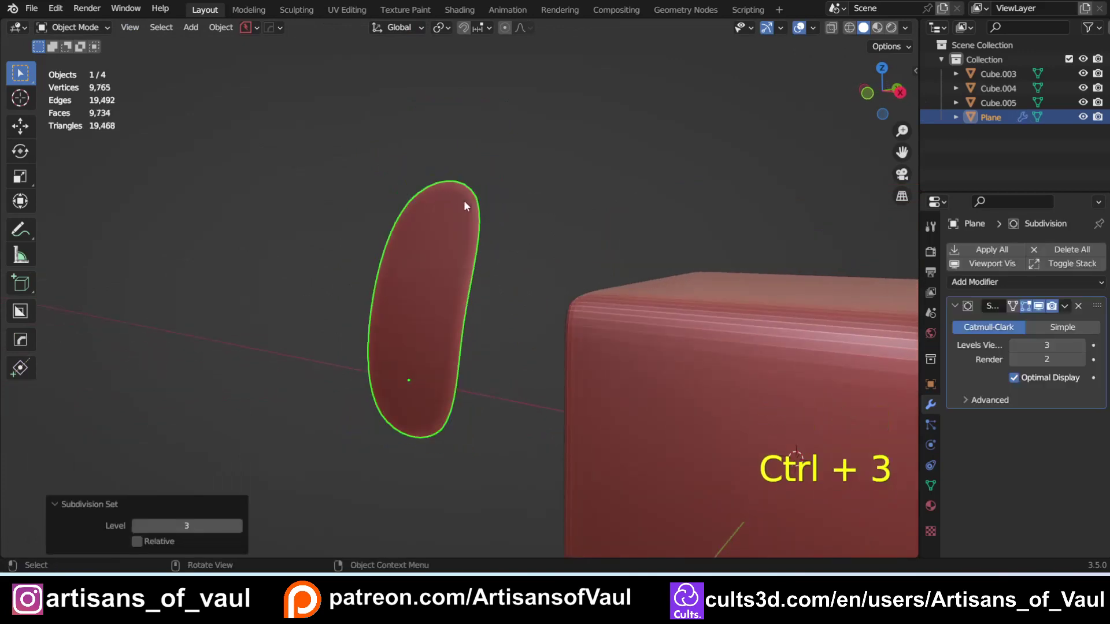
left_click(1009, 402)
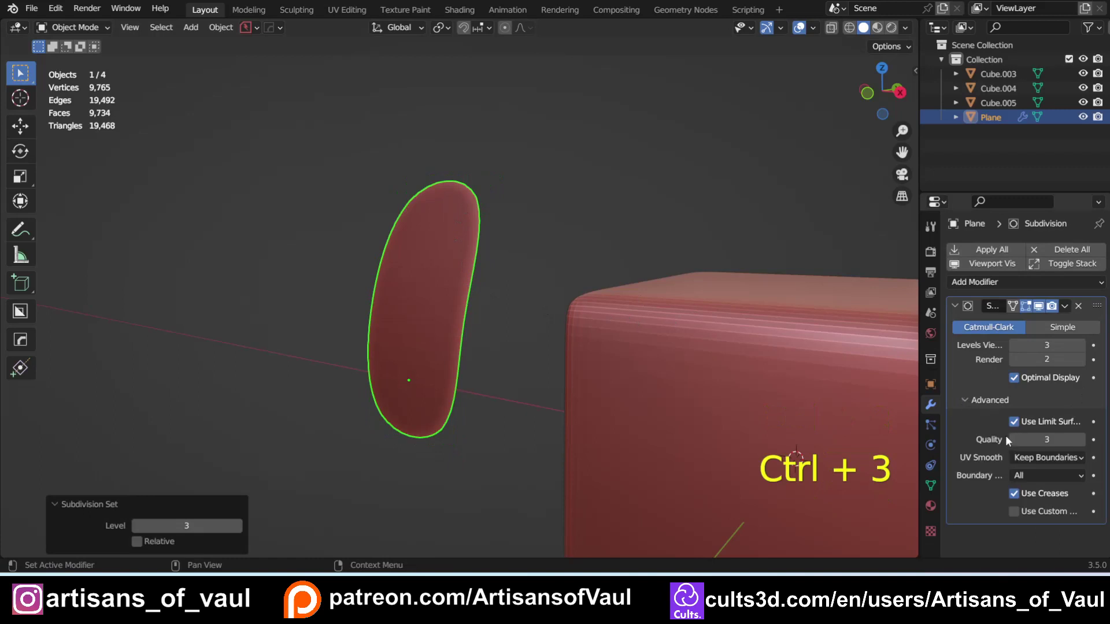
left_click(1029, 475)
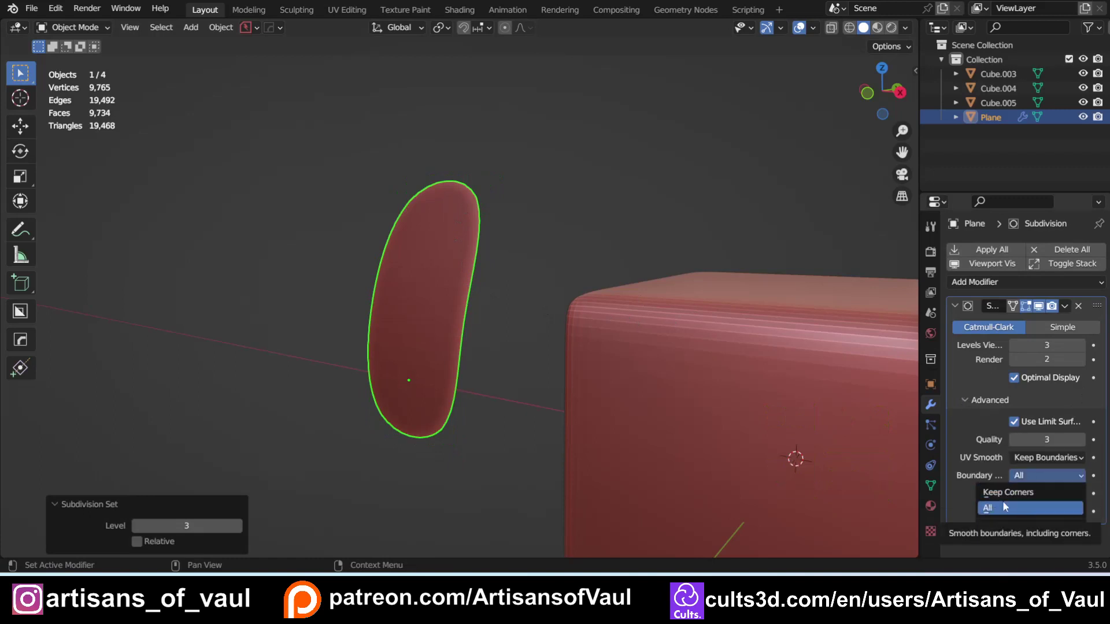
left_click(1008, 491)
Step: In edge selection, extrude the side edge of the plane's upper face about 2 units in the negative X direction
middle_click_drag(290, 202, 408, 261)
scroll(409, 264, "up", 2)
scroll(431, 269, "down", 1)
key("Tab")
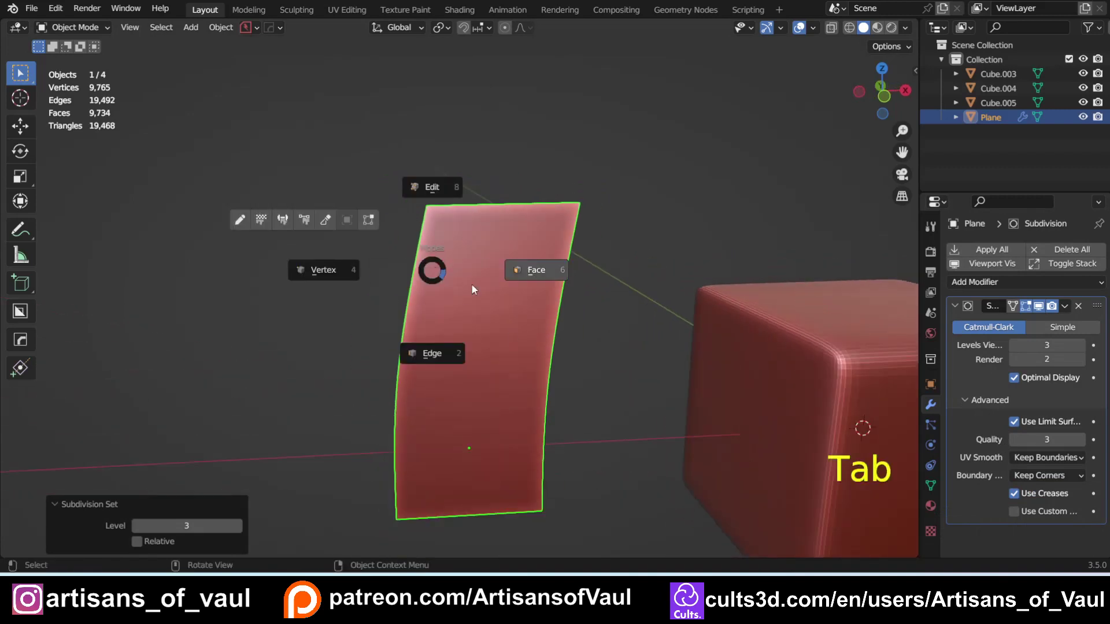
left_click(439, 353)
left_click(428, 302)
middle_click_drag(429, 303, 483, 282, "shift")
key("e")
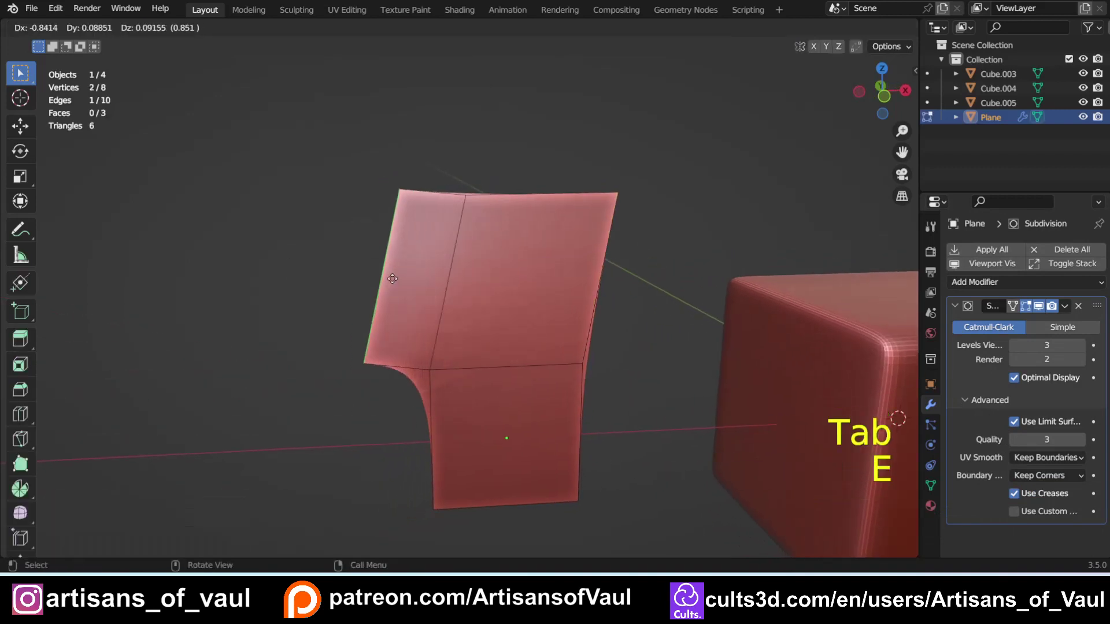
left_click(308, 278)
middle_click_drag(273, 372, 332, 286, "shift")
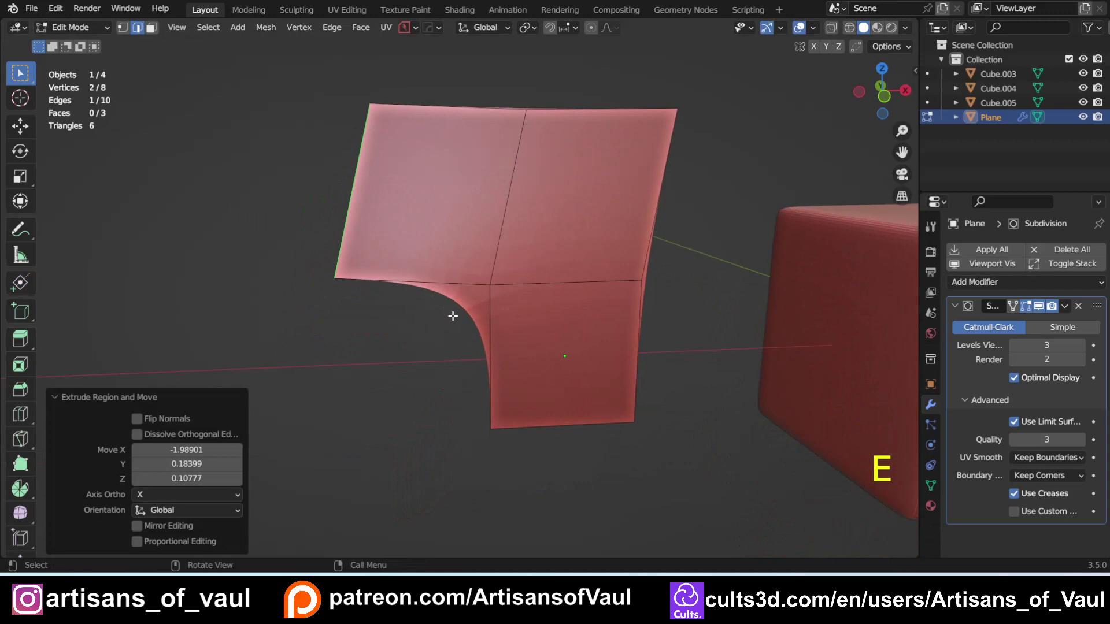
Step: Switch to vertex selection and pick the extruded shape's outer corner vertices to inspect its sharp corners
middle_click_drag(346, 145, 352, 220, "shift")
scroll(375, 260, "up", 2)
key("Tab")
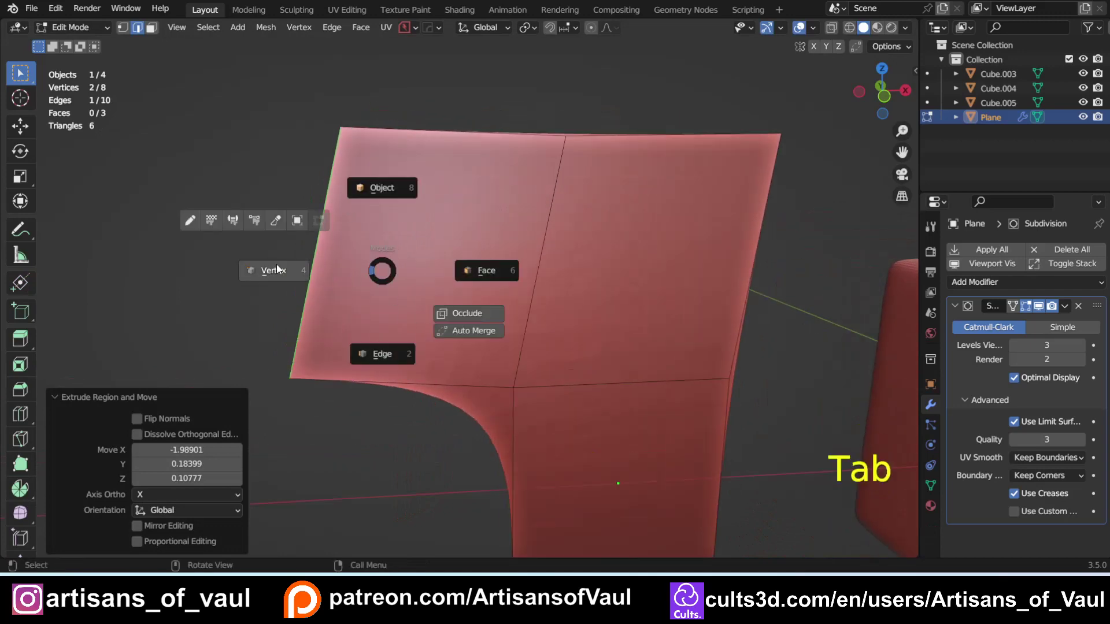
left_click(276, 268)
left_click(346, 121)
left_click(296, 365)
scroll(280, 362, "down", 2)
middle_click_drag(280, 362, 316, 266, "shift")
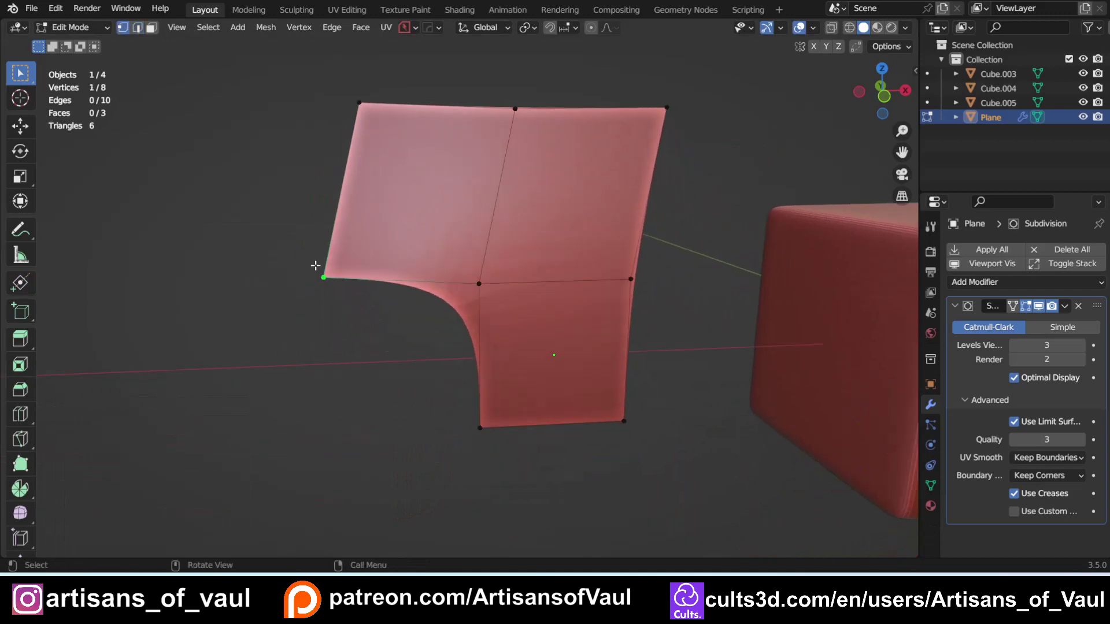
left_click(480, 428)
left_click(624, 421)
Step: Slide the middle vertex of the shape's straight side inward along its horizontal edge and return to Object Mode
left_click(630, 278)
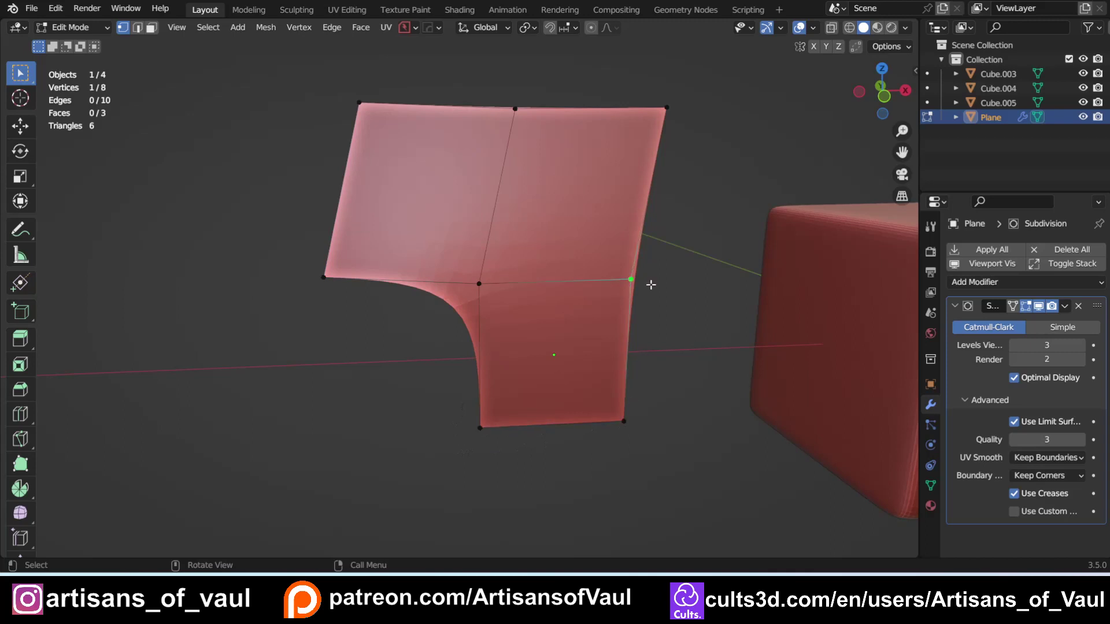
middle_click_drag(649, 285, 582, 288, "shift")
key("g")
key("g")
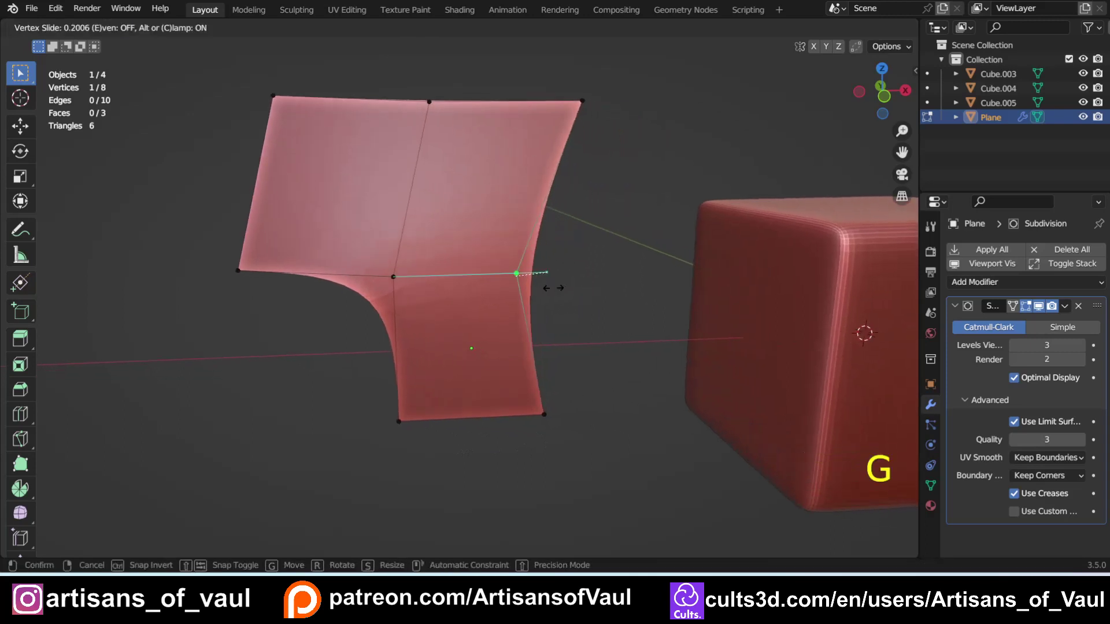
left_click(523, 292)
key("Tab")
left_click(549, 114)
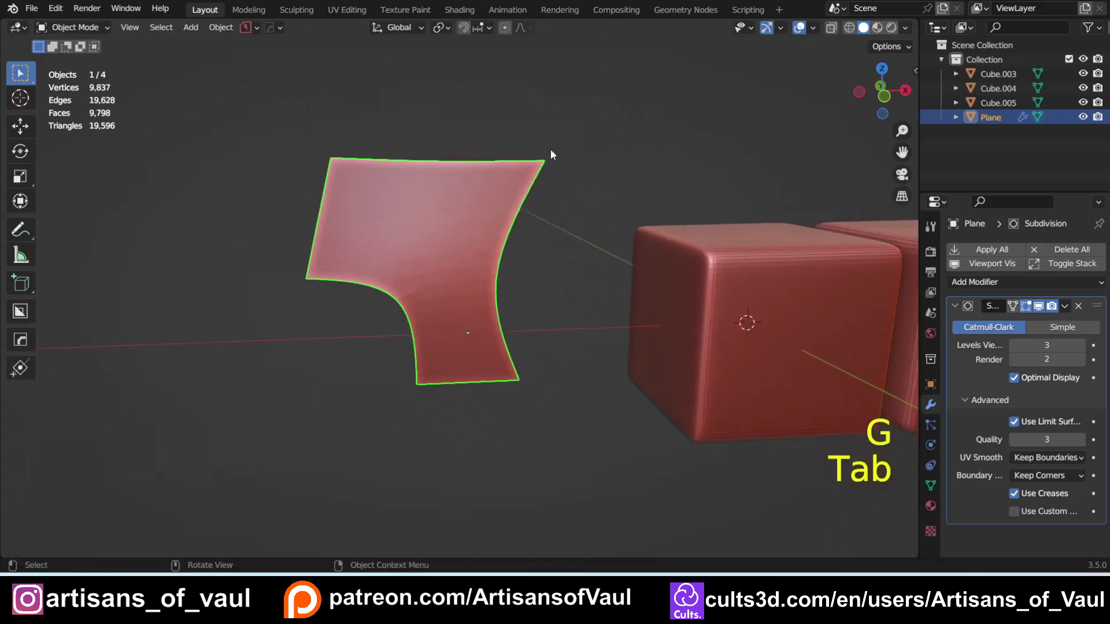
middle_click_drag(550, 149, 587, 271)
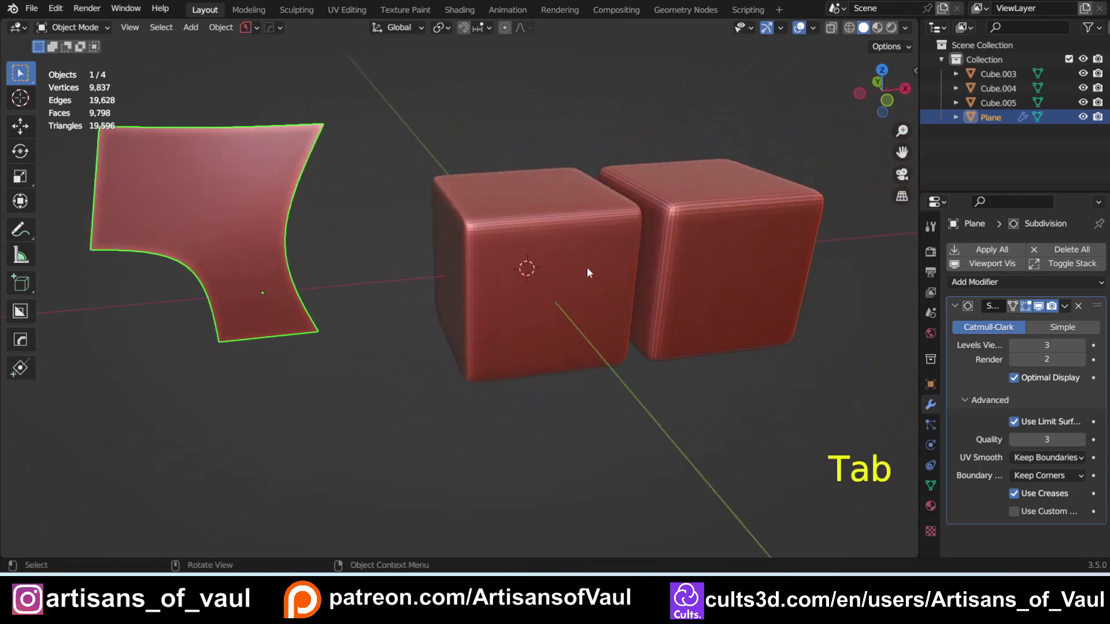
Step: Delete the subdivided plane, leaving only the three cubes in the scene
middle_click_drag(354, 252, 402, 279)
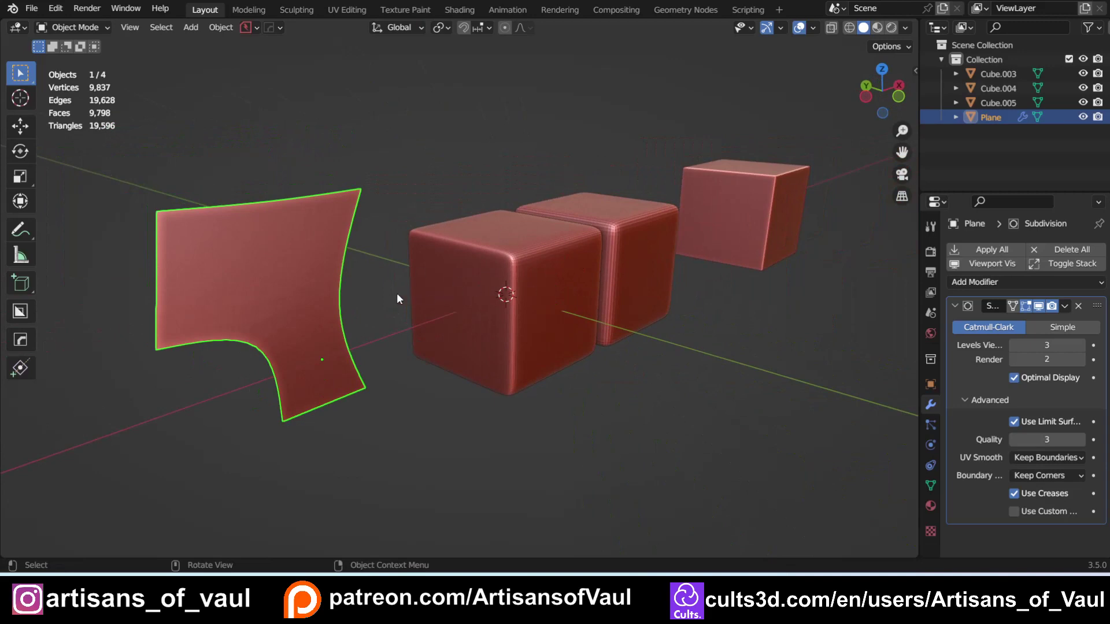
key("End")
key("Delete")
middle_click_drag(587, 245, 448, 252, "shift")
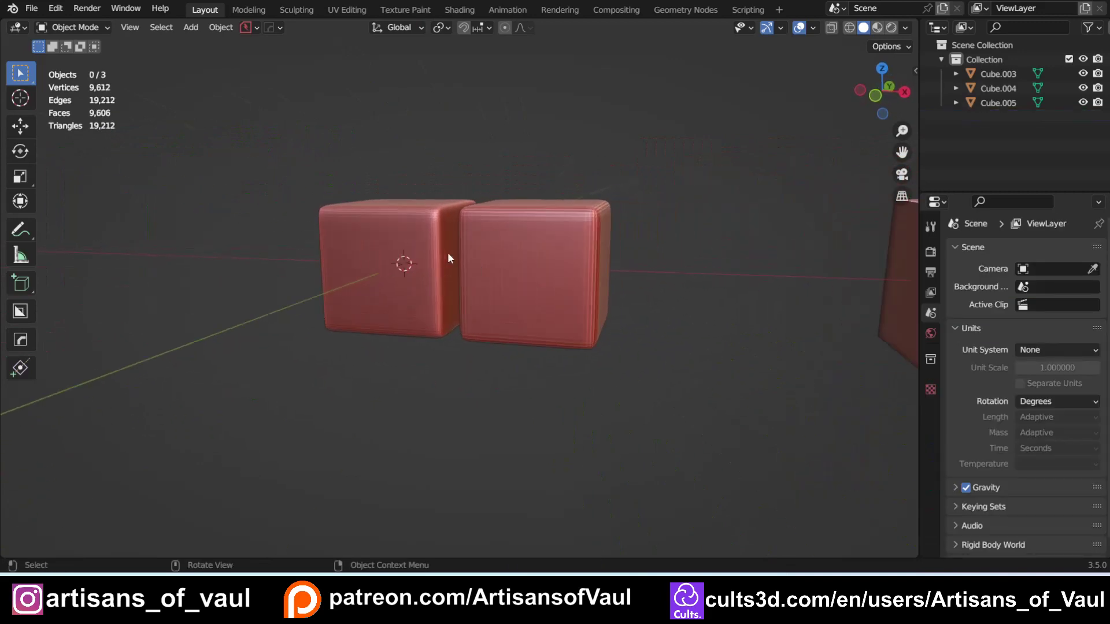
middle_click_drag(514, 268, 338, 302, "shift")
middle_click_drag(471, 321, 551, 334, "shift")
Step: Duplicate the plain sharp-edged cube and place the copy about 5.4 units away in the negative X direction
left_click(382, 319)
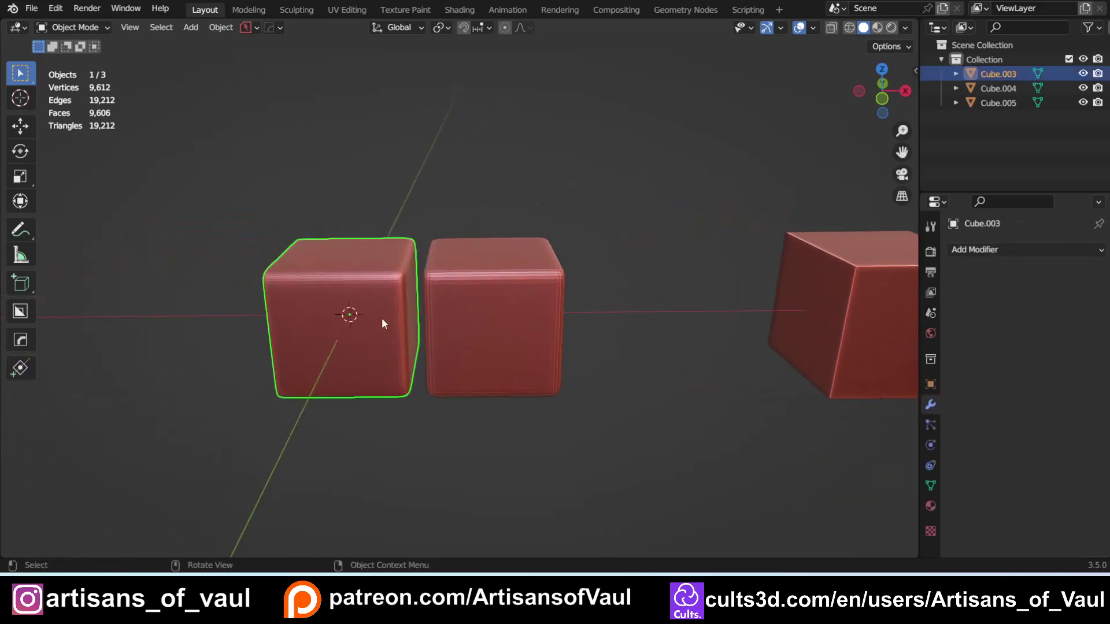
middle_click_drag(380, 317, 241, 295, "shift")
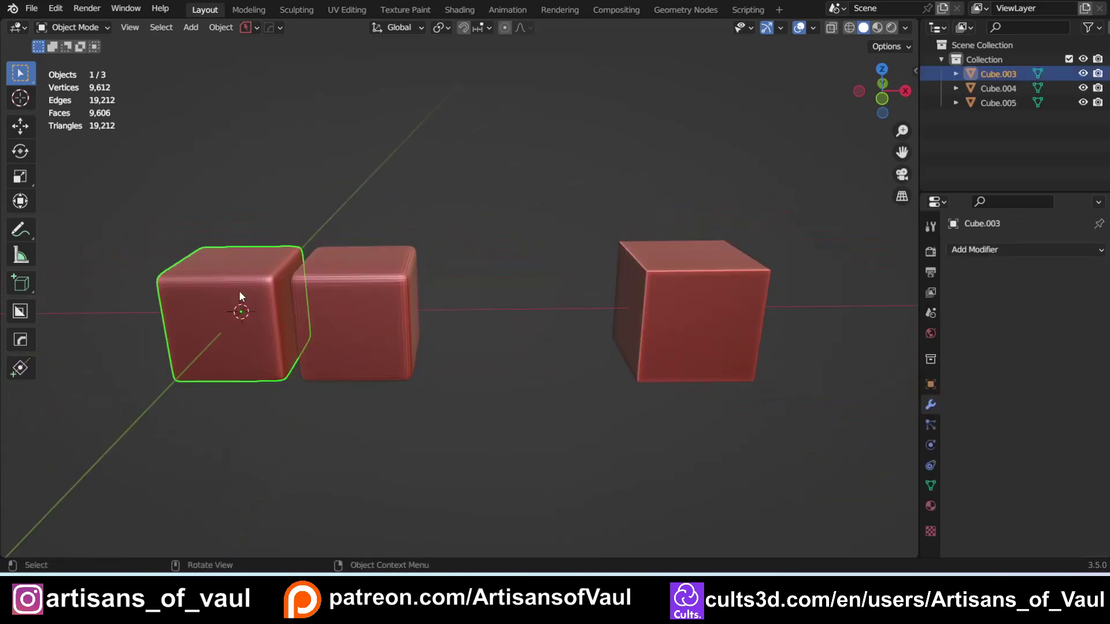
left_click(516, 326)
left_click(720, 362)
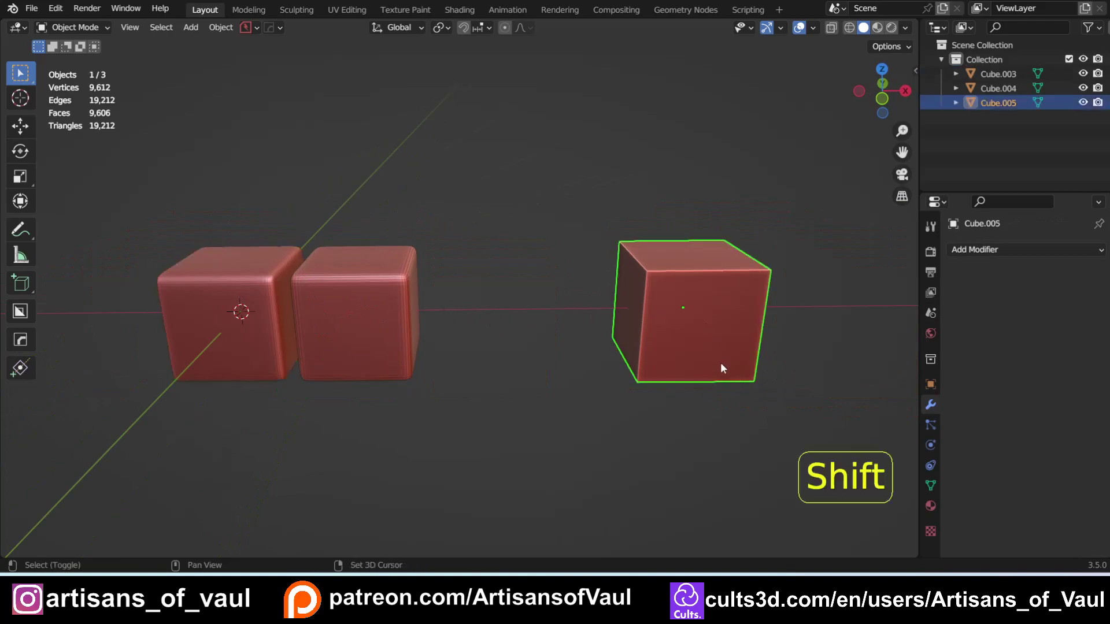
middle_click_drag(720, 362, 629, 356, "shift")
key("shift+d")
left_click(462, 360)
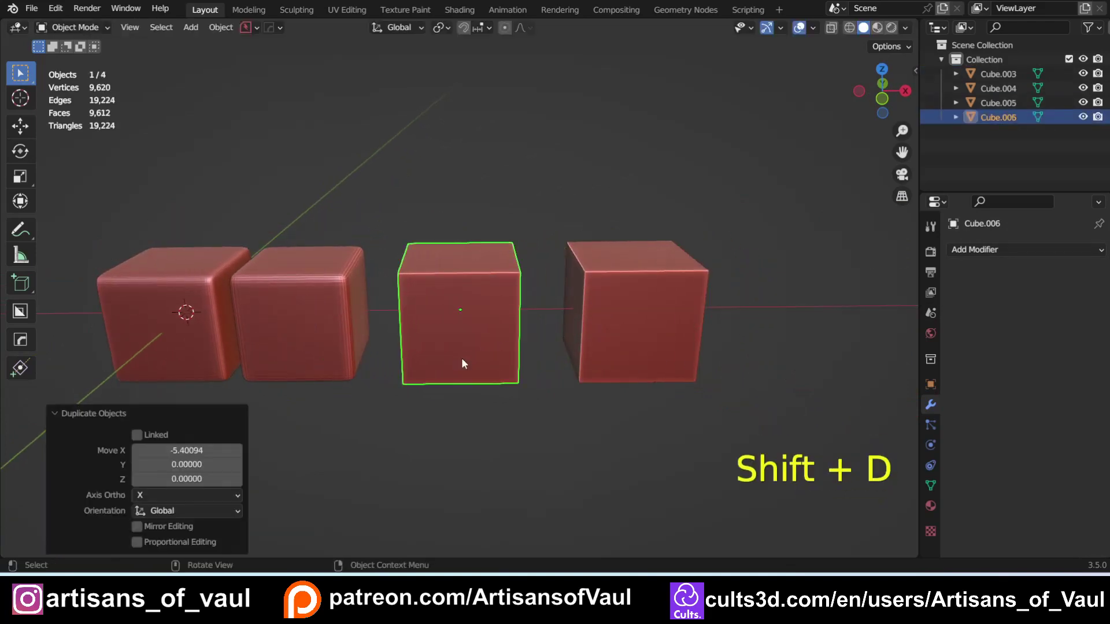
Step: In Edit Mode, bevel all edges of the duplicated cube with Smart Edge using two segments, shape 1.0 and about 0.22 width
scroll(462, 341, "up", 4)
key("Tab")
middle_click_drag(519, 329, 548, 316)
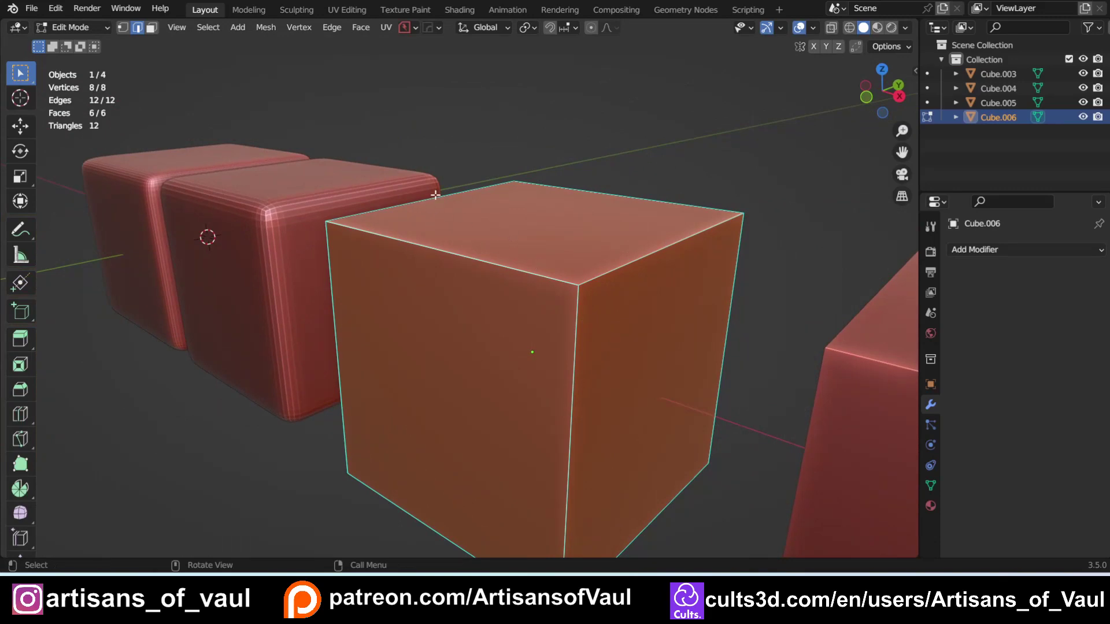
key("ctrl")
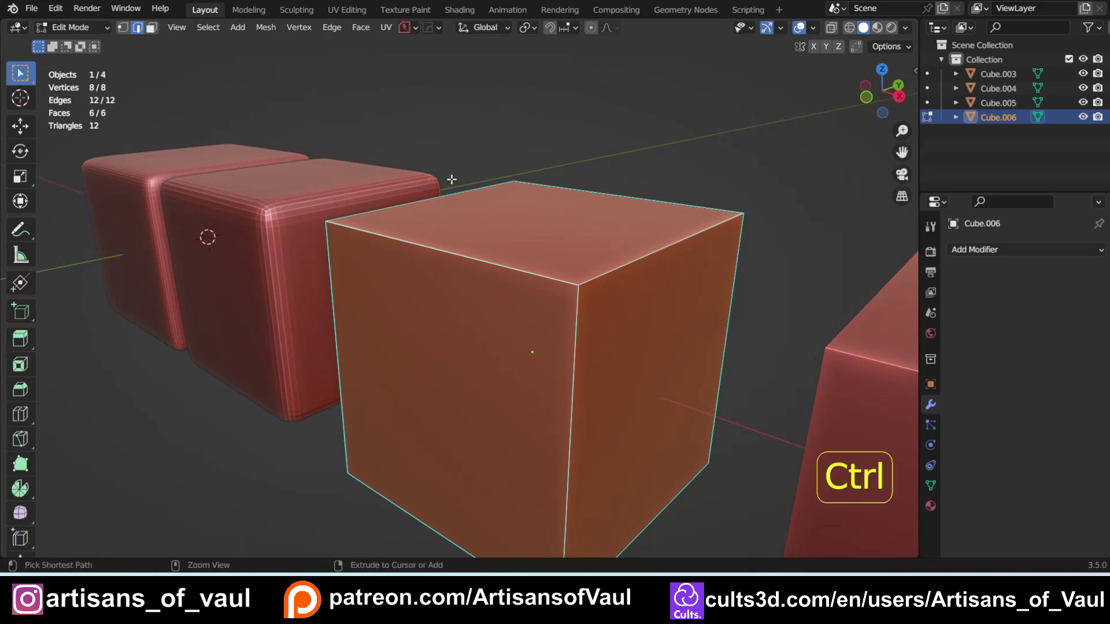
key("ctrl+2")
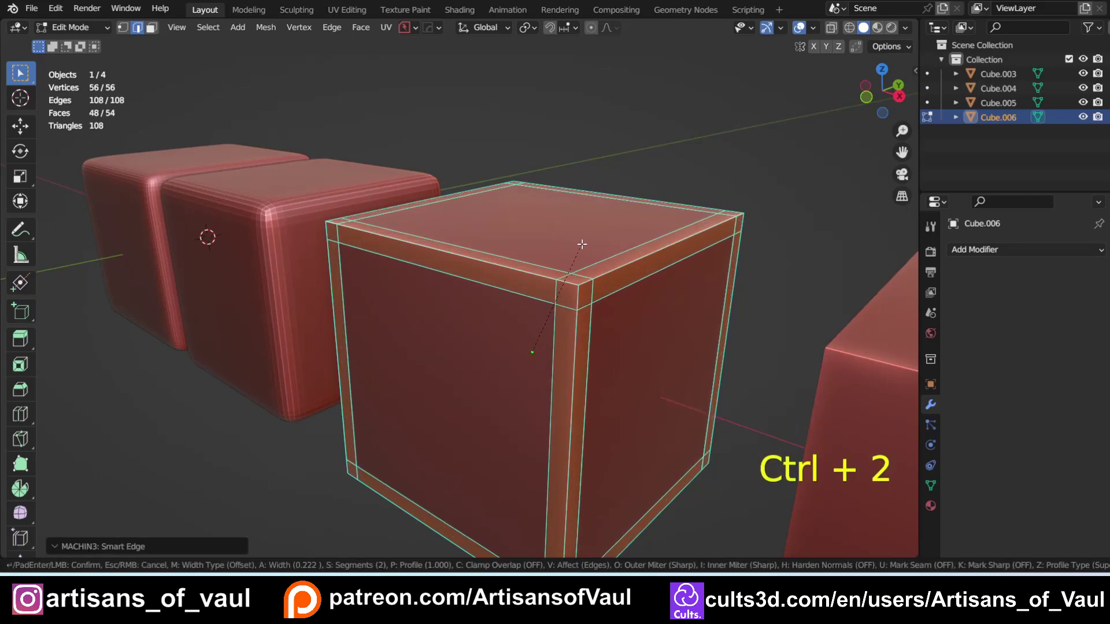
left_click(580, 247)
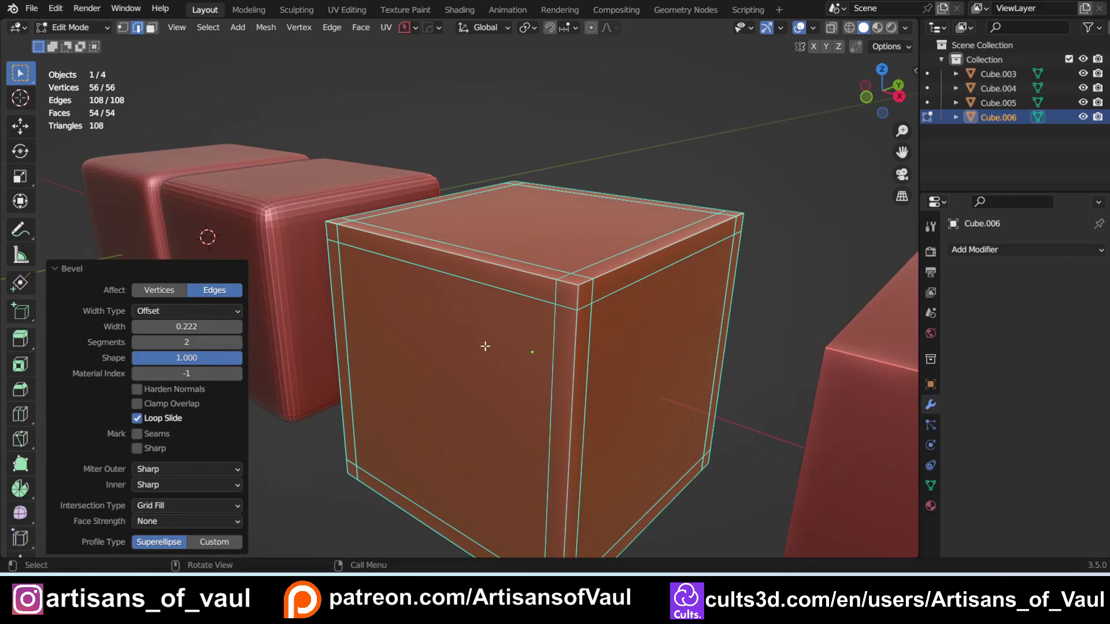
middle_click_drag(485, 346, 422, 342)
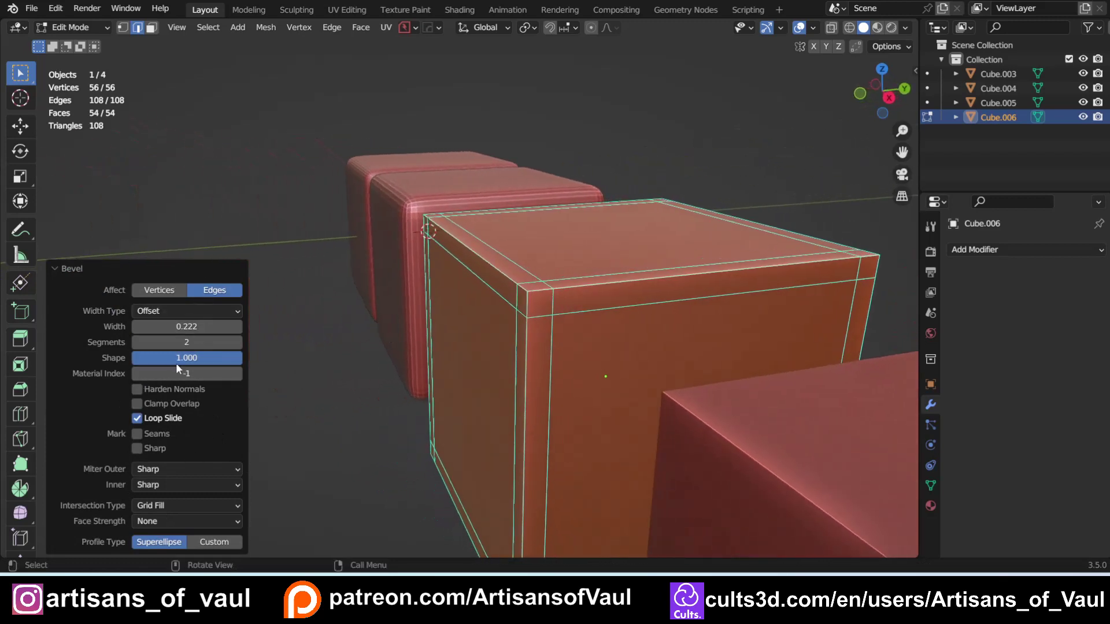
middle_click_drag(339, 381, 433, 359)
scroll(455, 347, "down", 2)
scroll(394, 354, "up", 2)
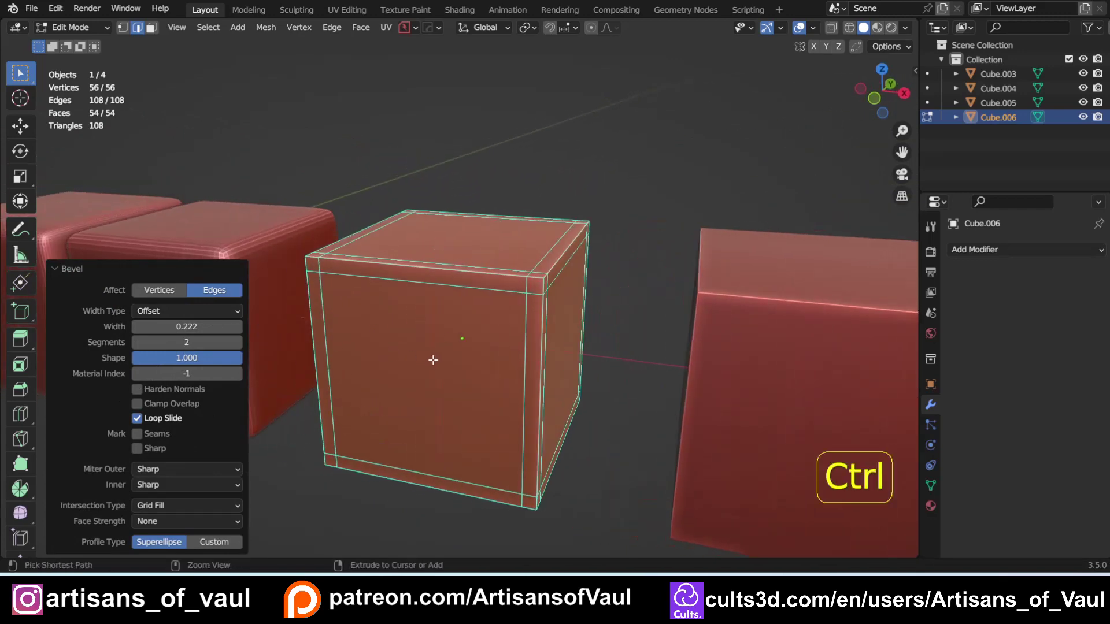
Step: Undo the Smart Edge bevel on the duplicated cube
key("ctrl+z")
key("ctrl+z")
scroll(491, 347, "up", 2)
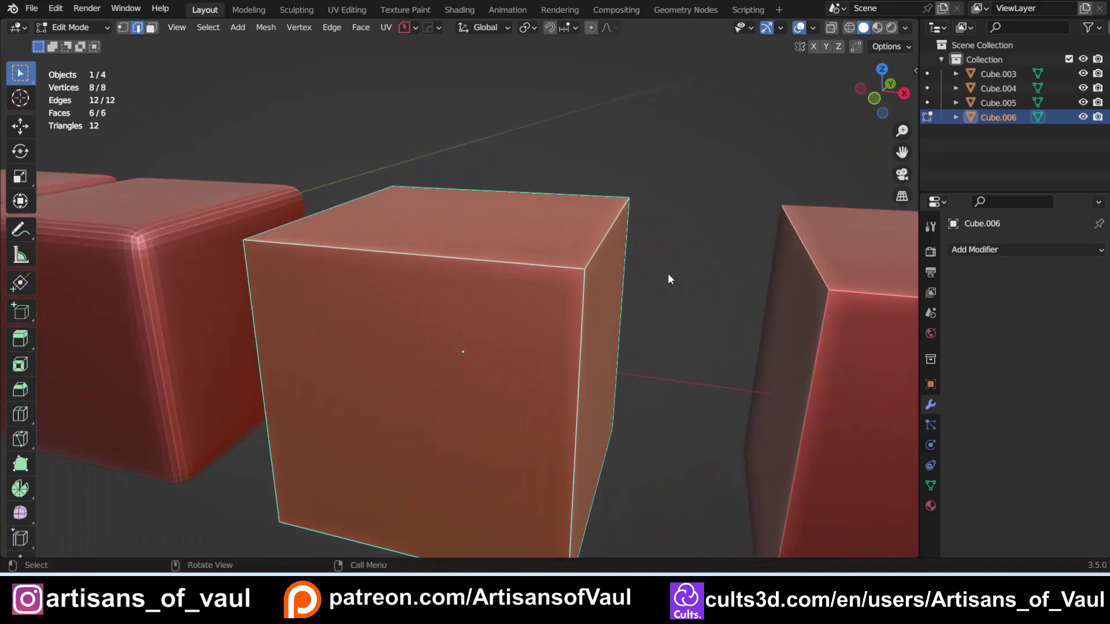
Step: Bevel all of the cube's edges with the standard Bevel at two segments and about 0.29 width, and set its shape to 1.000
key("ctrl+b")
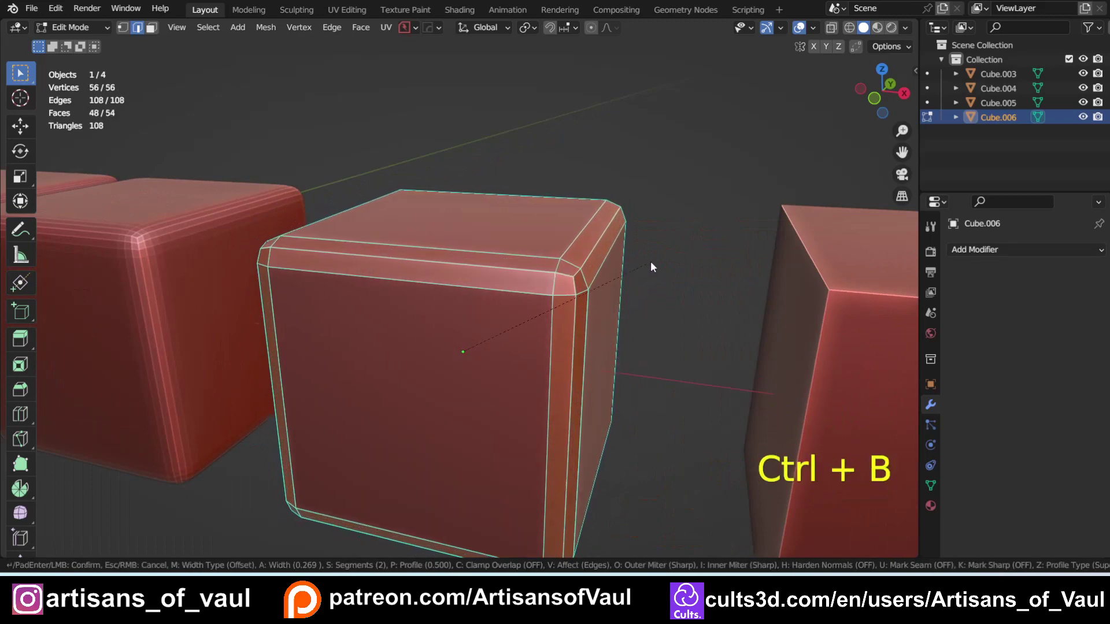
left_click(651, 266)
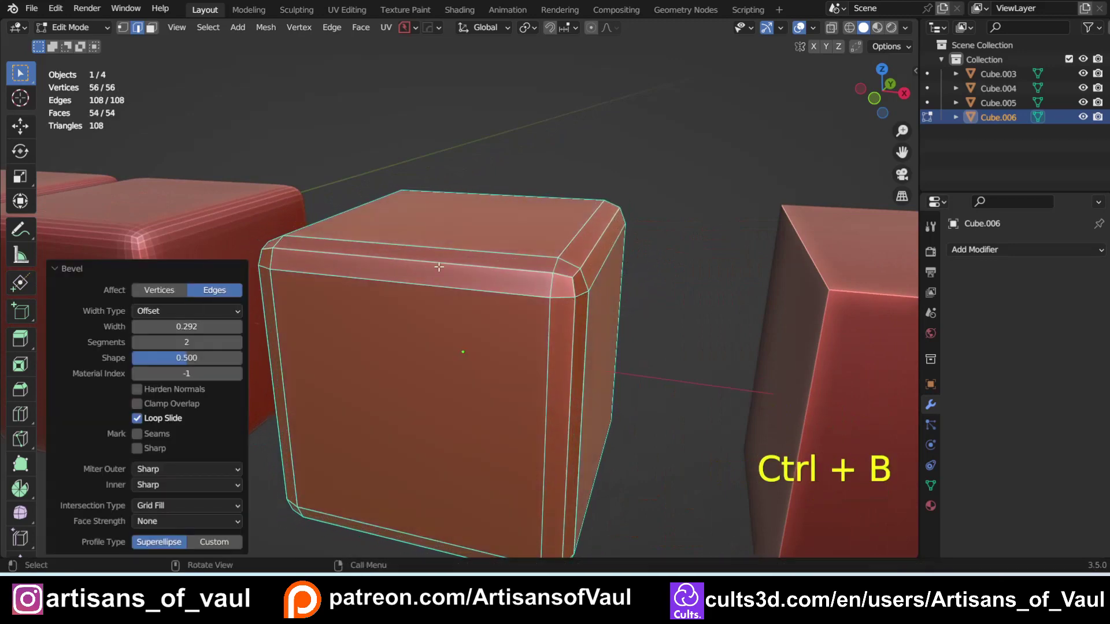
middle_click_drag(439, 267, 486, 277)
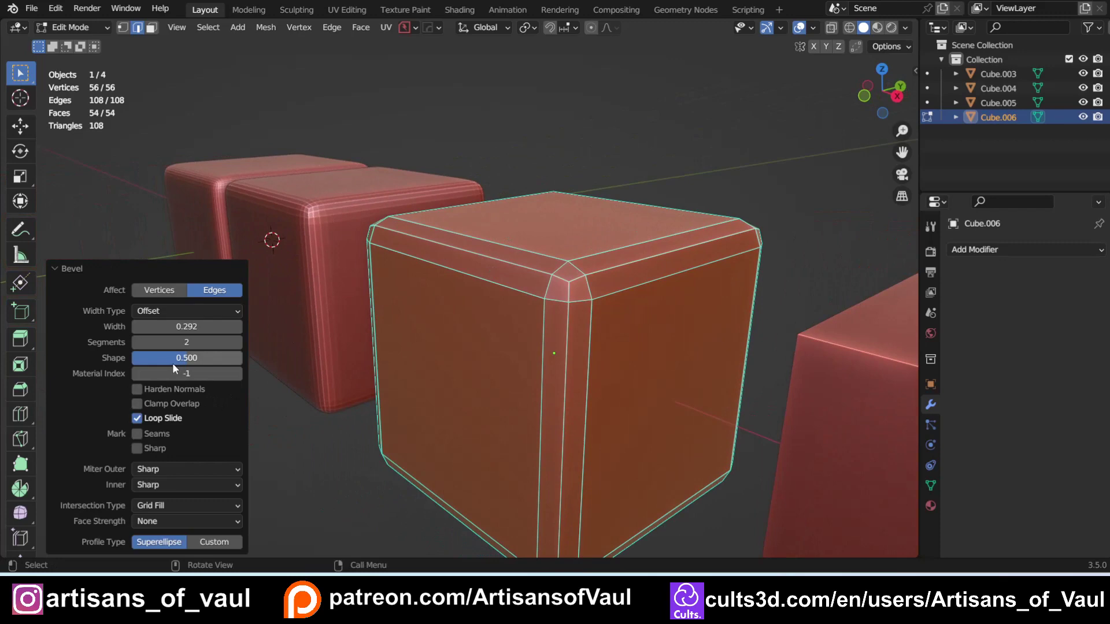
left_click_drag(175, 359, 237, 360)
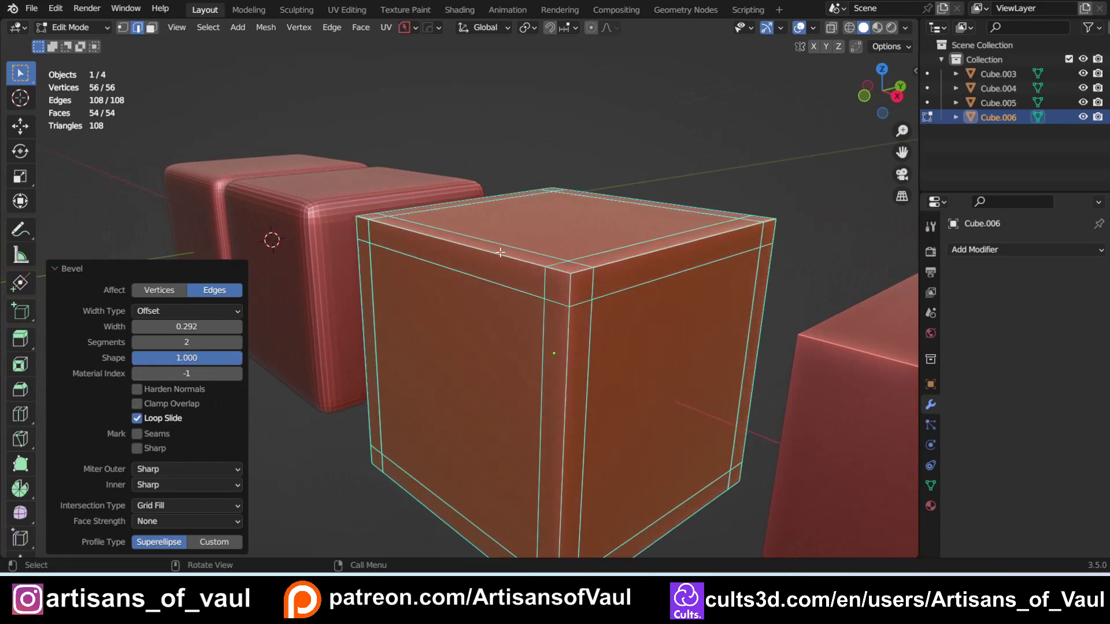
Step: Turn off the Statistics overlay in the viewport
middle_click_drag(500, 252, 544, 249)
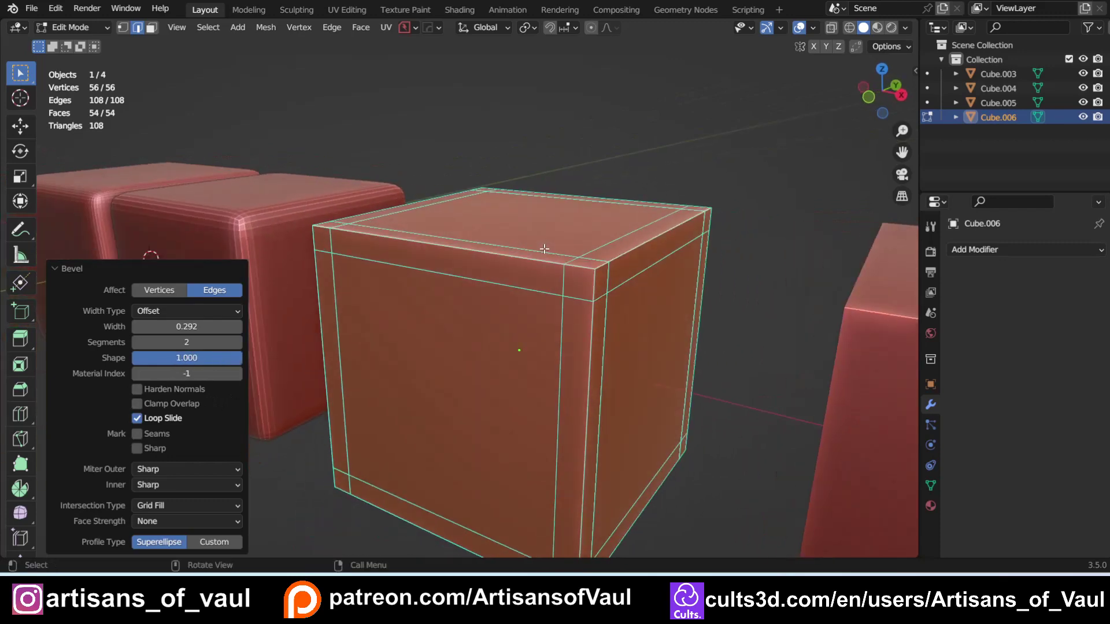
left_click(812, 29)
left_click(723, 143)
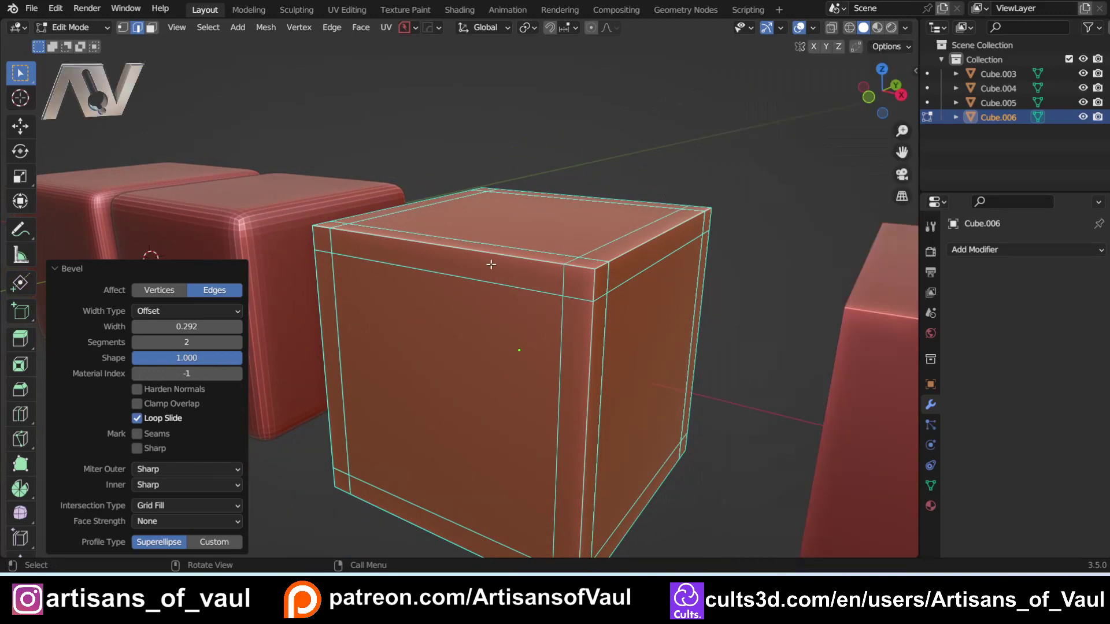
Step: Undo the standard bevel on the duplicated cube's edges
middle_click_drag(491, 265, 487, 286)
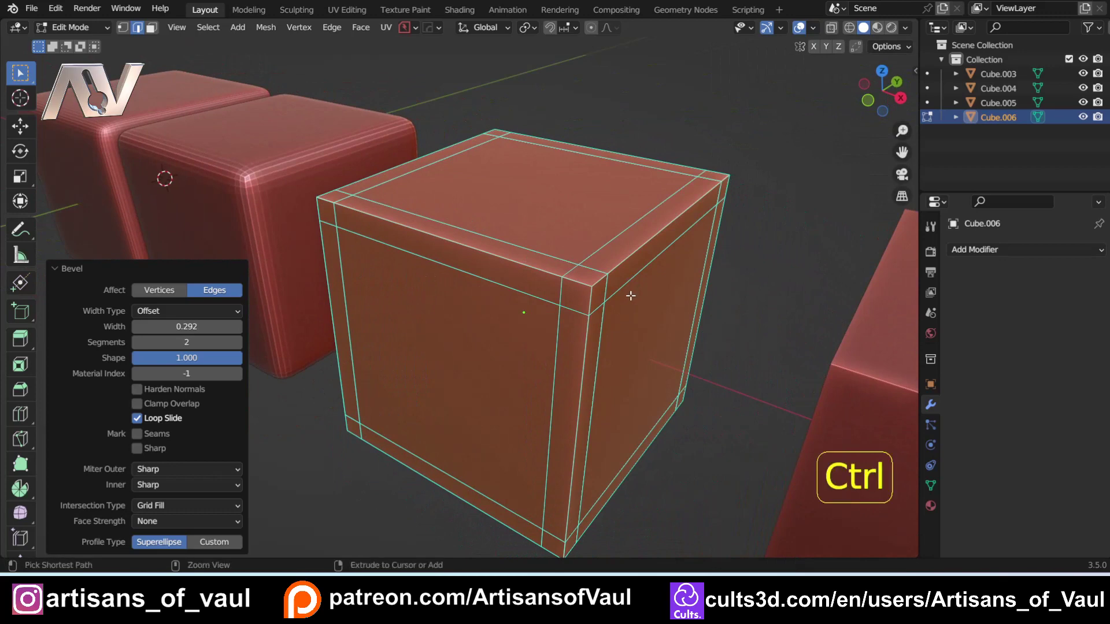
key("ctrl+z")
key("ctrl+z")
Step: In Edit Mode, bevel only the front face's surrounding edges with Smart Edge, using two segments, shape 1.0 and about 0.24 width
key("Tab")
left_click(555, 363)
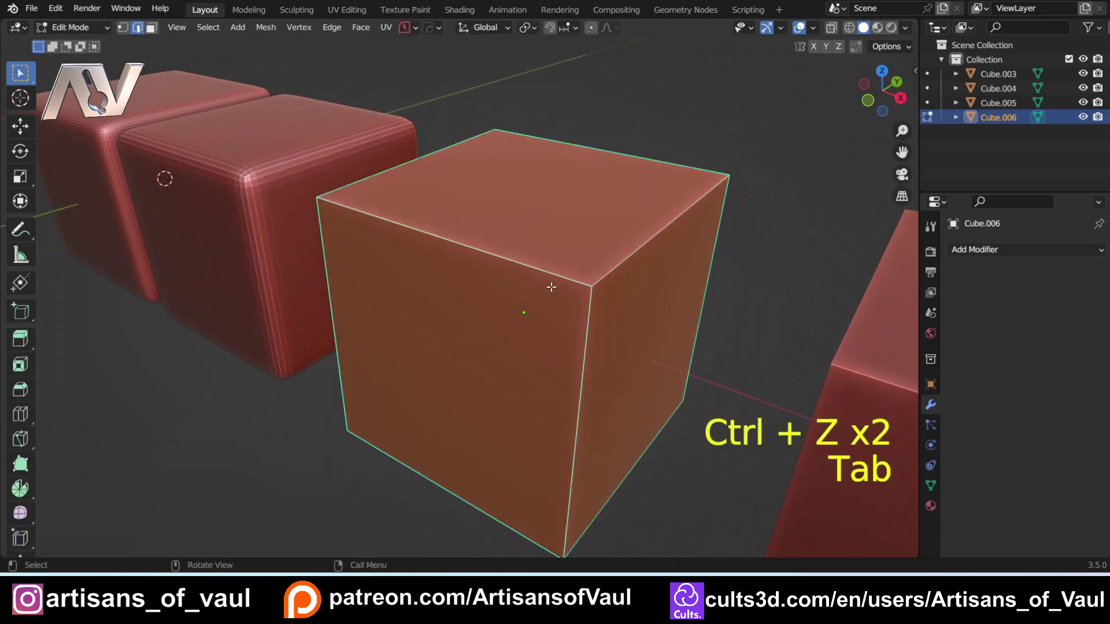
left_click(581, 349)
left_click(350, 333, "shift")
key("ctrl+2")
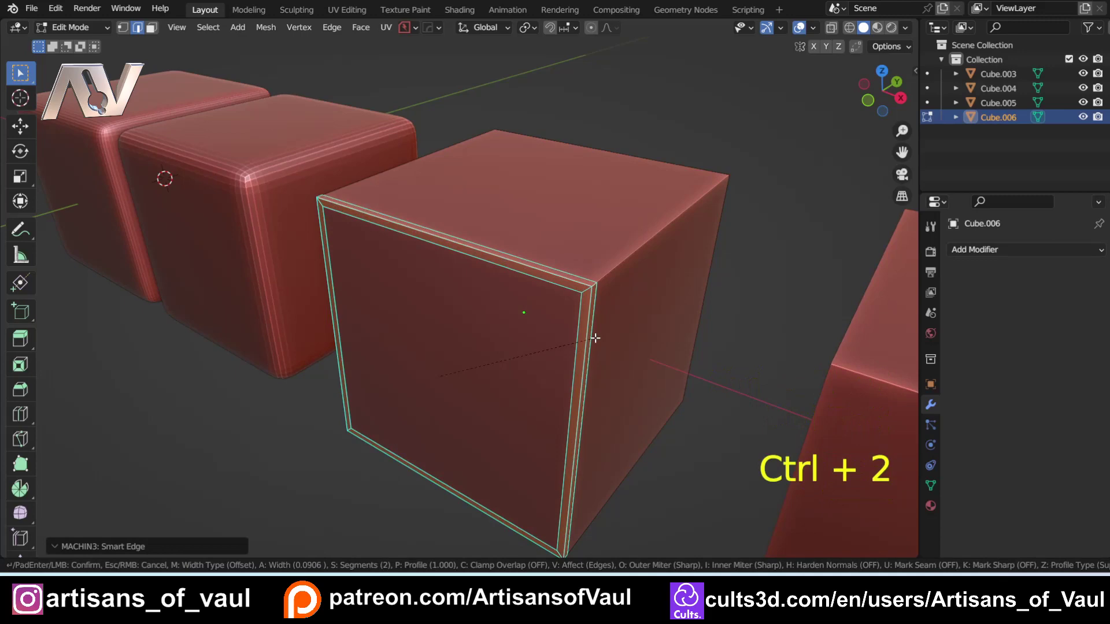
left_click(604, 337)
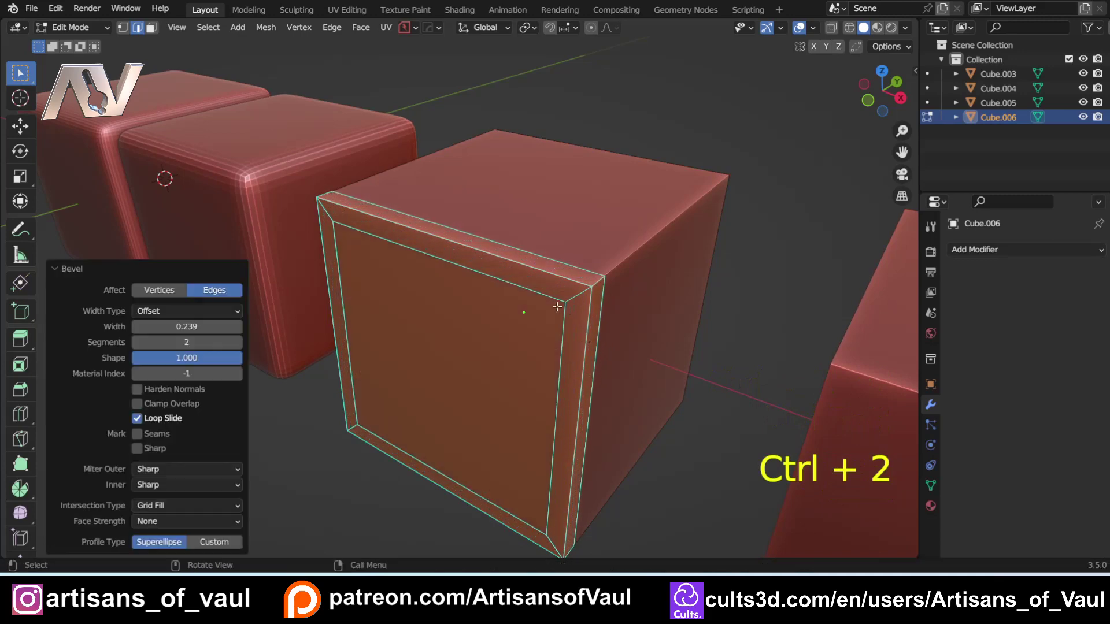
Step: Return to Object Mode and give the partly beveled cube a level 3 Subdivision modifier
key("Tab")
left_click(595, 202)
key("ctrl+3")
middle_click_drag(533, 355, 364, 294)
scroll(543, 310, "down", 3)
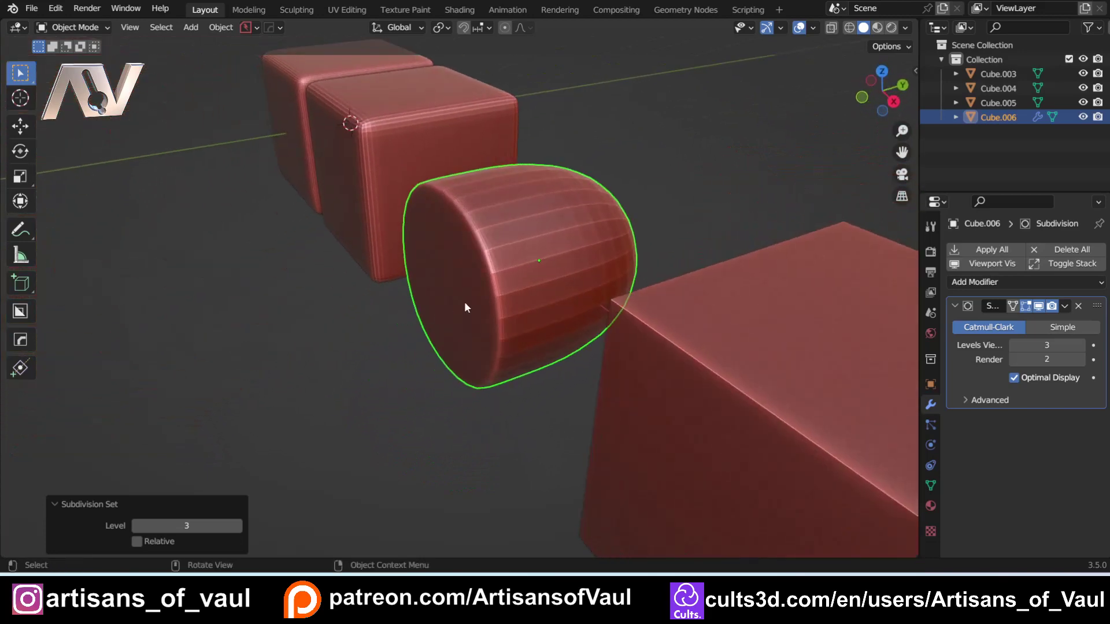
scroll(464, 301, "down", 3)
middle_click_drag(486, 274, 312, 289, "shift")
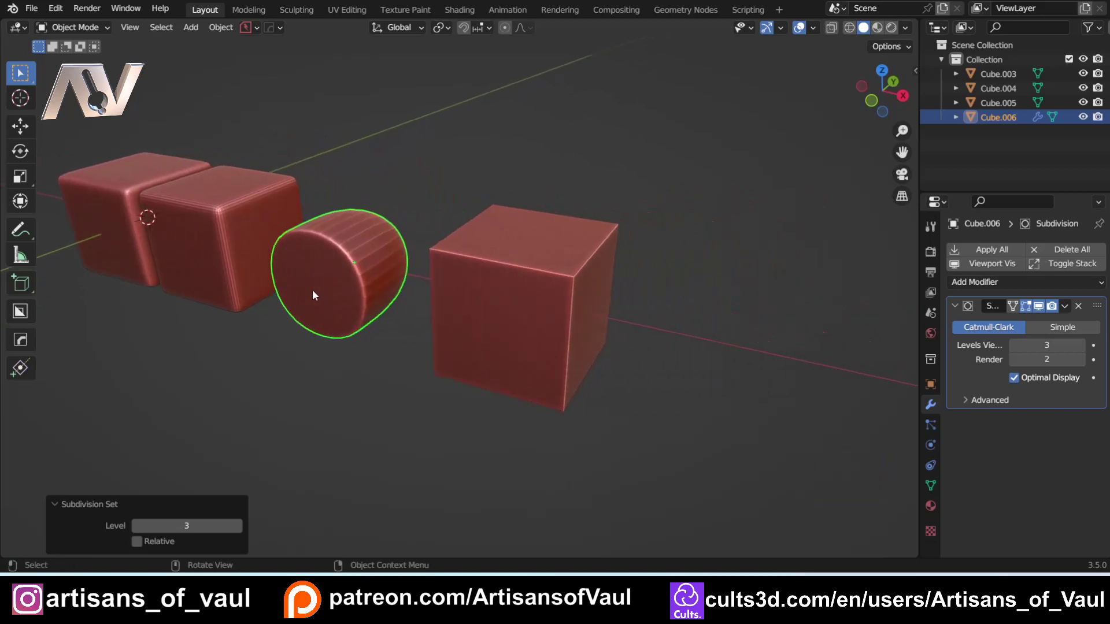
Step: Duplicate the remaining plain cube and place the copy about 6.3 units along the positive X axis
scroll(312, 289, "up", 3)
left_click(497, 297)
middle_click_drag(510, 315, 464, 364, "shift")
middle_click_drag(353, 335, 581, 285, "shift")
scroll(556, 347, "down", 3)
middle_click_drag(581, 284, 692, 286)
key("shift+d")
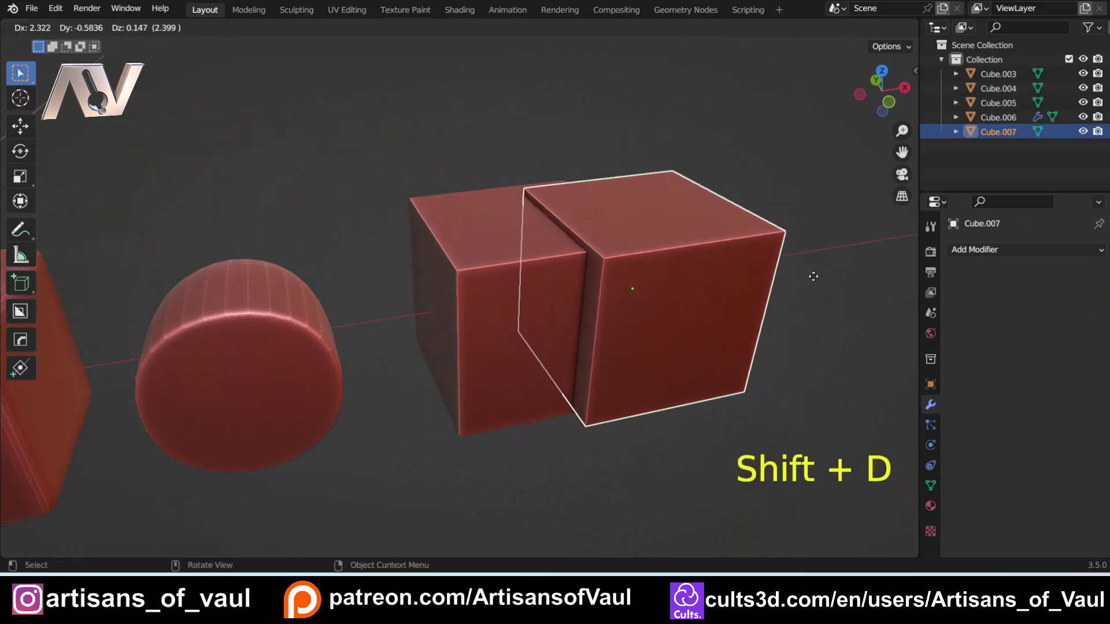
key("x")
left_click(2, 256)
Step: Select the plain cube beside the rounded beveled one and give it a level 3 Subdivision modifier
middle_click_drag(536, 199, 413, 224)
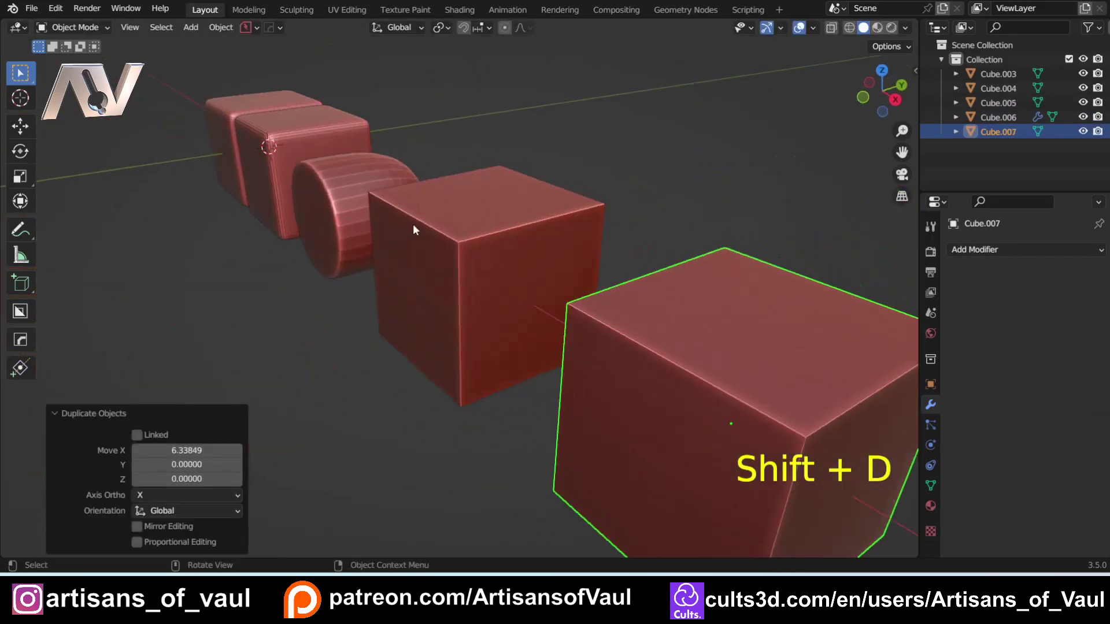
left_click(416, 228)
middle_click_drag(313, 306, 370, 325, "shift")
scroll(421, 337, "up", 3)
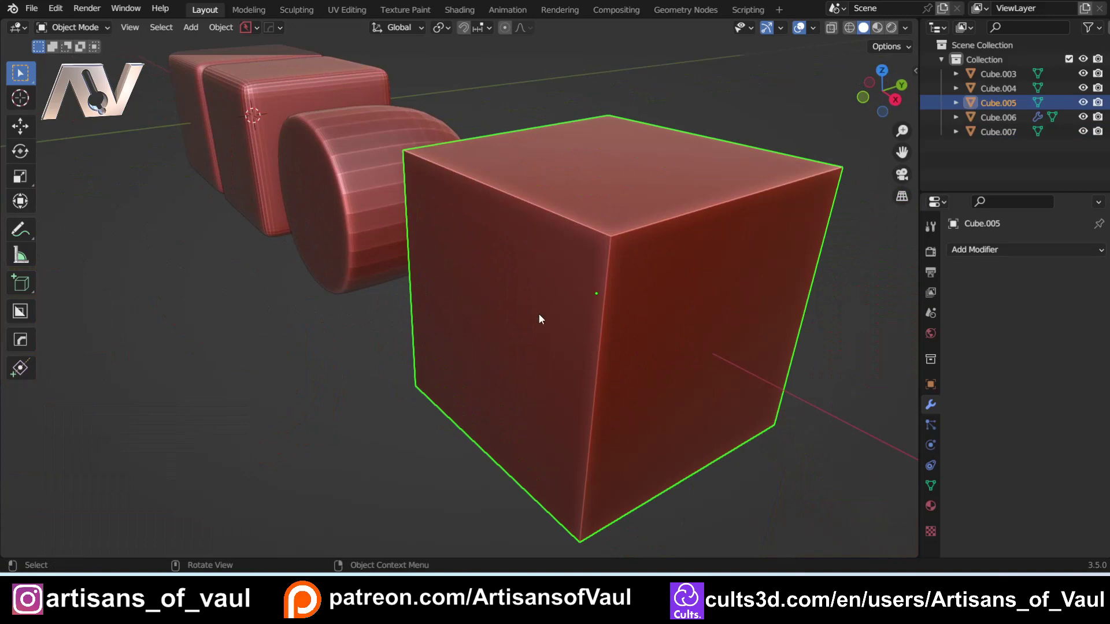
middle_click_drag(496, 226, 485, 196)
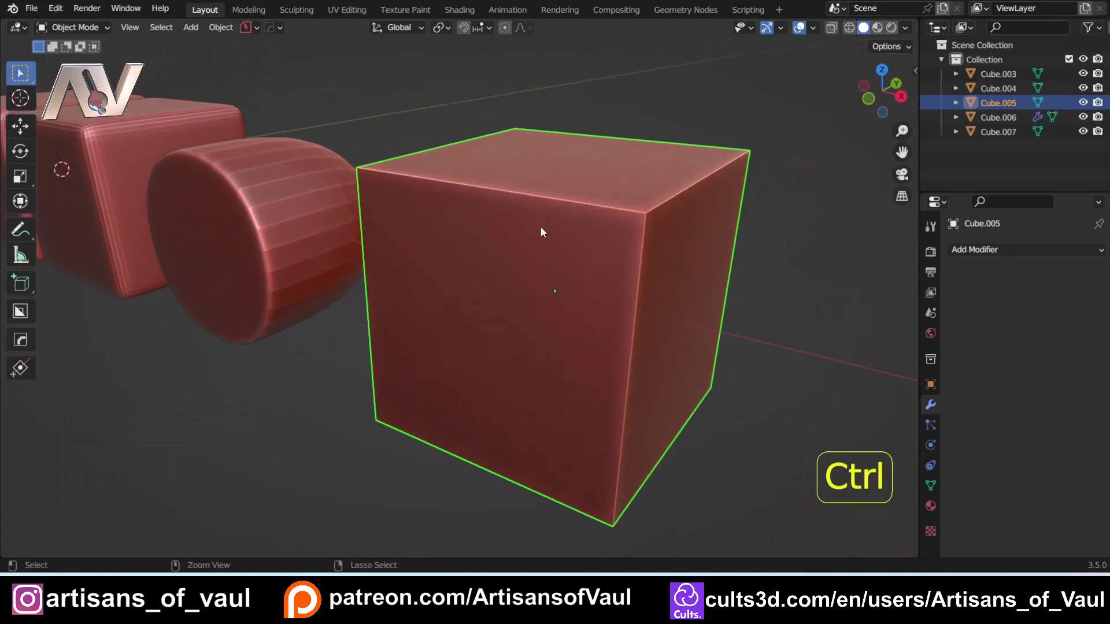
key("ctrl+3")
Step: In Edit Mode, select the four edges around the cube's front face and crease them with a factor of 1.000
key("Tab")
left_click(595, 334)
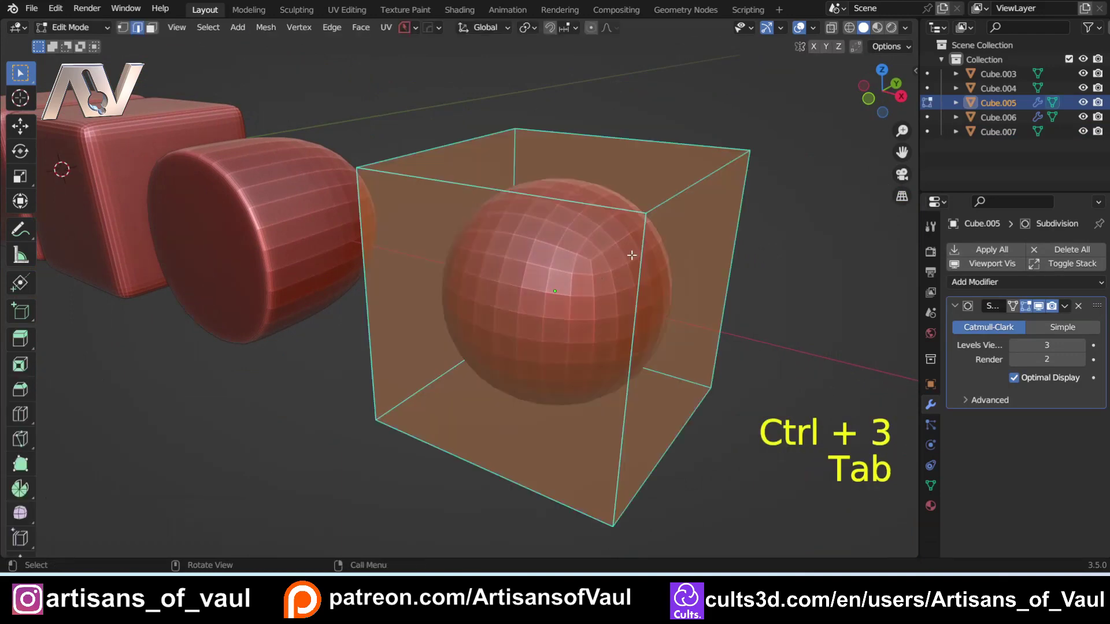
left_click(634, 255)
left_click(516, 222, "shift")
left_click(380, 260, "shift")
left_click(466, 436, "shift")
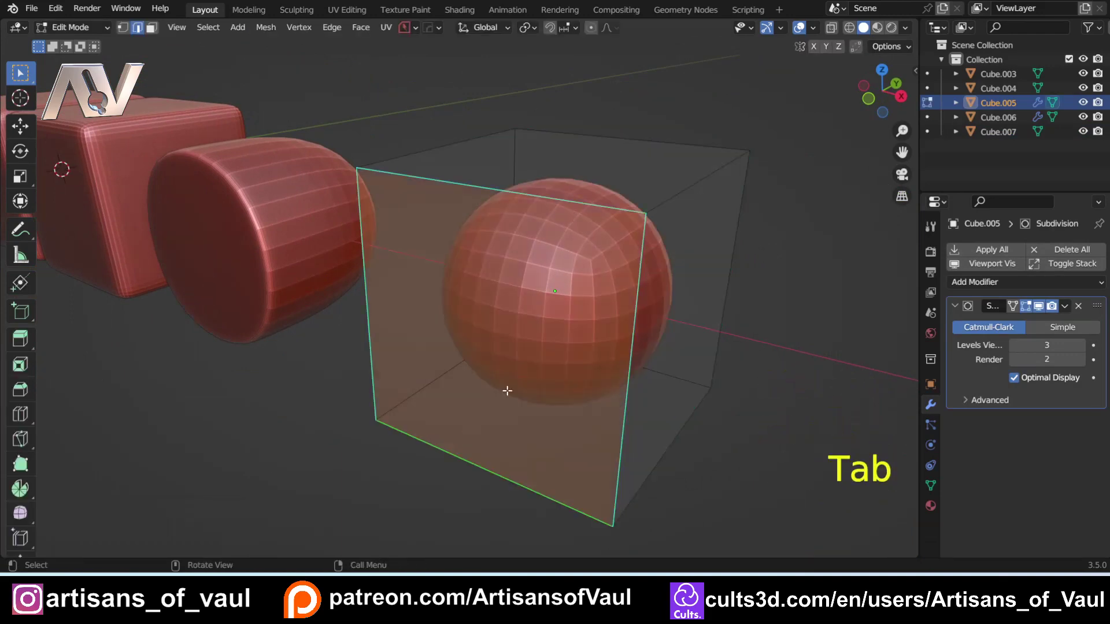
key("shift+e")
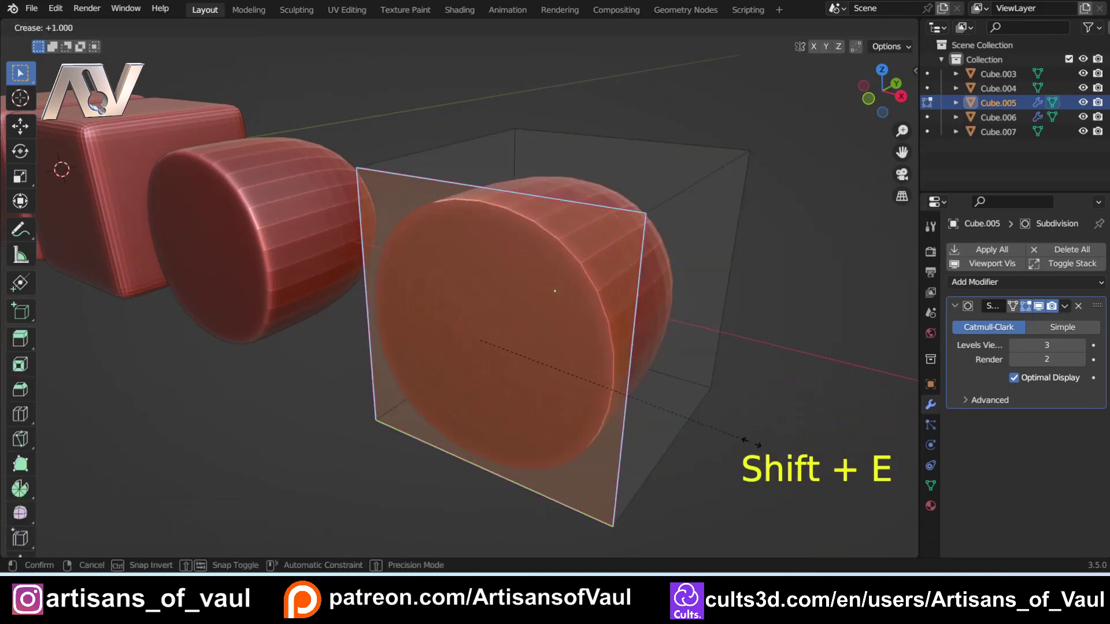
left_click(752, 442)
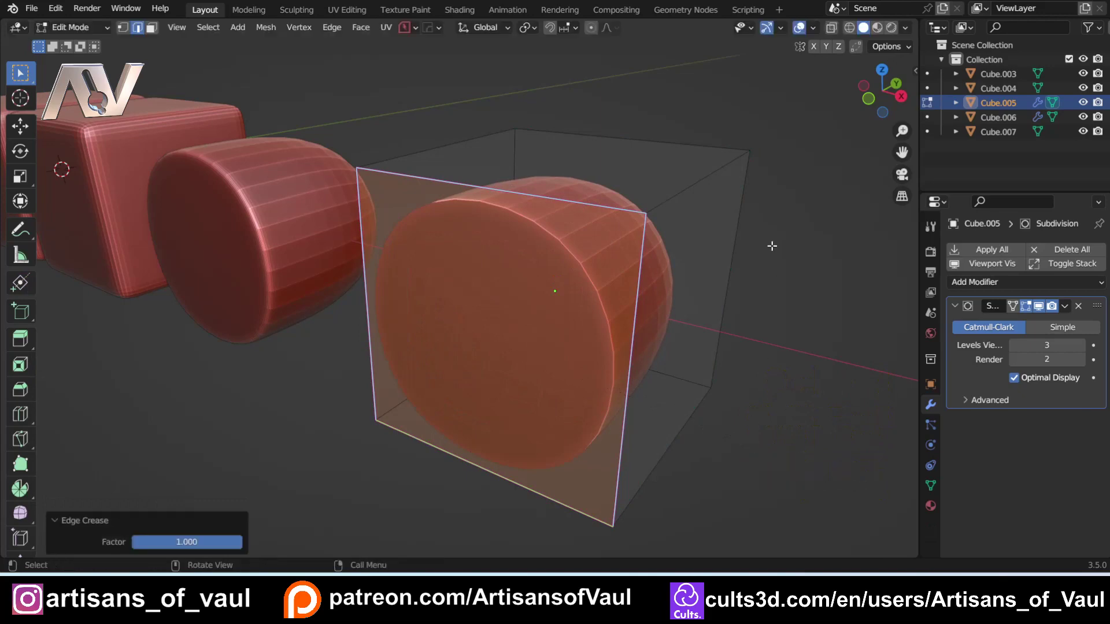
Step: Display the creased edges' transform and crease data, vary the Edge Crease factor, and return to Object Mode
key("n")
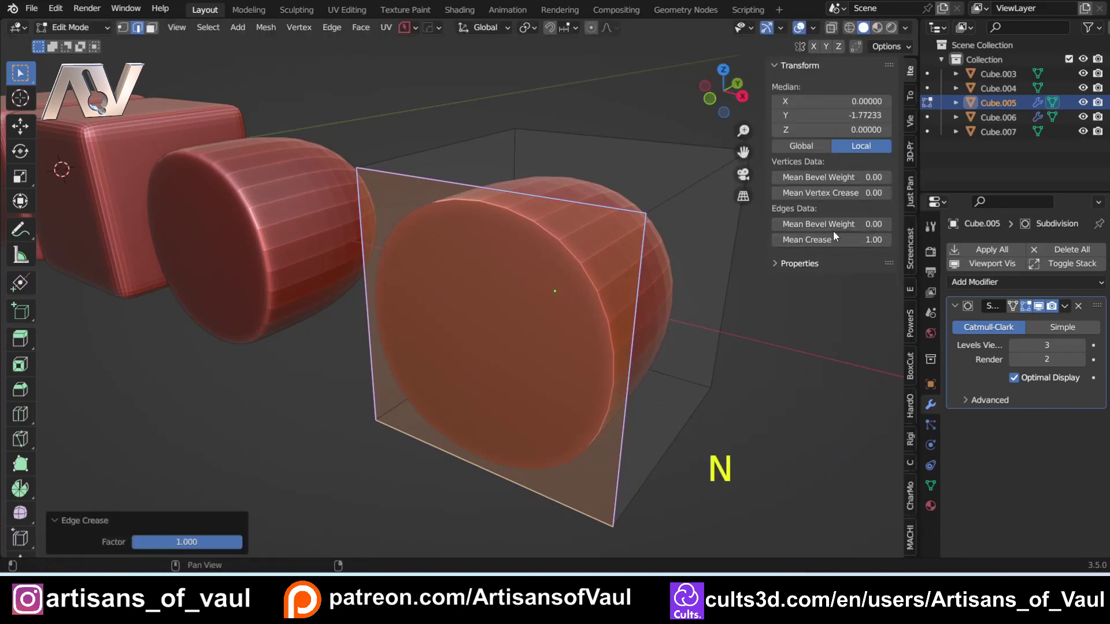
middle_click_drag(520, 457, 369, 462)
left_click_drag(201, 543, 224, 544)
middle_click_drag(537, 299, 505, 266)
key("Tab")
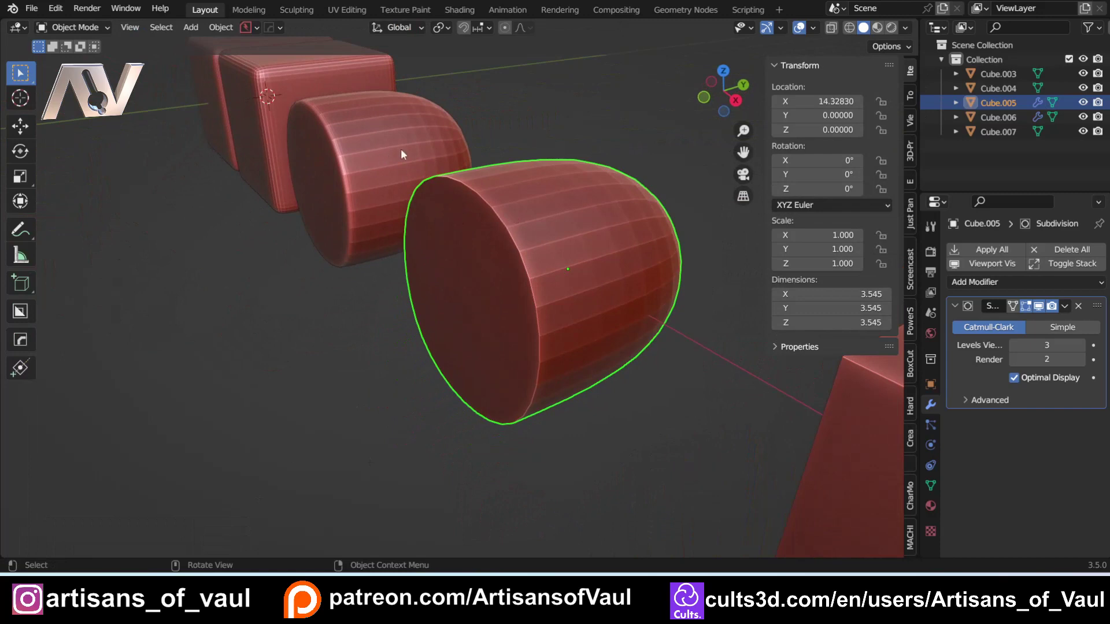
Step: Select the cube with the fully creased front face and raise its Subdivision viewport level to 5
scroll(447, 212, "up", 1)
middle_click_drag(446, 211, 487, 265)
left_click(355, 238)
key("Tab")
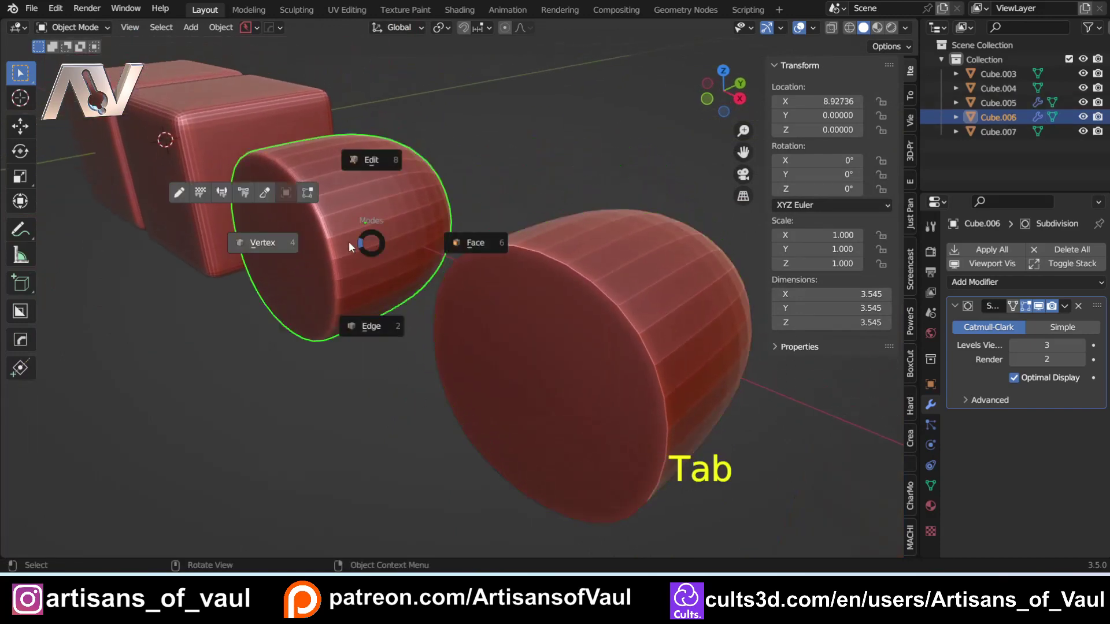
key("Tab")
left_click(377, 160)
left_click(578, 263)
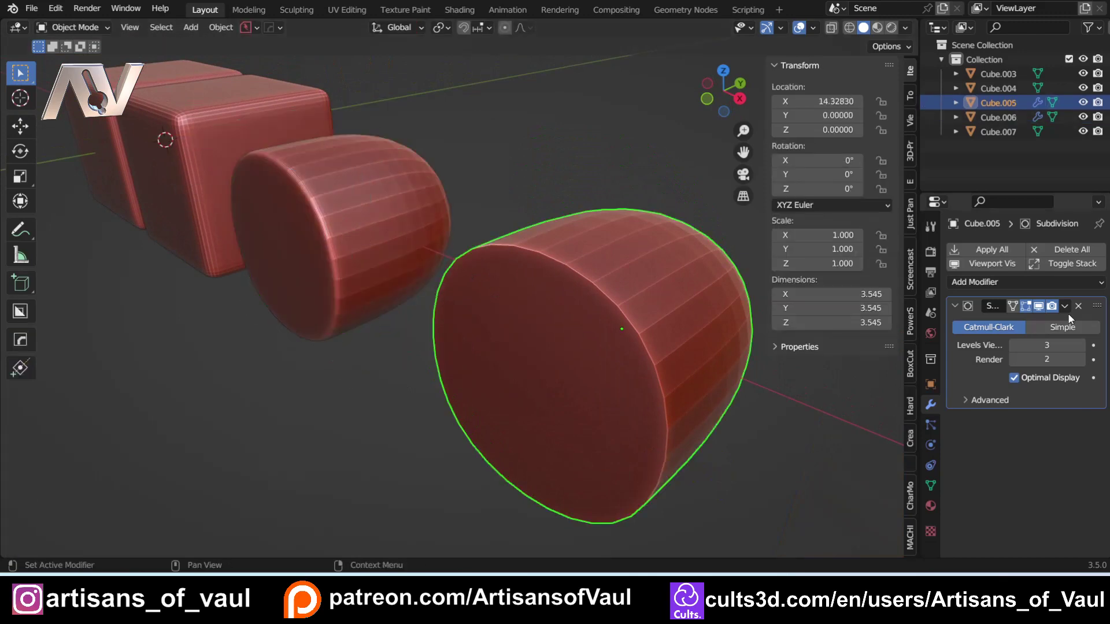
left_click(1081, 345)
left_click(1081, 345)
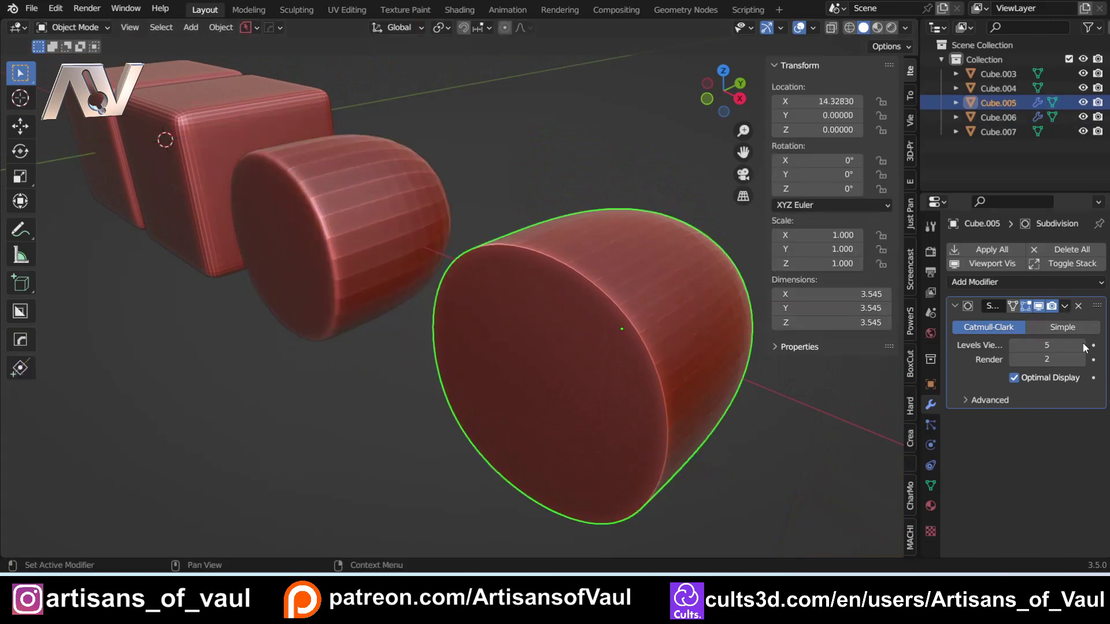
Step: Compare the fully creased cube's sharp front edge with the plain cube and the rounded edge of the beveled cube
scroll(519, 302, "down", 3)
middle_click_drag(518, 307, 361, 299)
scroll(258, 274, "up", 2)
middle_click_drag(258, 274, 192, 275)
scroll(473, 404, "down", 5)
scroll(361, 374, "up", 3)
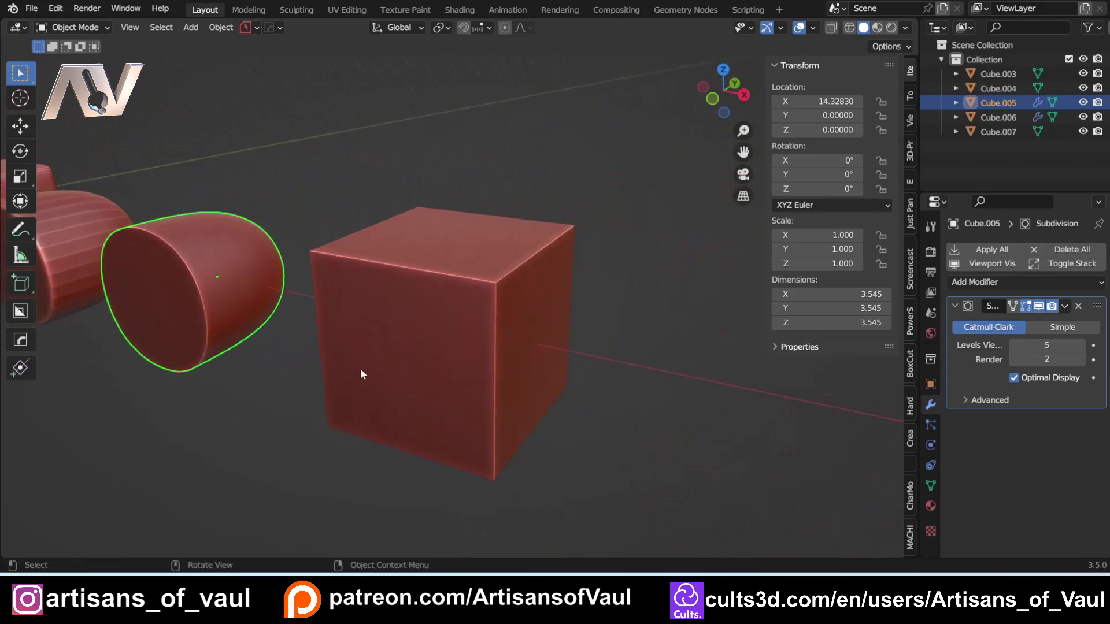
left_click(454, 354)
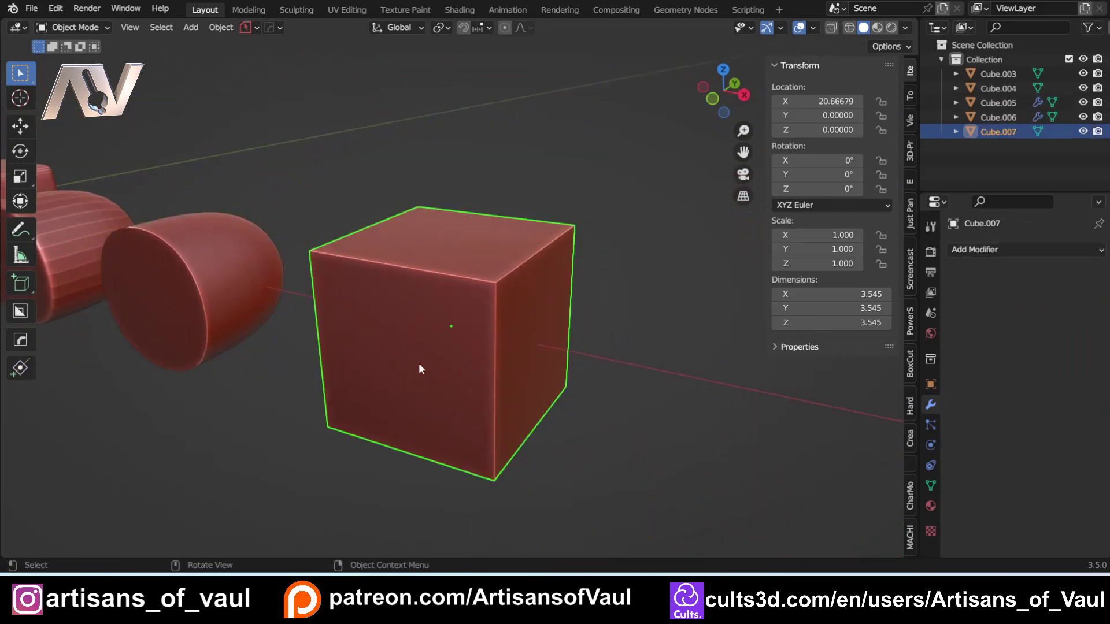
mouse_move(418, 362)
middle_mouse_down()
mouse_move(383, 357)
mouse_move(401, 352)
middle_mouse_up()
key("Tab")
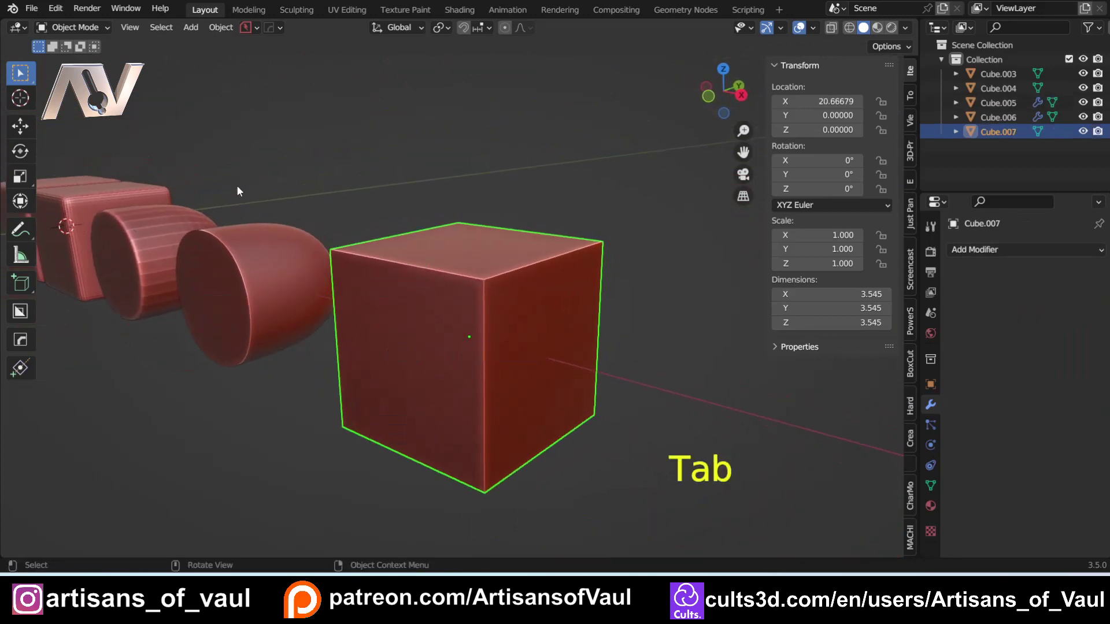
middle_click_drag(156, 254, 403, 307, "shift")
scroll(507, 337, "up", 4)
left_click(509, 343)
scroll(403, 306, "up", 2)
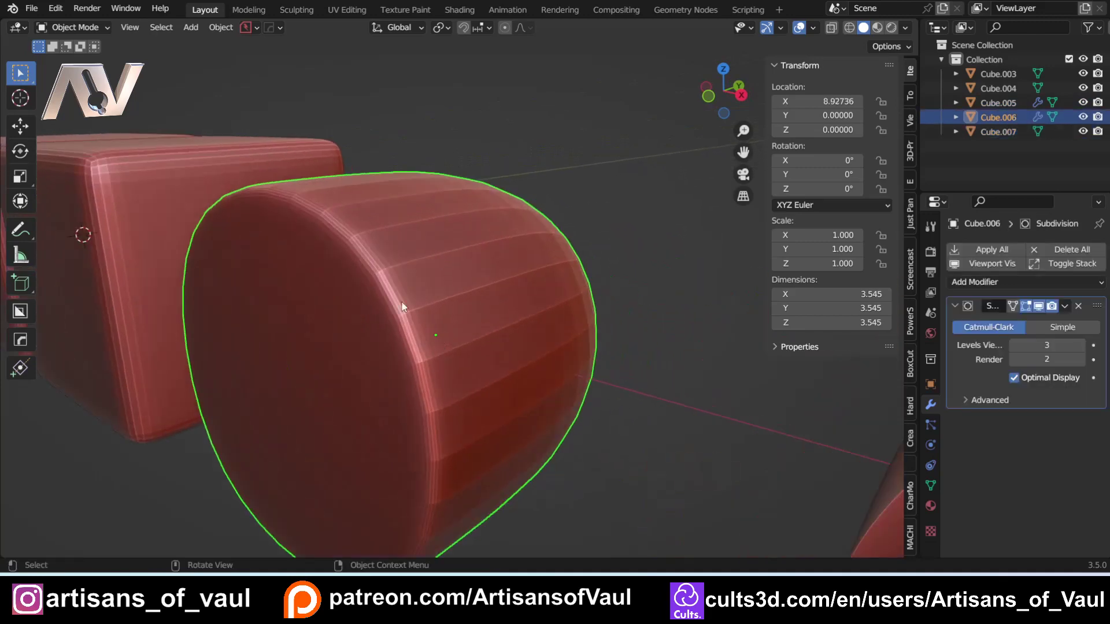
scroll(444, 490, "down", 2)
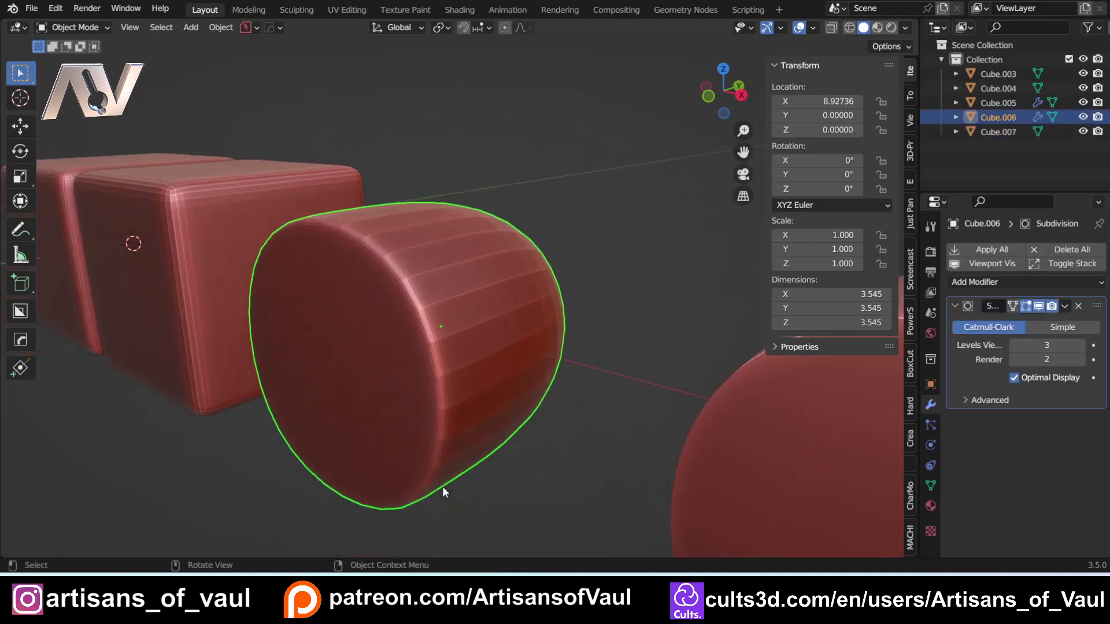
Step: Select the plain cube at the end of the row and give it a level 3 Subdivision modifier
scroll(478, 348, "down", 4)
middle_click_drag(479, 348, 139, 248, "shift")
left_click(499, 289)
middle_click_drag(434, 287, 426, 288)
key("ctrl+3")
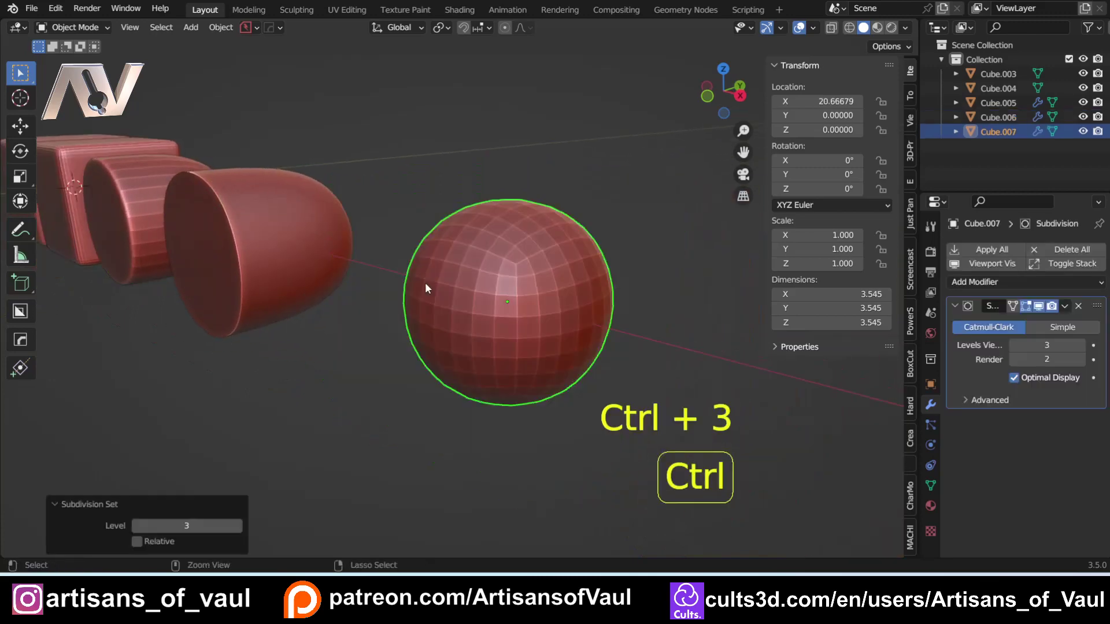
Step: In Edit Mode, select the four edges around the cube's front face and crease them with a factor of about 0.648
key("Tab")
left_click(549, 341)
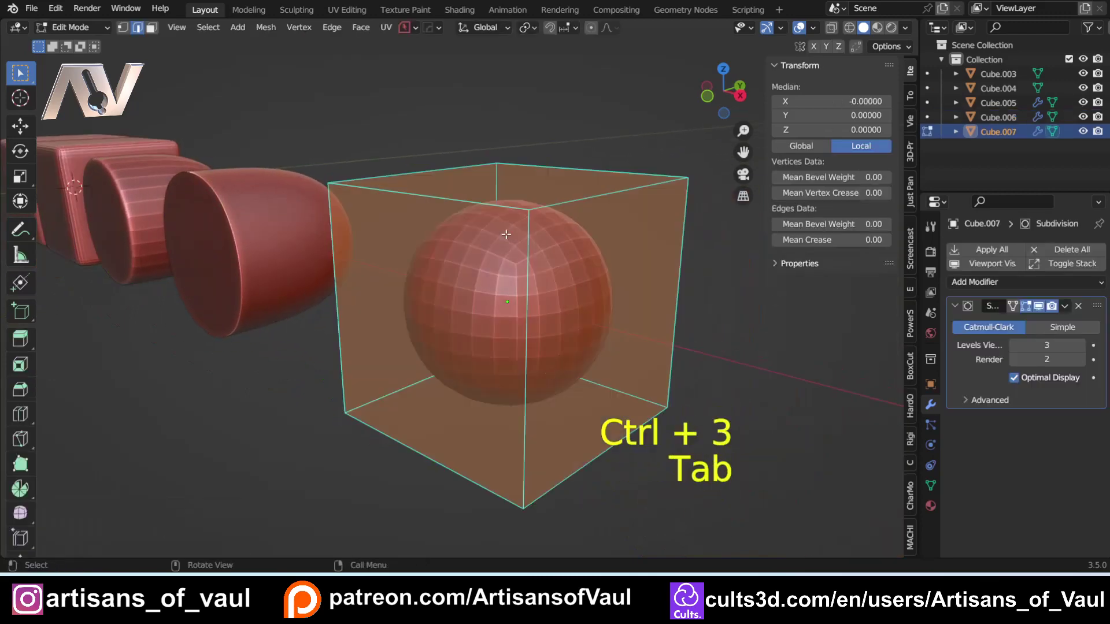
left_click(492, 205)
left_click(526, 292, "shift")
left_click(347, 352, "shift")
left_click(420, 451, "shift")
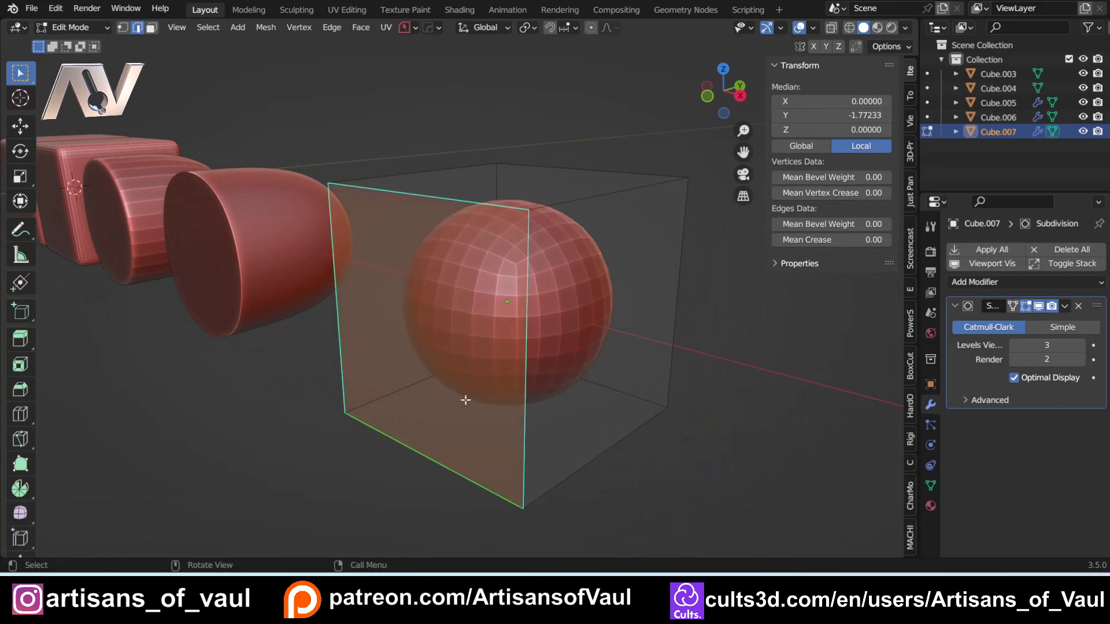
key("shift+e")
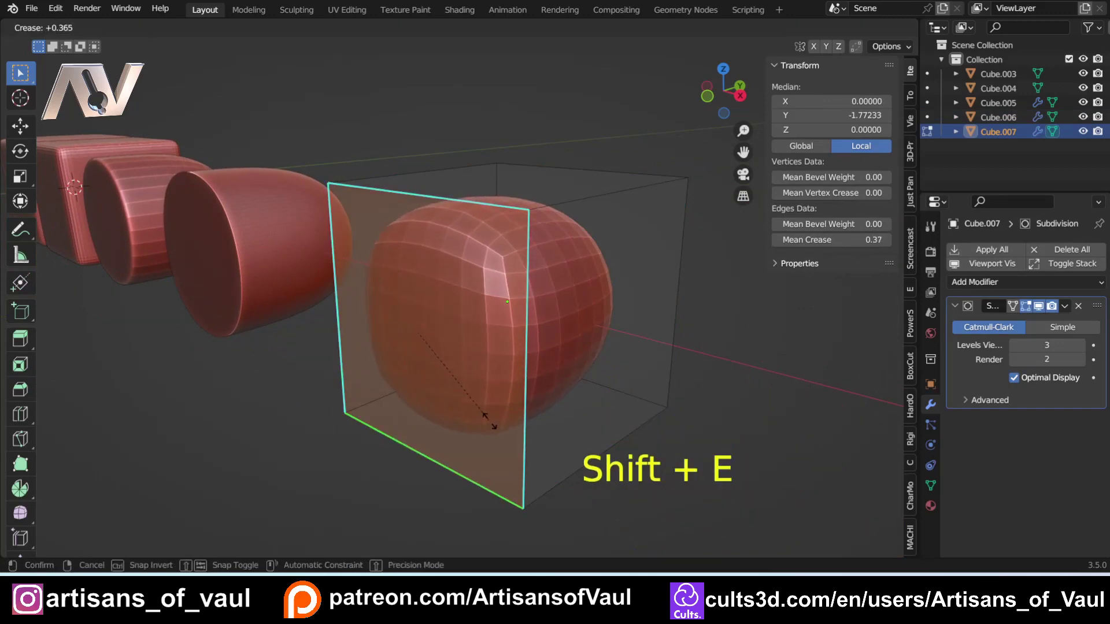
left_click(503, 446)
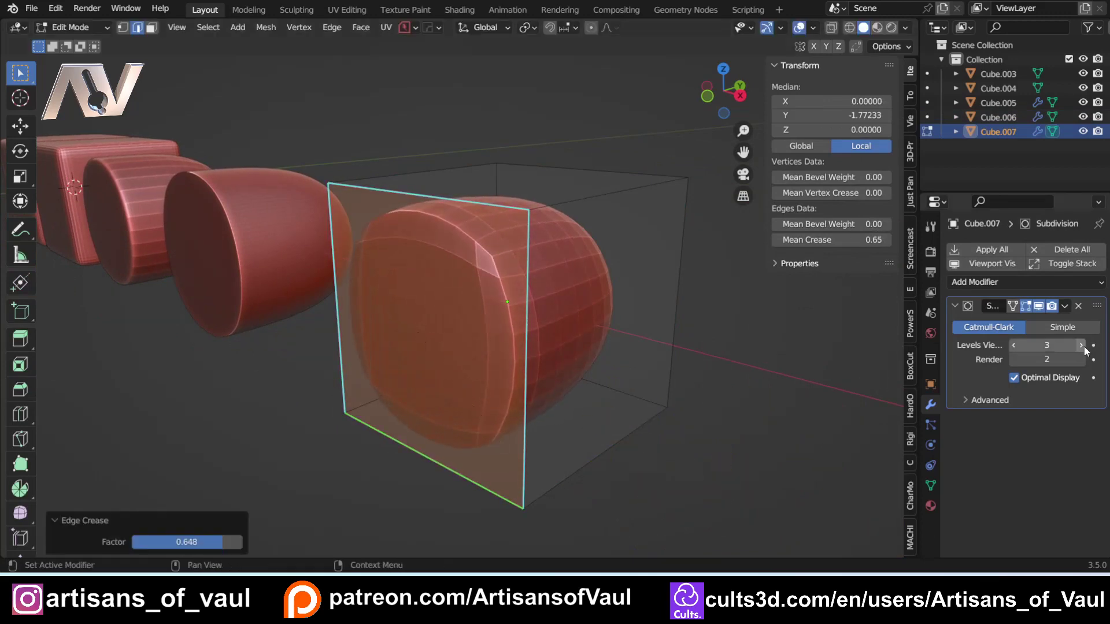
Step: Raise the partly creased cube's Subdivision viewport level to 5 and return to Object Mode
left_click(1082, 345)
left_click(1082, 345)
scroll(525, 276, "up", 1)
key("Tab")
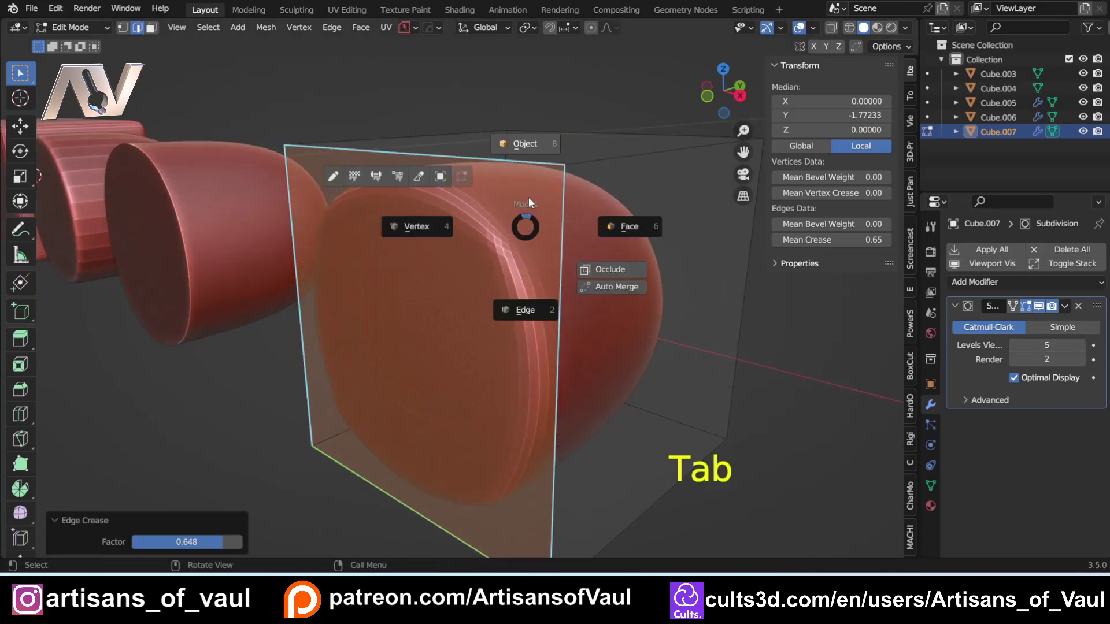
Step: Examine the shading and corners along the partly creased edge and compare them with the beveled cube's edge
scroll(512, 233, "up", 5)
middle_click_drag(595, 235, 489, 316)
middle_click_drag(549, 363, 475, 298)
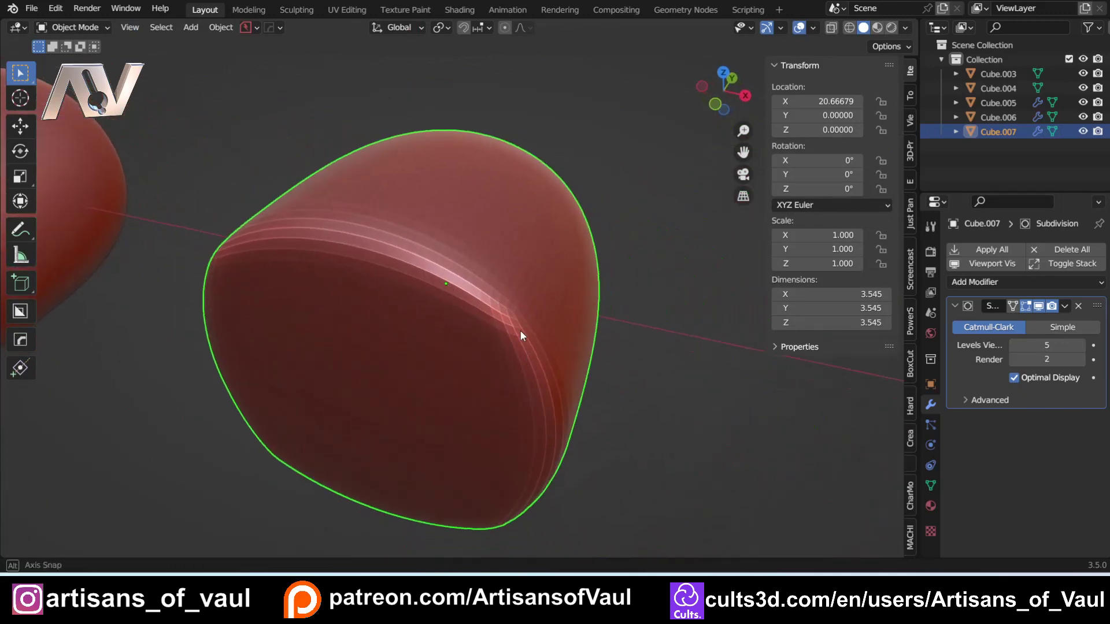
middle_click_drag(520, 330, 501, 307)
scroll(495, 310, "up", 2)
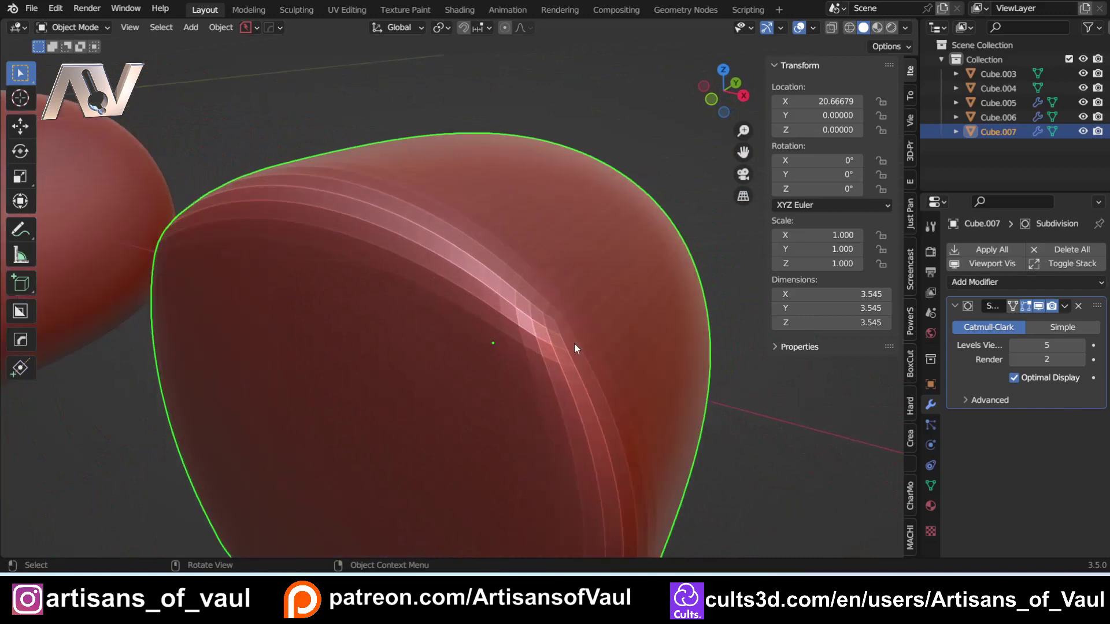
middle_click_drag(575, 346, 539, 356)
scroll(539, 356, "down", 1)
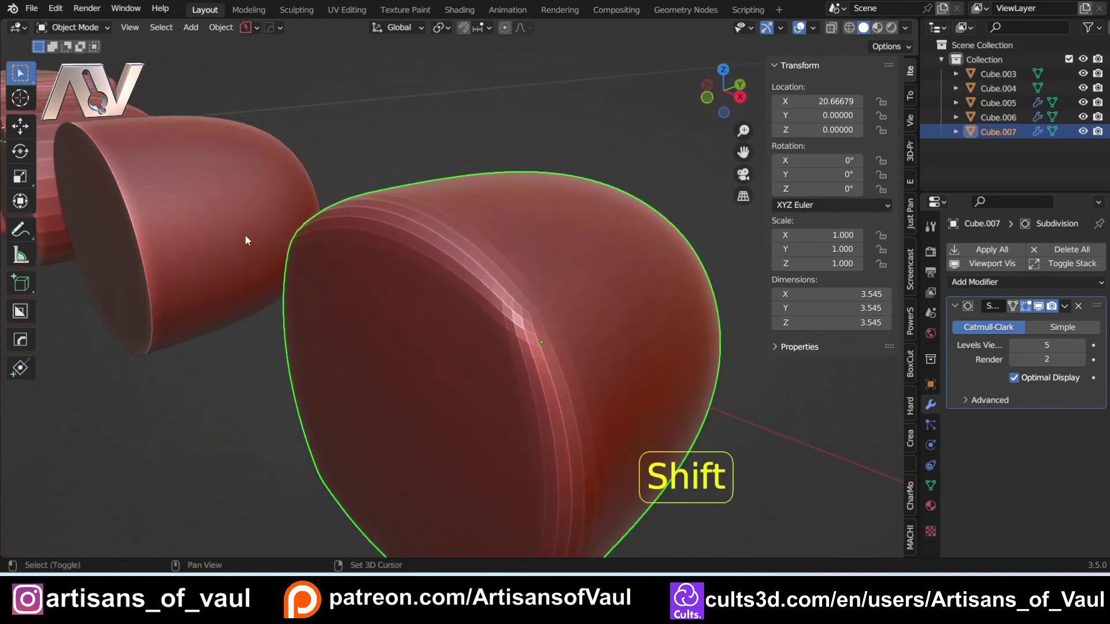
middle_click_drag(245, 241, 901, 501, "shift")
scroll(29, 503, "down", 2)
middle_click_drag(480, 419, 365, 352, "shift")
scroll(366, 351, "up", 5)
scroll(439, 300, "up", 4)
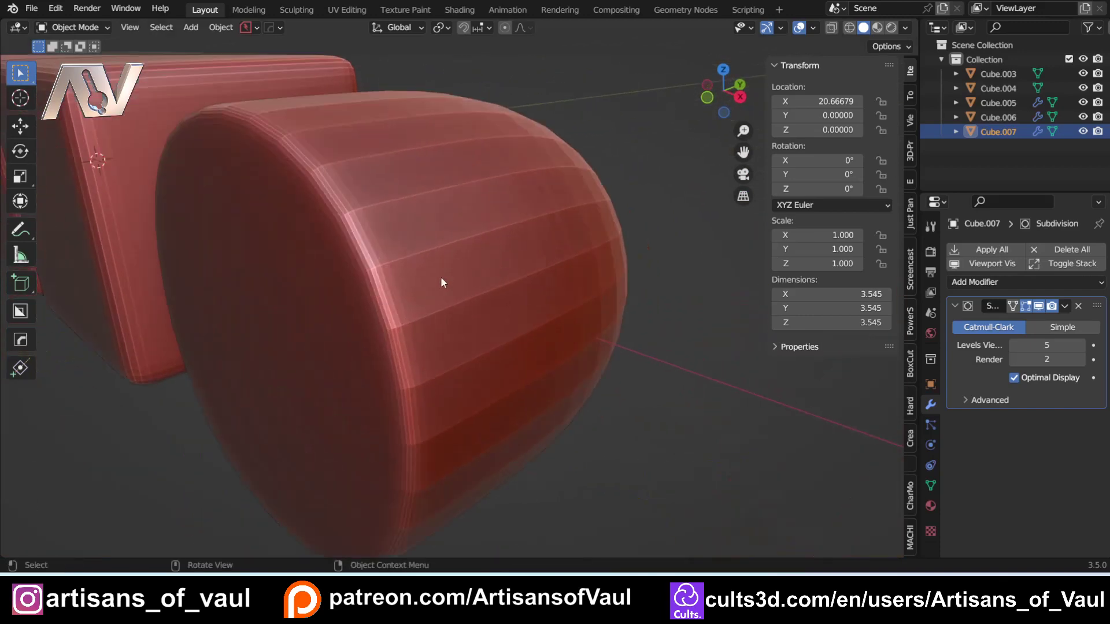
scroll(356, 279, "down", 2)
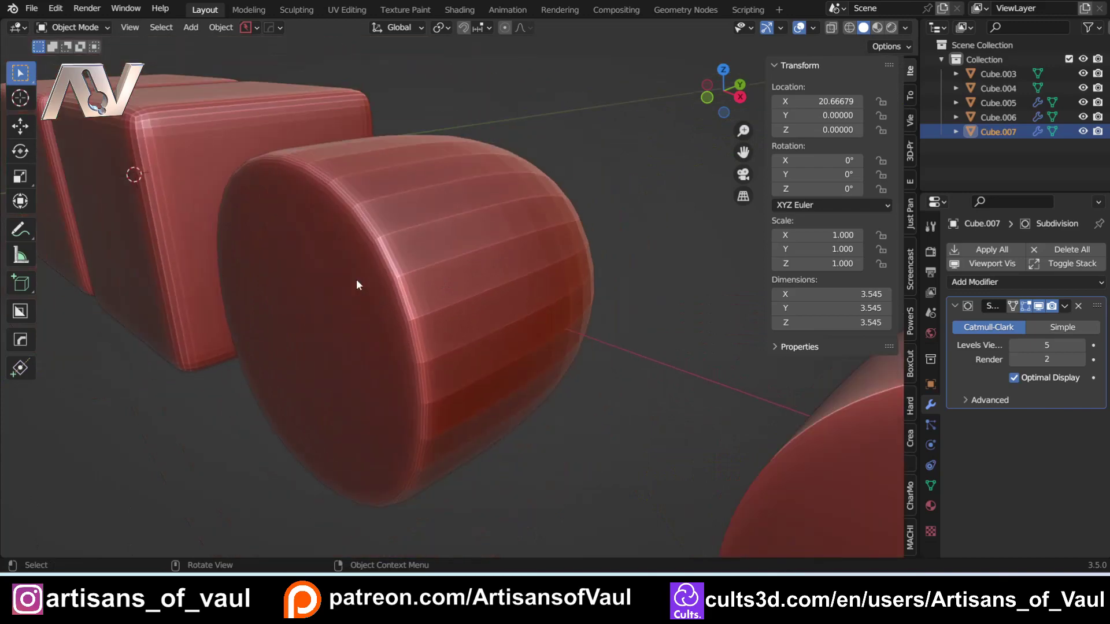
scroll(356, 279, "down", 6)
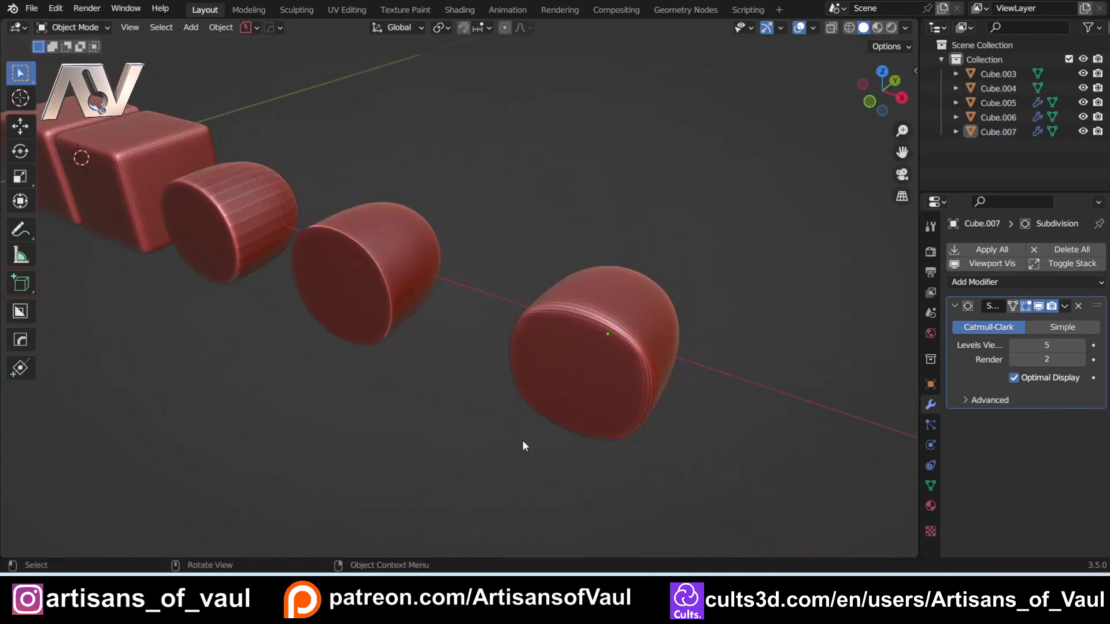
Step: Duplicate the partly creased cube about 5.6 units along X and rotate the copy about 89° around the global X axis
left_click(457, 320)
middle_click_drag(523, 445, 472, 320)
key("shift+d")
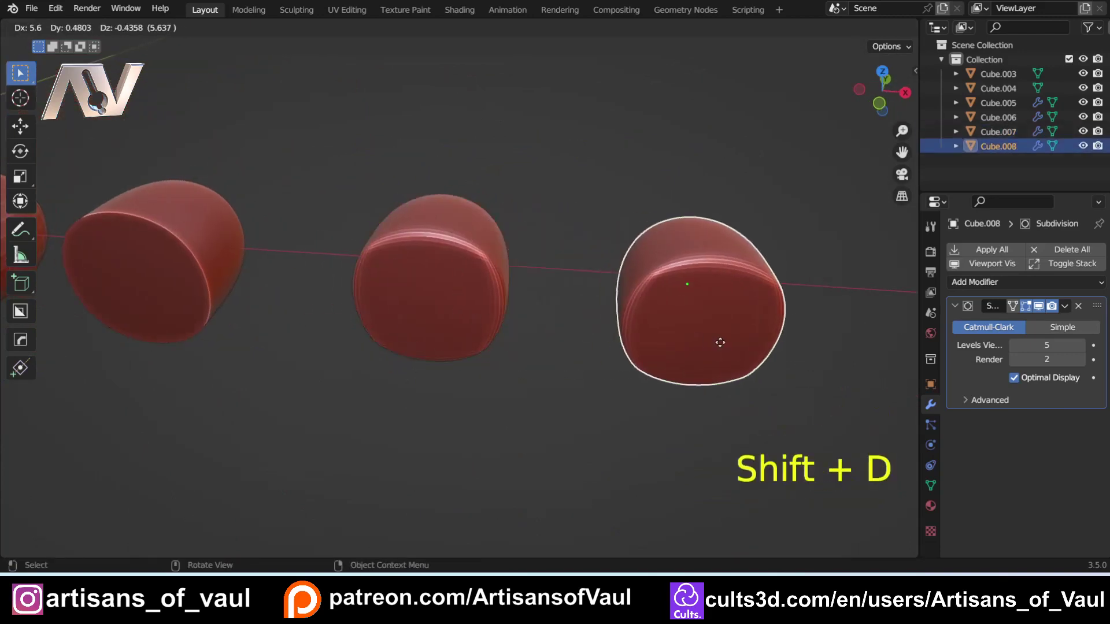
left_click(719, 342)
middle_click_drag(719, 342, 635, 331)
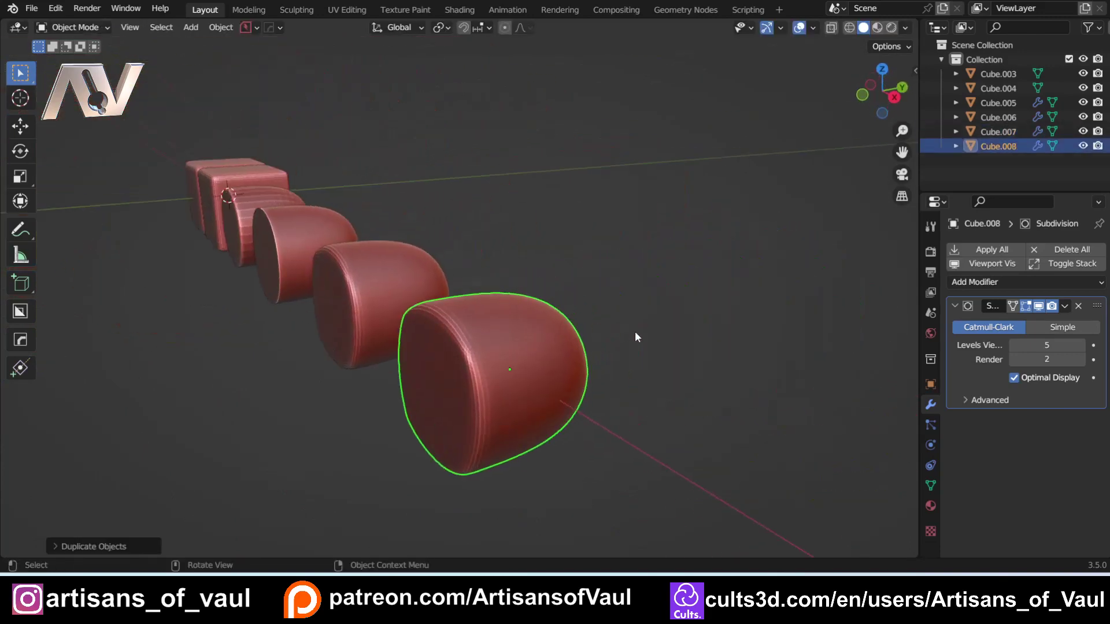
key("r")
key("x")
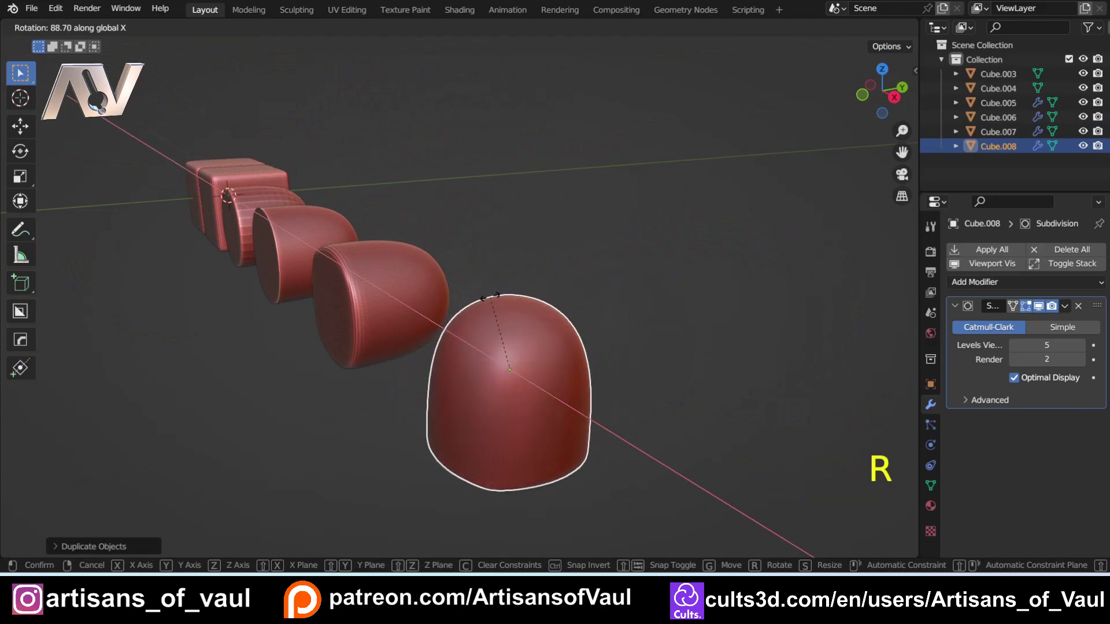
left_click(489, 297)
Step: In Edit Mode, select the rotated copy's four vertical edges and crease them
middle_click_drag(432, 371, 543, 358, "shift")
scroll(473, 369, "up", 2)
middle_click_drag(543, 358, 513, 321, "shift")
key("Tab")
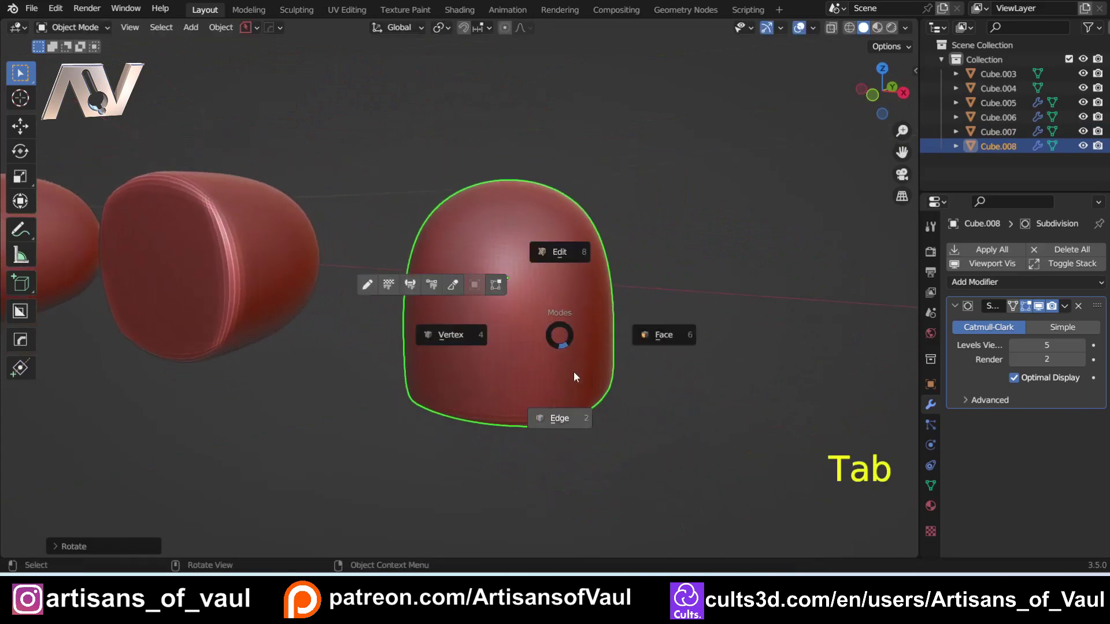
left_click(574, 371)
scroll(565, 297, "up", 1)
left_click(605, 285)
left_click(330, 261, "shift")
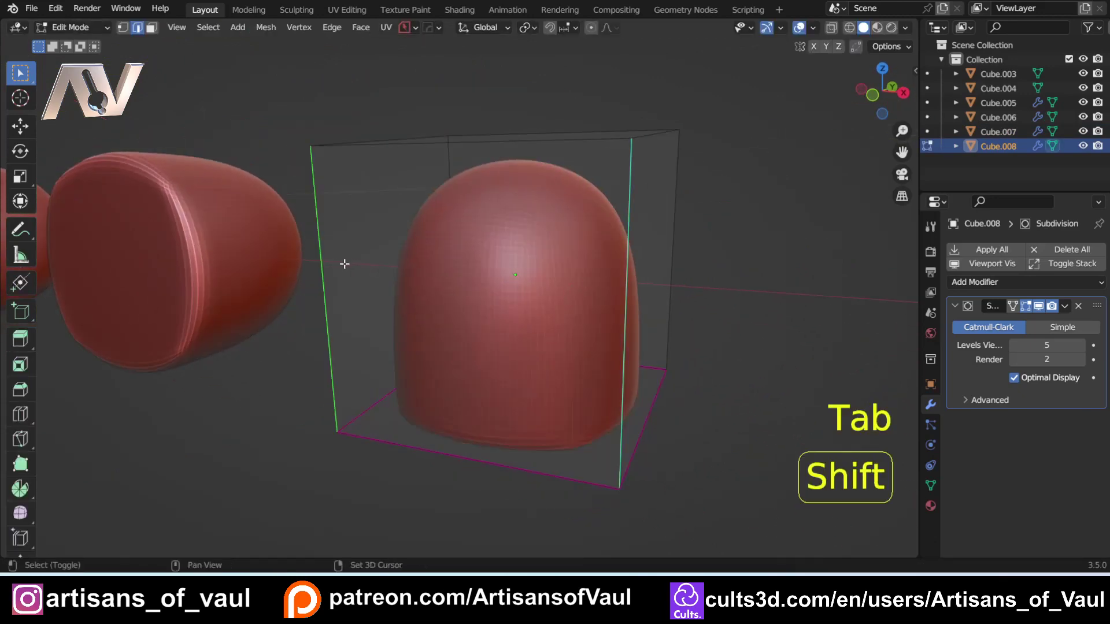
middle_click_drag(344, 264, 409, 235)
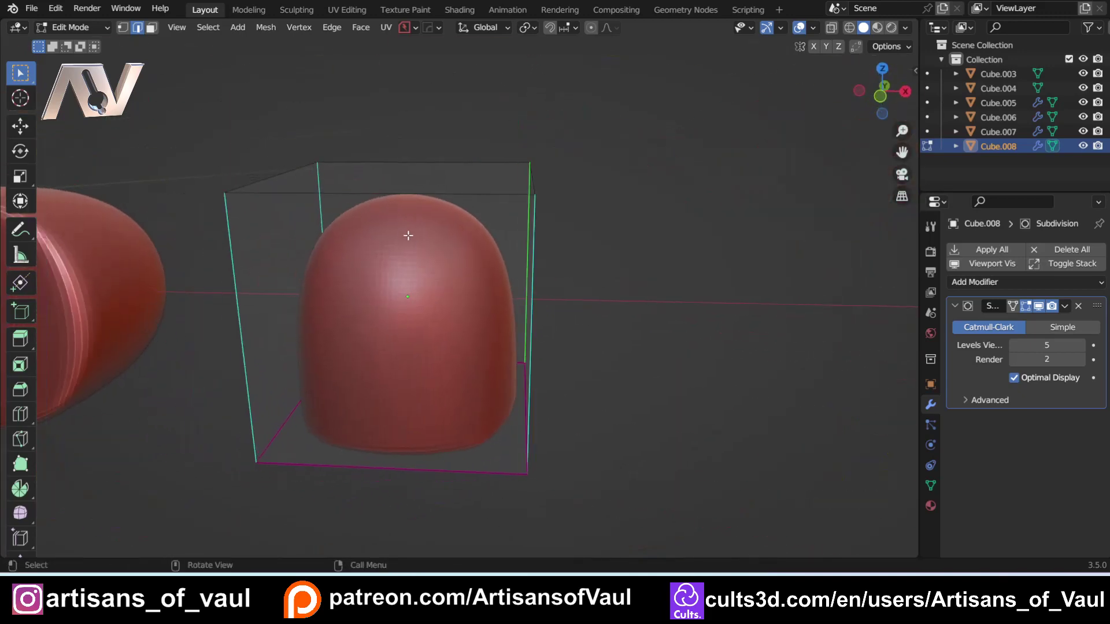
key("ctrl")
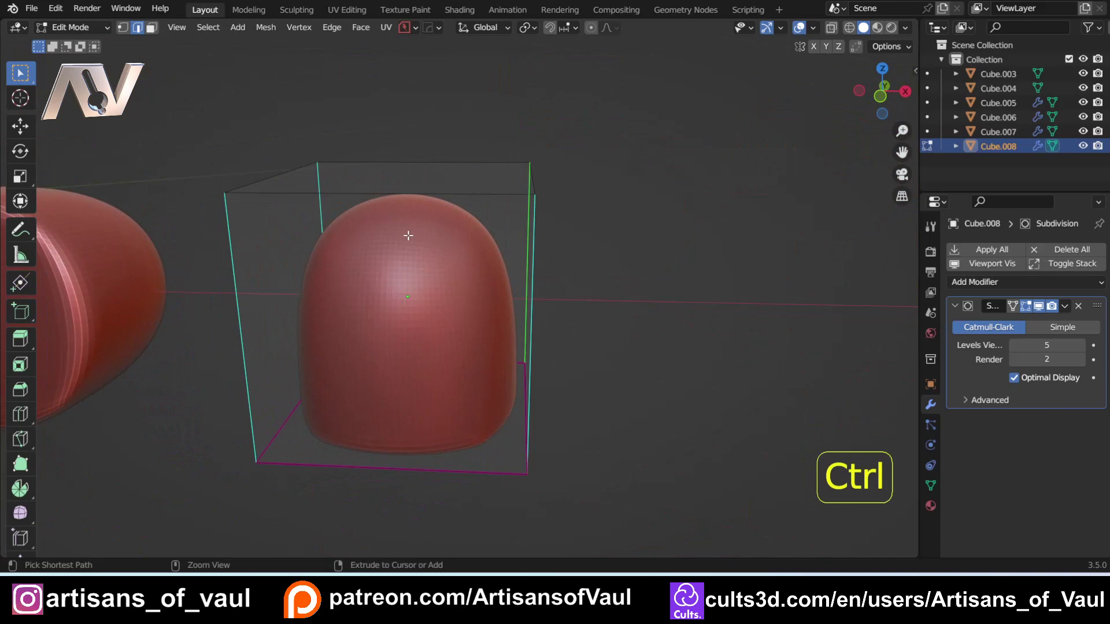
key("shift+e")
left_click(476, 140)
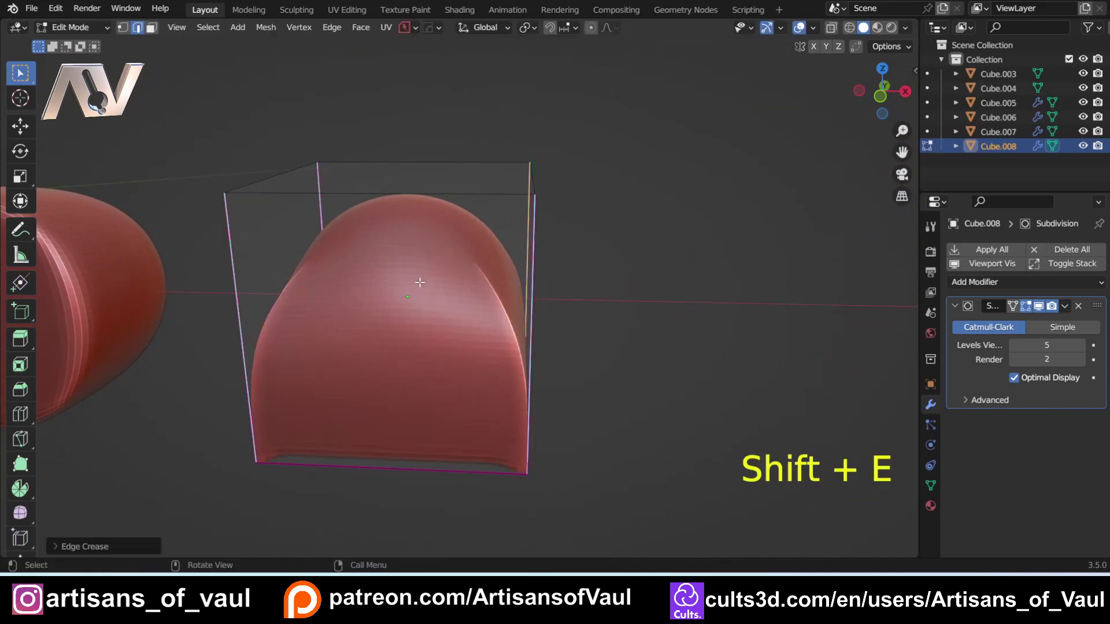
Step: Return to Object Mode and examine how the creased vertical edges run into the rounded top and the base
key("Tab")
left_click(428, 184)
scroll(515, 295, "up", 2)
middle_click_drag(514, 294, 532, 470)
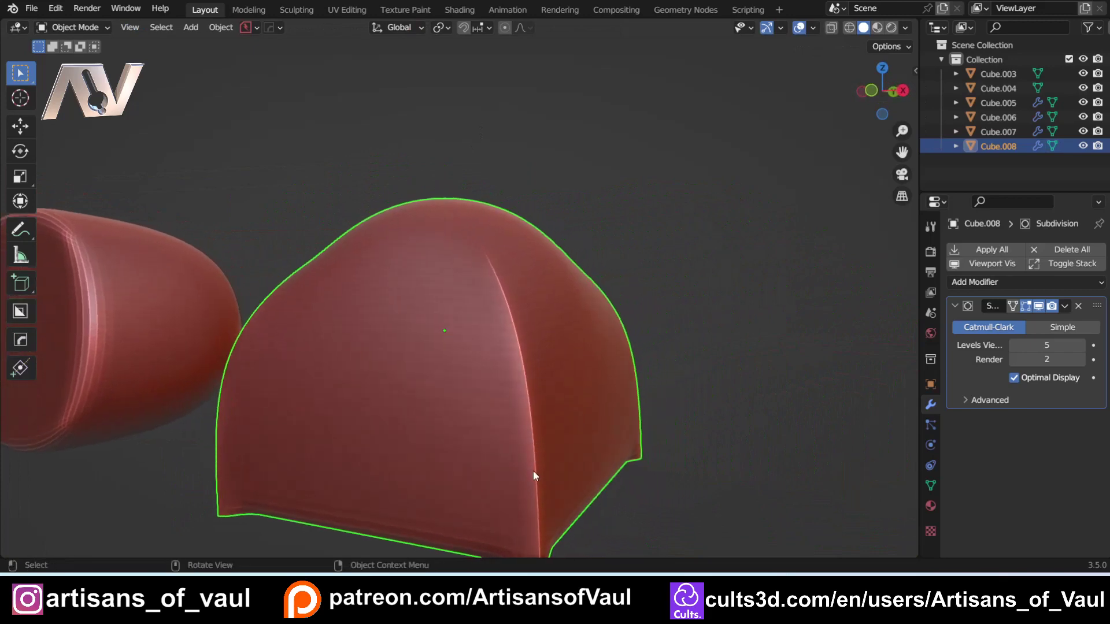
middle_click_drag(493, 356, 483, 432, "shift")
scroll(483, 433, "up", 2)
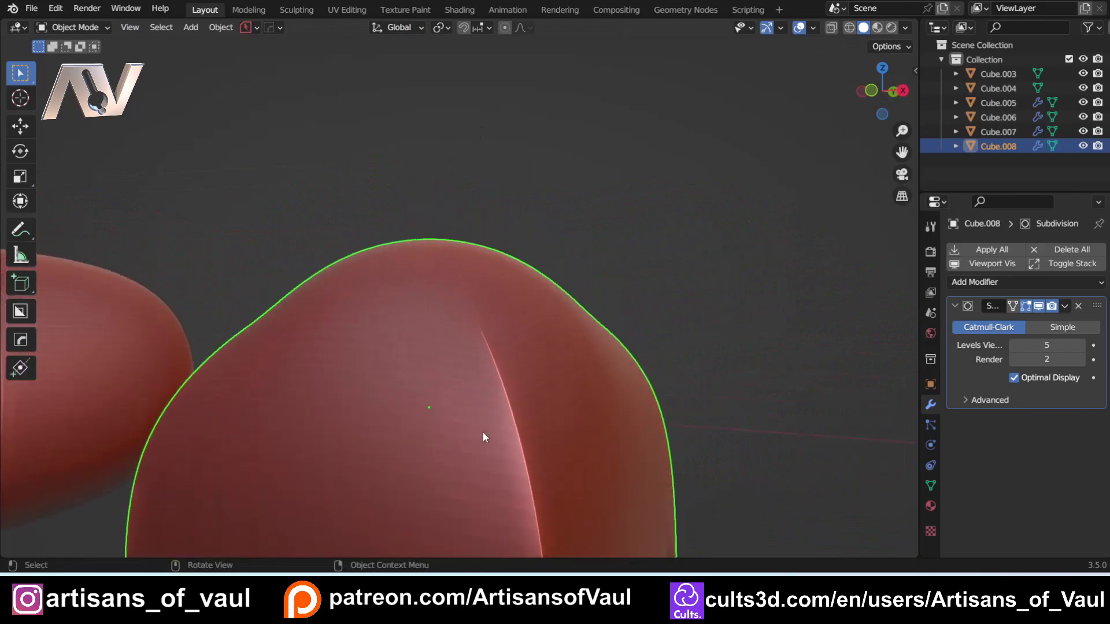
middle_click_drag(473, 332, 423, 289)
scroll(484, 346, "up", 1)
scroll(465, 312, "down", 2)
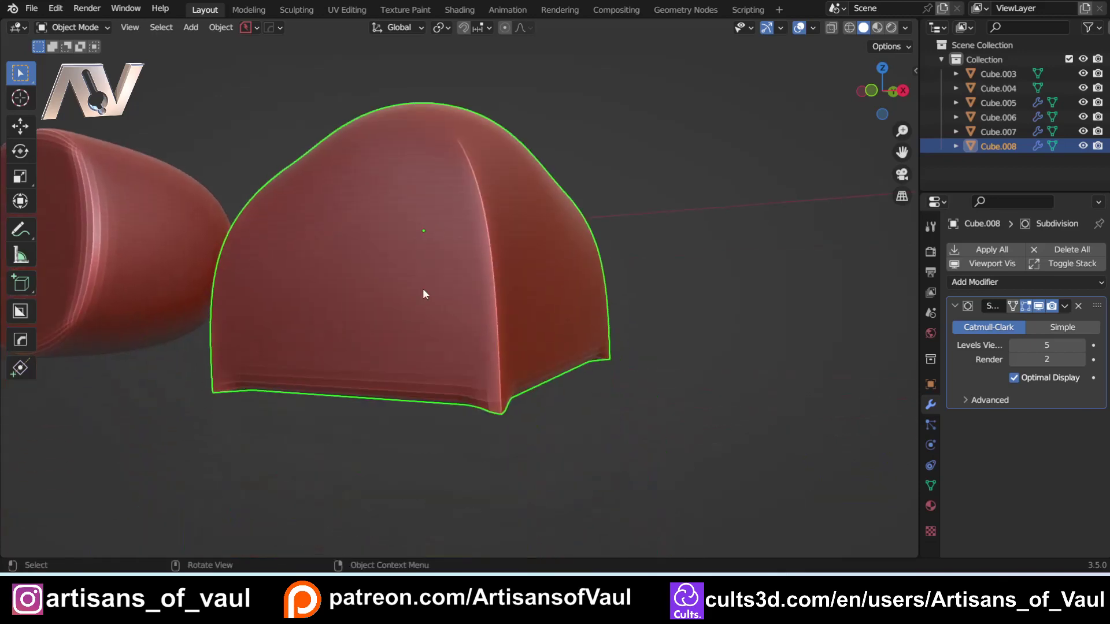
Step: In Edit Mode, select the four edges around the copy's bottom face and increase their crease until the base is sharp
key("Tab")
left_click(411, 409, "alt")
middle_click_drag(411, 408, 468, 377)
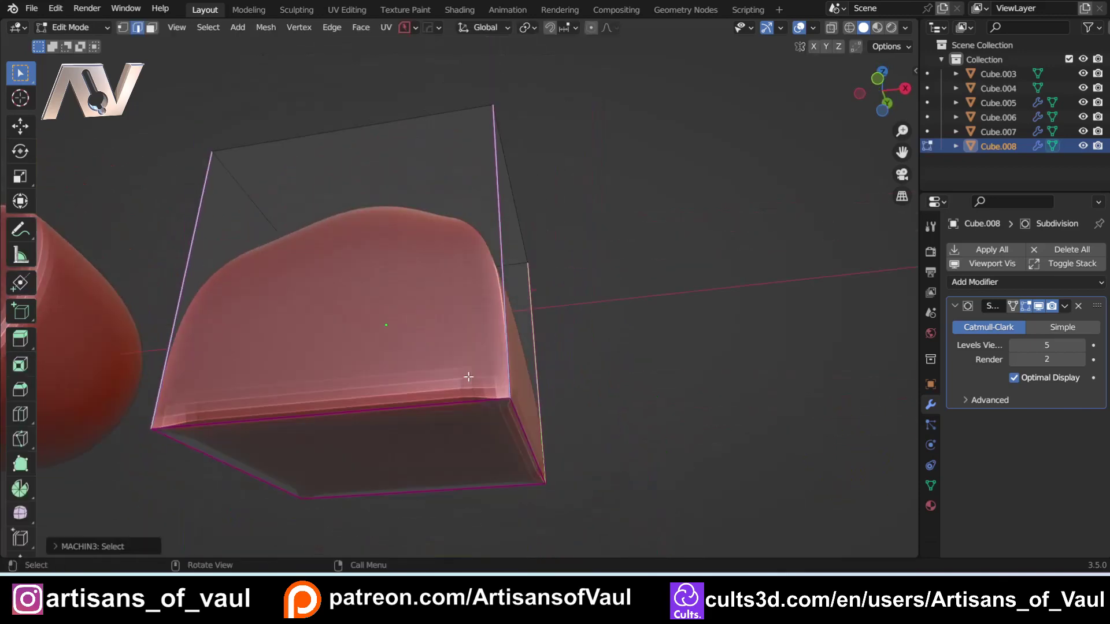
left_click(475, 402)
left_click(523, 432, "shift")
left_click(473, 486, "shift")
left_click(279, 486, "shift")
key("shift+e")
left_click(644, 374)
middle_click_drag(498, 214, 479, 300)
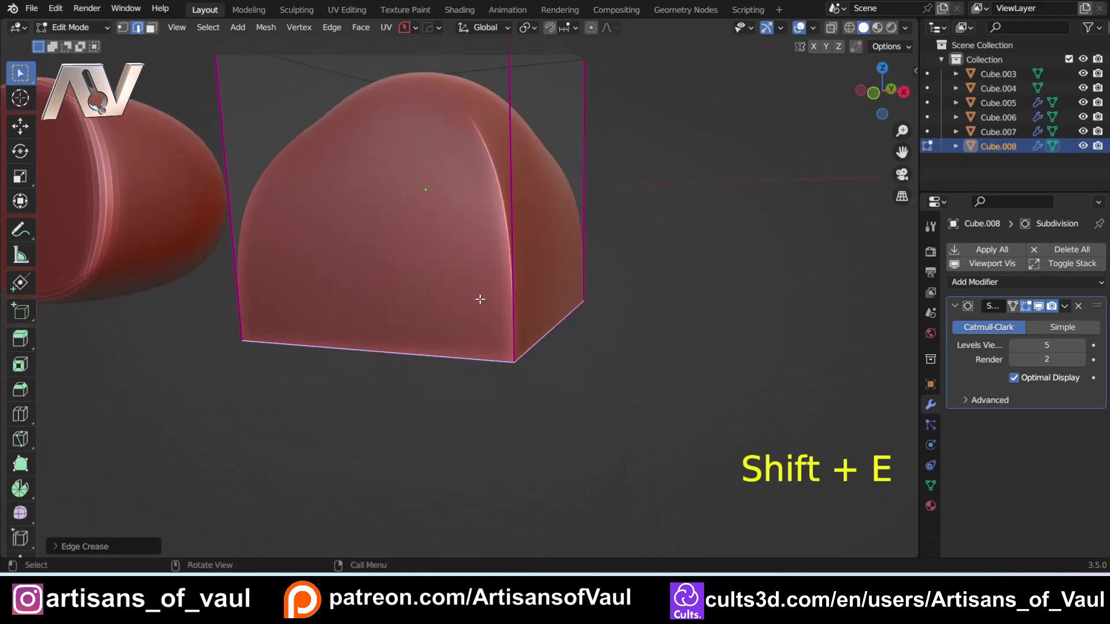
Step: Return to Object Mode and inspect the copy's sharp base and fading vertical creases beside the partly creased cube
key("Tab")
left_click(337, 119)
middle_click_drag(551, 269, 529, 385, "shift")
scroll(529, 385, "up", 1)
middle_click_drag(440, 348, 502, 471)
scroll(440, 262, "down", 3)
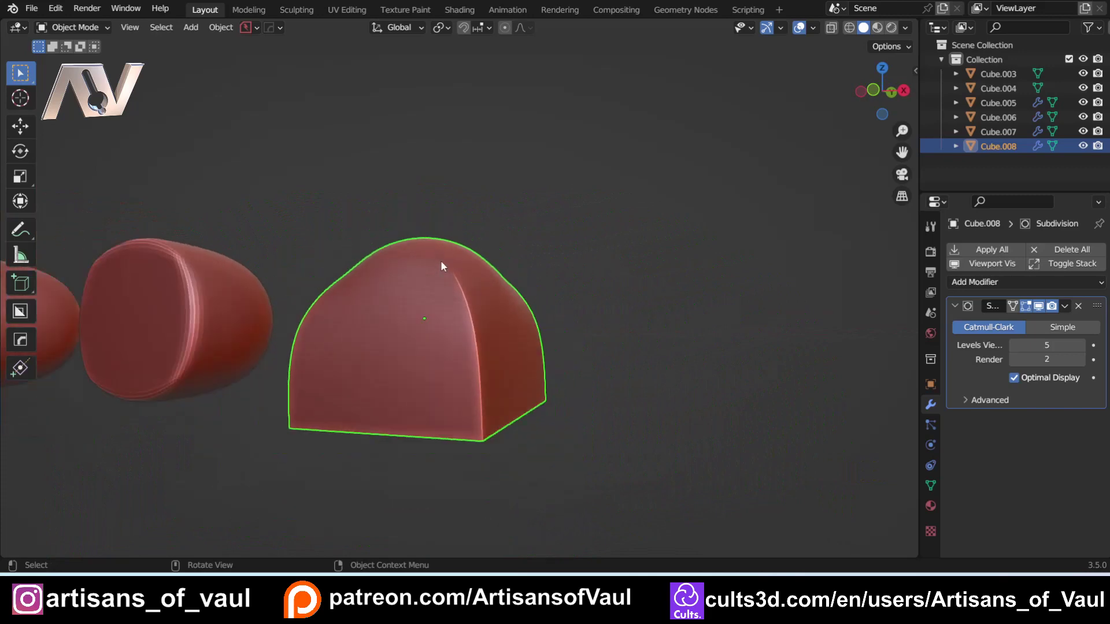
middle_click_drag(348, 290, 265, 297)
scroll(578, 379, "up", 2)
middle_click_drag(622, 396, 306, 356, "shift")
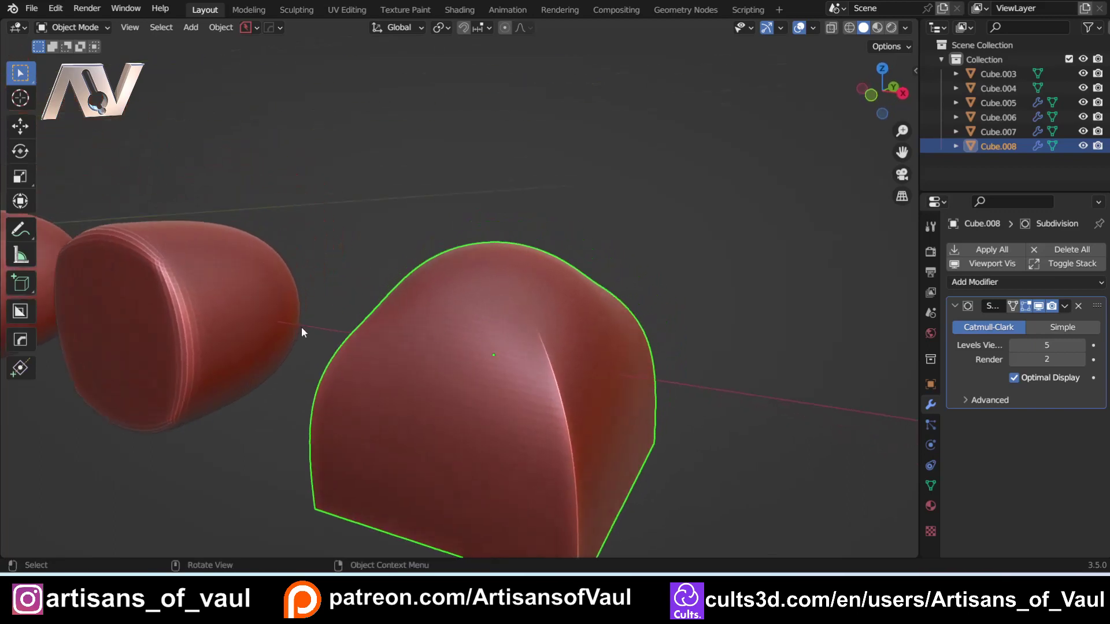
Step: In front view, move the next two rounded subdivided cubes side by side beneath the two sharp cubes
scroll(301, 328, "down", 2)
middle_click_drag(222, 286, 372, 342, "shift")
scroll(235, 309, "down", 3)
scroll(372, 342, "up", 4)
middle_click_drag(345, 290, 582, 322)
scroll(414, 331, "down", 5)
scroll(578, 345, "up", 3)
left_click(547, 345)
left_click(881, 90)
scroll(649, 313, "down", 4)
key("g")
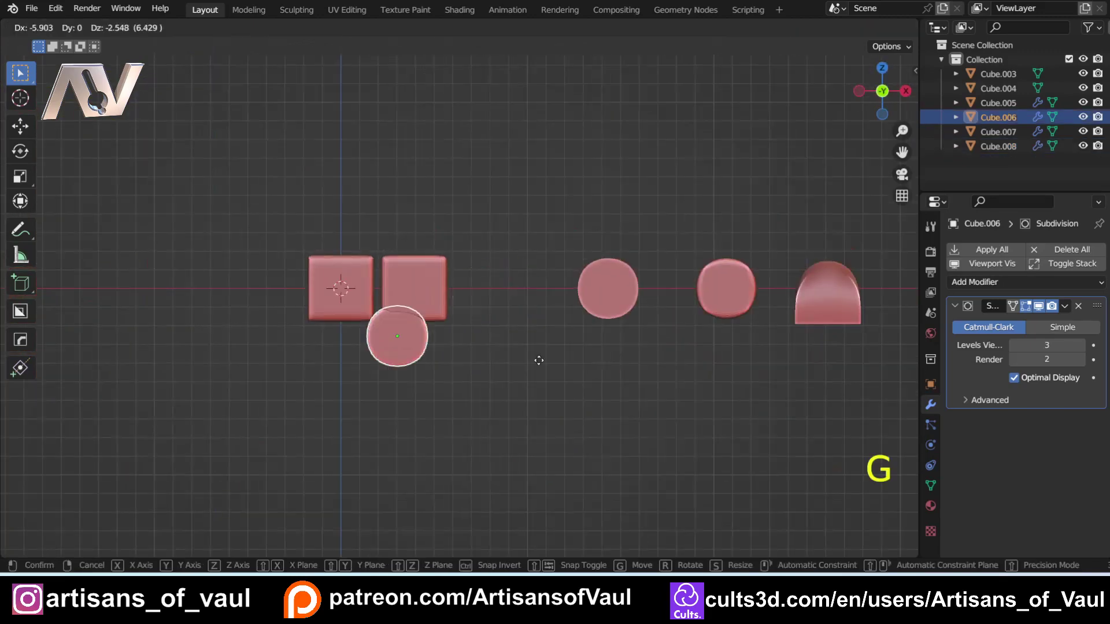
left_click(475, 388)
left_click(596, 289)
key("g")
left_click(407, 366)
Step: Stack the partly creased cube and the flat-based, vertically creased cube in a column below the second rounded cube
left_click(704, 296)
key("g")
left_click(402, 438)
key("g")
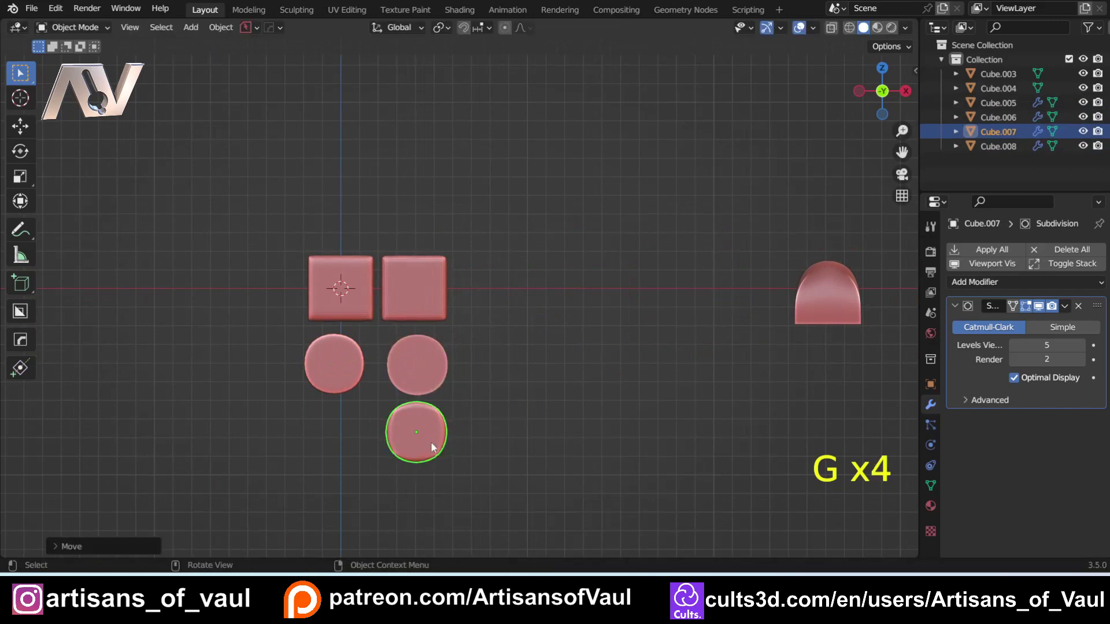
left_click(828, 292)
key("g")
left_click(431, 497)
Step: Select all six cubes, compare their meshes and creased edges in Edit Mode, and return to Object Mode
middle_click_drag(502, 283, 544, 297)
scroll(565, 239, "up", 2)
scroll(542, 303, "up", 1)
left_click(583, 328)
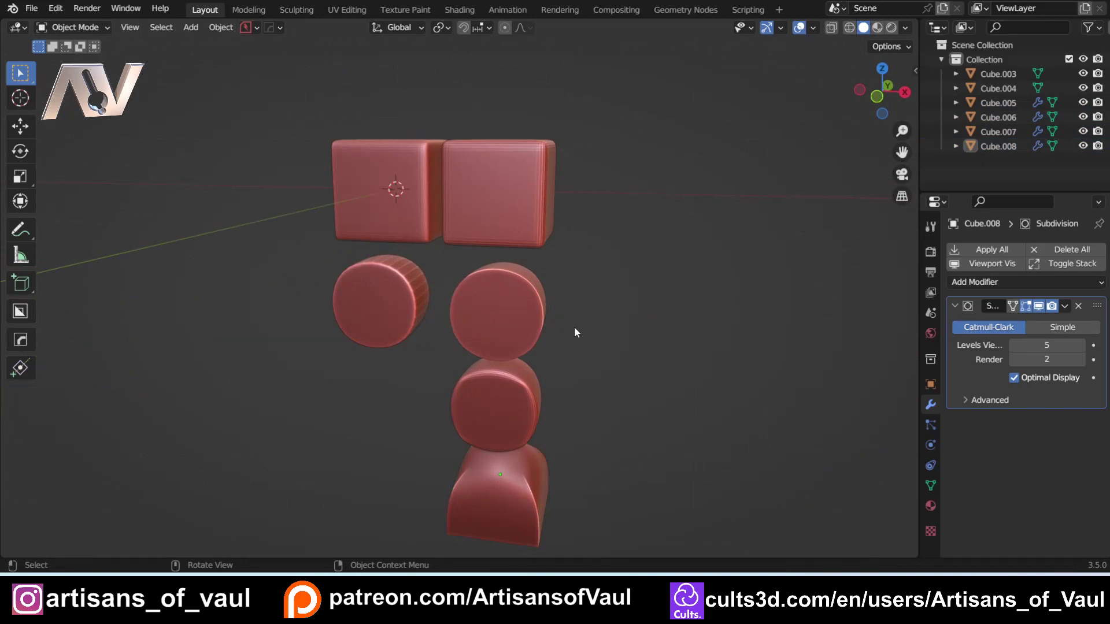
middle_click_drag(573, 329, 593, 329, "shift")
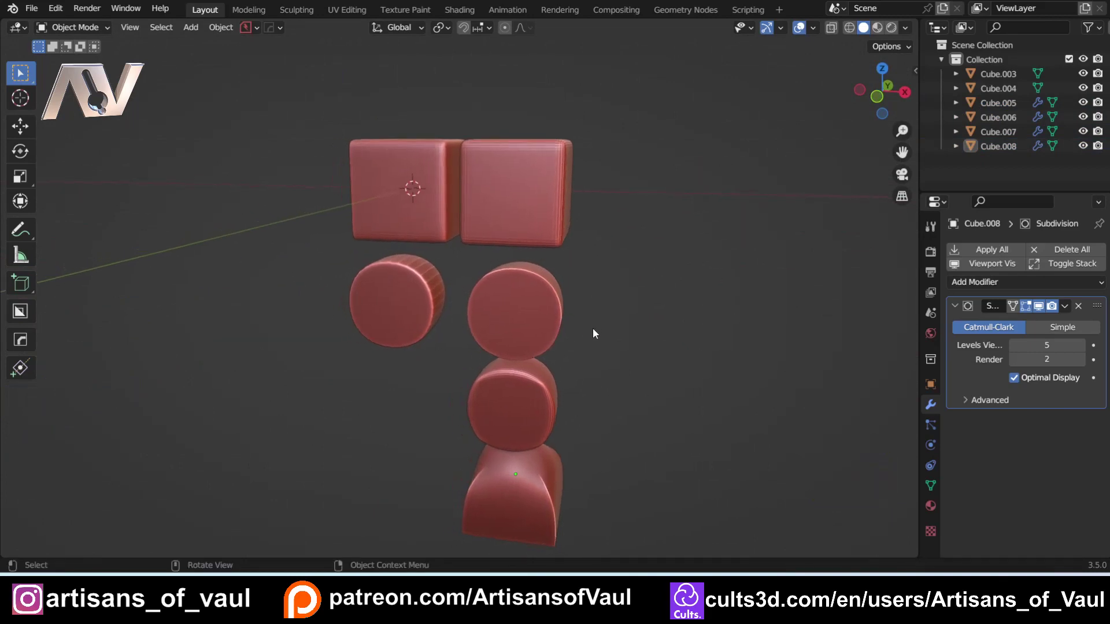
left_click_drag(300, 94, 618, 543)
key("Tab")
left_click(701, 387)
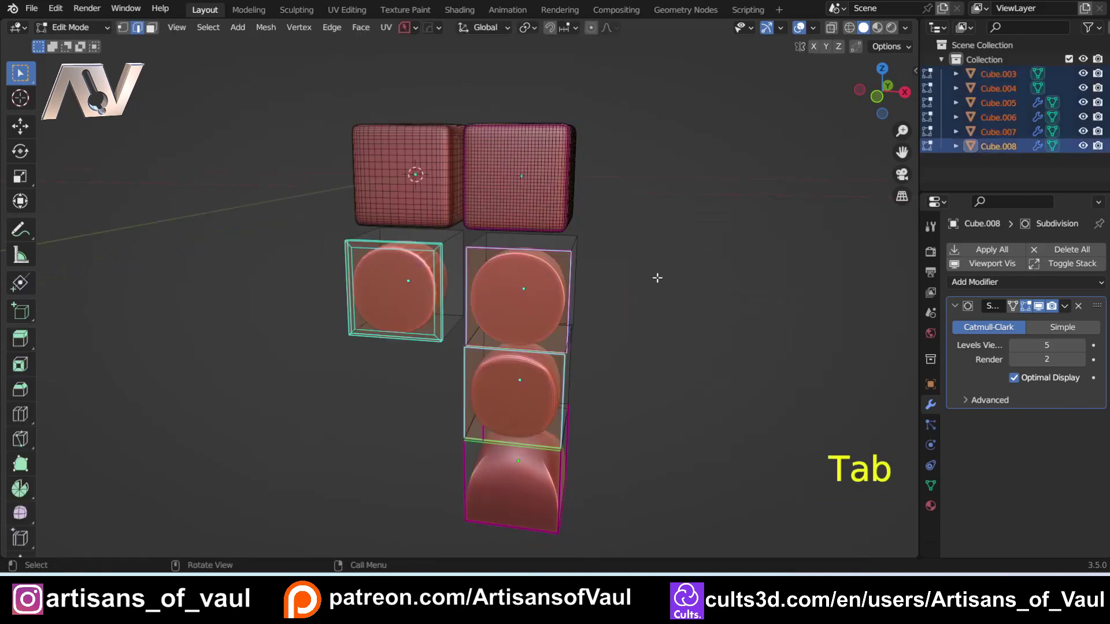
middle_click_drag(653, 261, 626, 270)
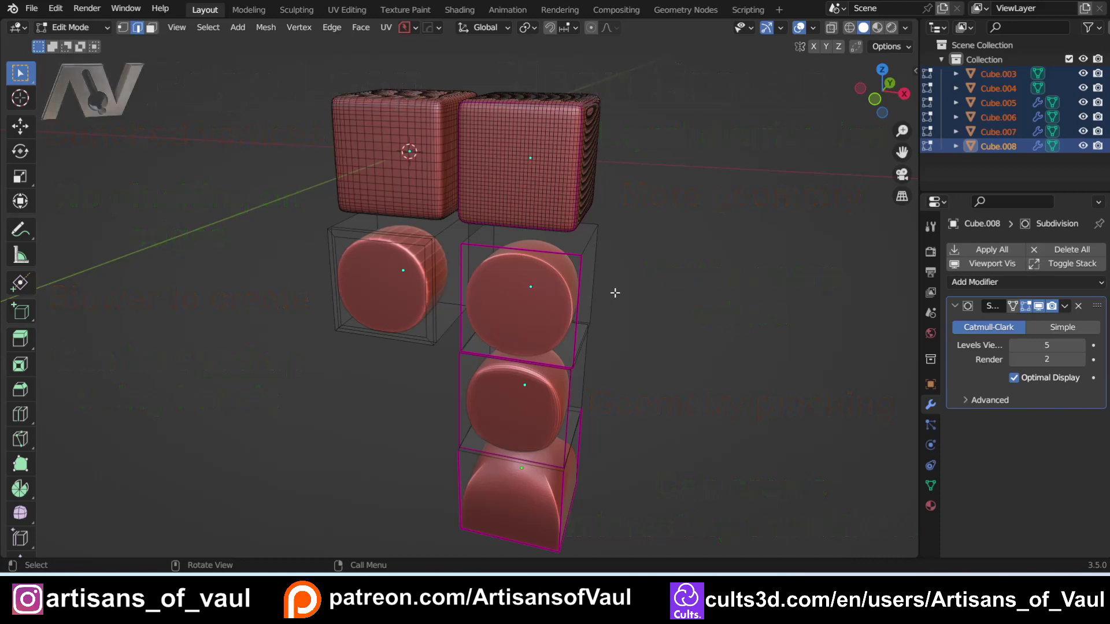
key("Tab")
Step: Add a new cube and place it along the red axis beside the second sharp cube
left_click(875, 99)
scroll(448, 258, "down", 2)
middle_click_drag(449, 258, 453, 275)
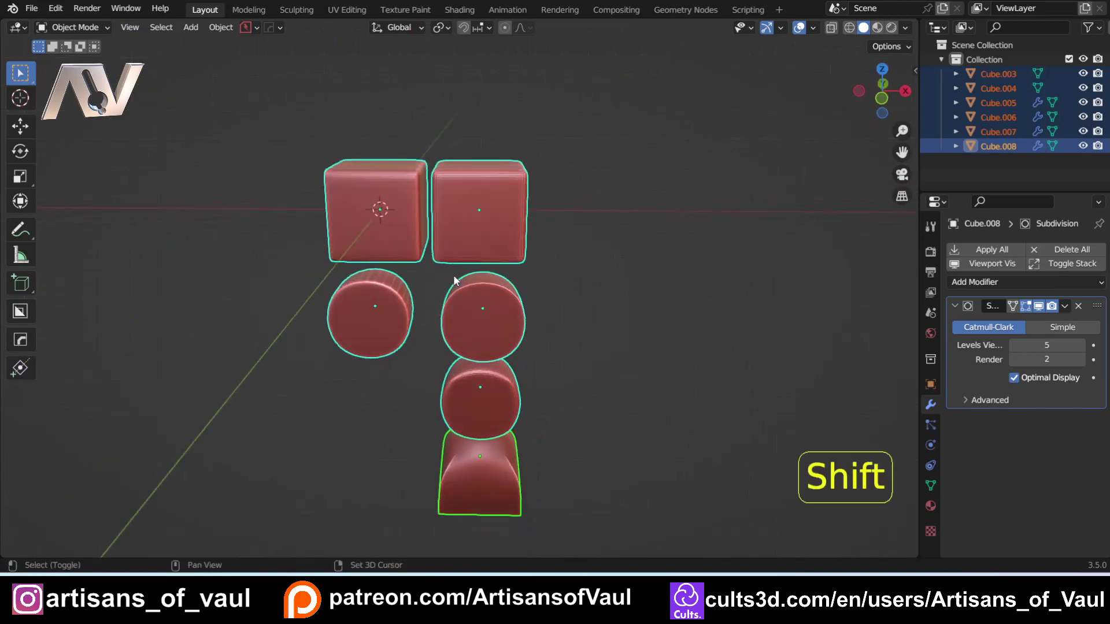
key("shift+a")
mouse_move(453, 276)
mouse_move(404, 264)
left_click(515, 293)
key("g")
left_click(753, 329)
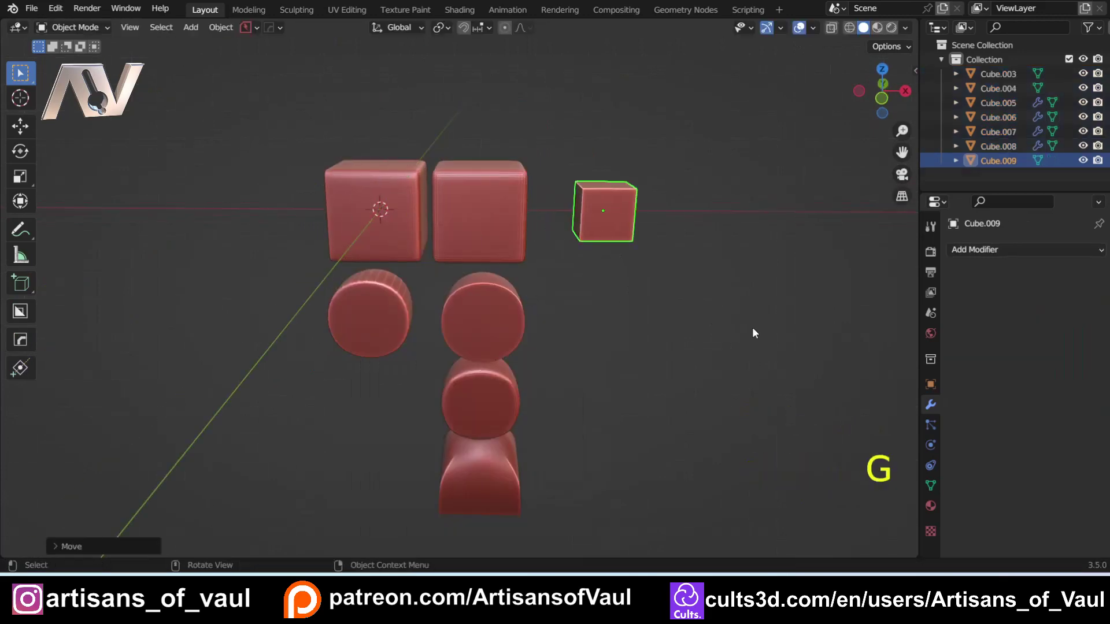
Step: Scale the new cube up to match the neighbouring cubes and apply its scale
key("s")
left_click(55, 398)
key("ctrl+a")
left_click(691, 337)
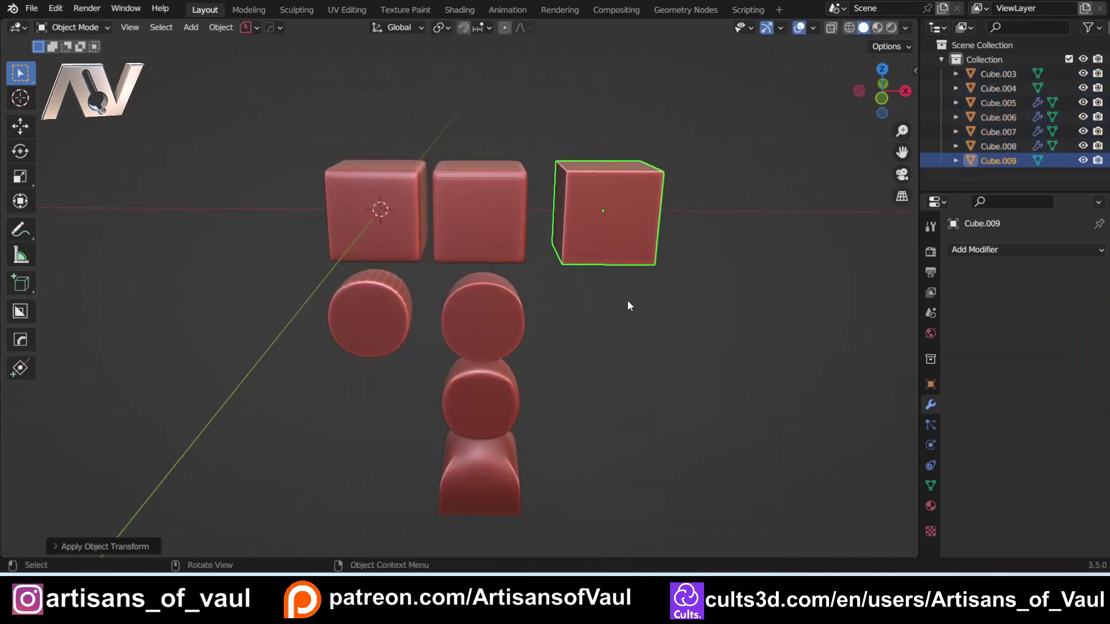
Step: In Edit Mode, bevel all edges of the new cube with seven segments and a width of 0.338
middle_click_drag(628, 301, 590, 300)
scroll(500, 356, "up", 3)
key("Tab")
key("ctrl+b")
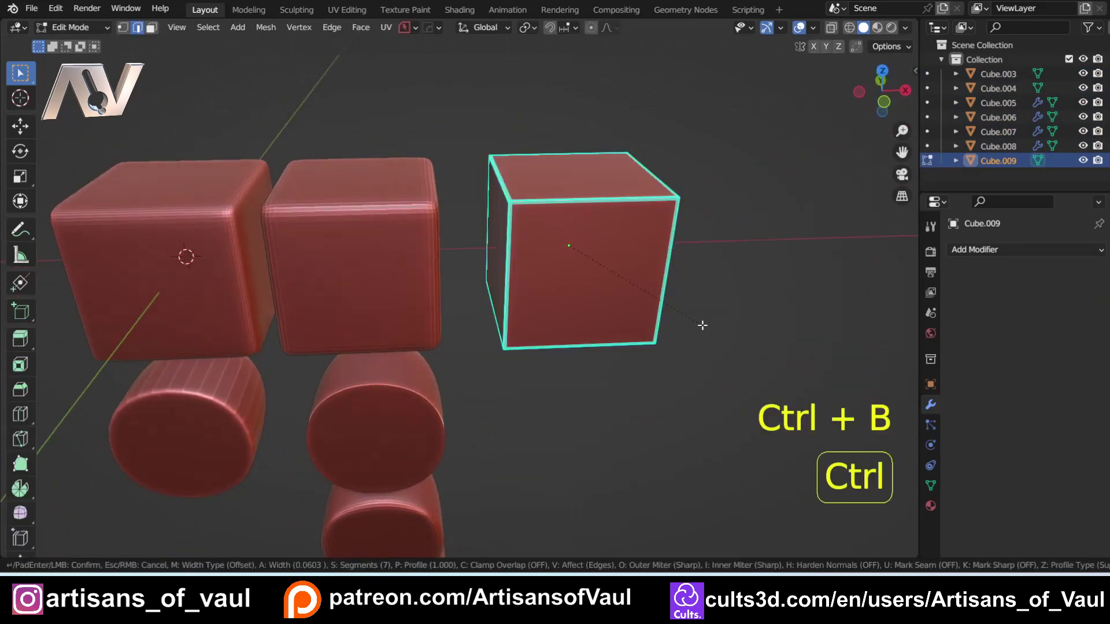
left_click(714, 325)
Step: Set the bevel's shape to 0.5 and return to Object Mode
left_click(85, 547)
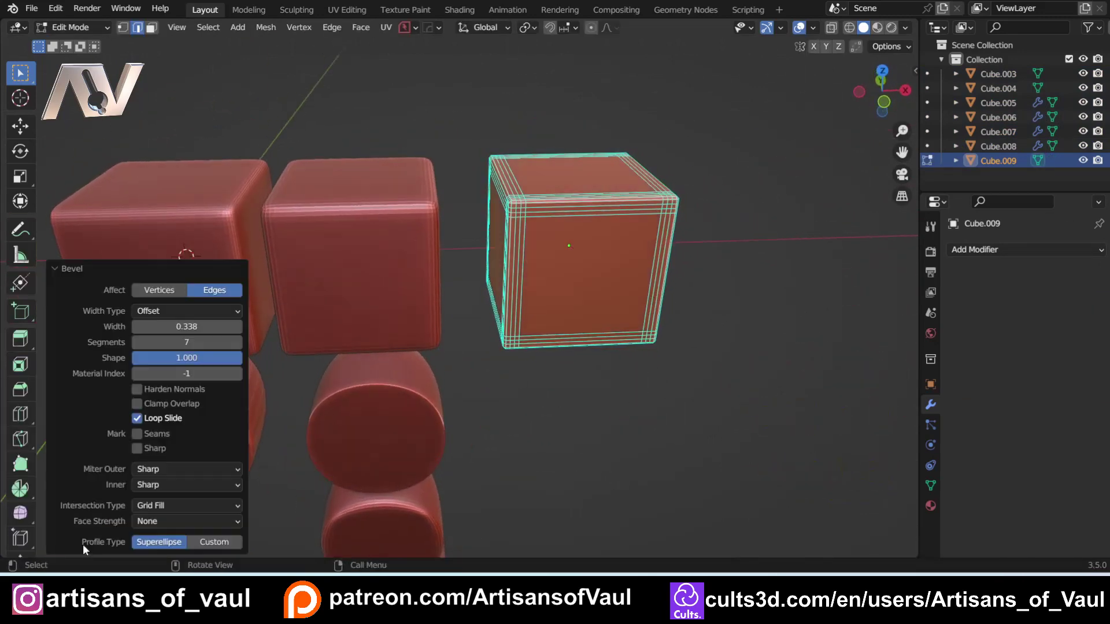
left_click(210, 357)
type("0.")
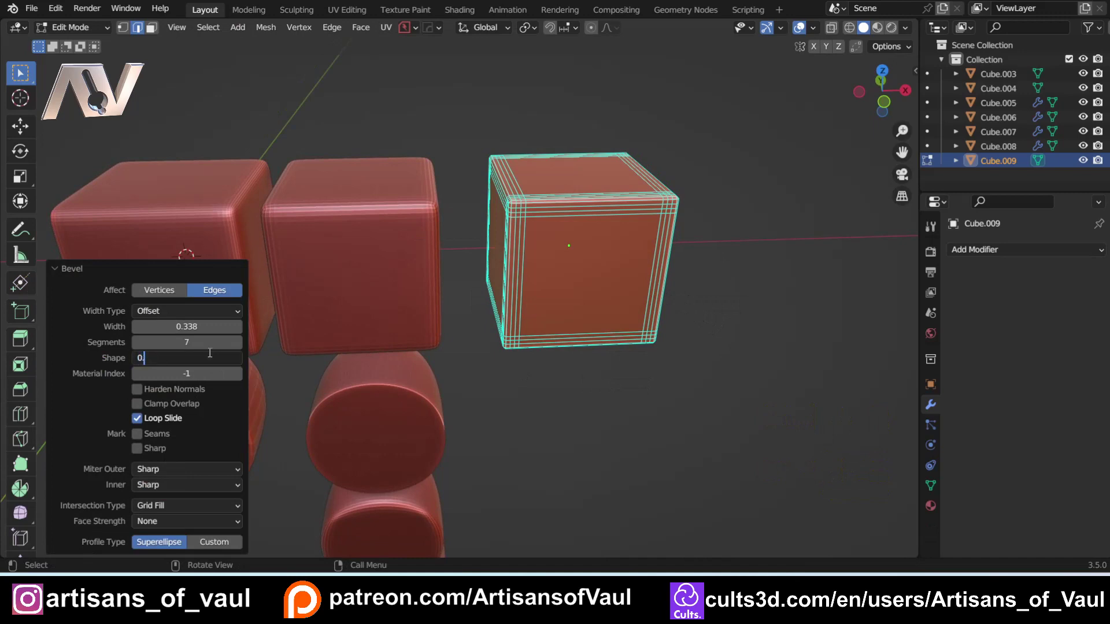
type("5")
key("Return")
key("Tab")
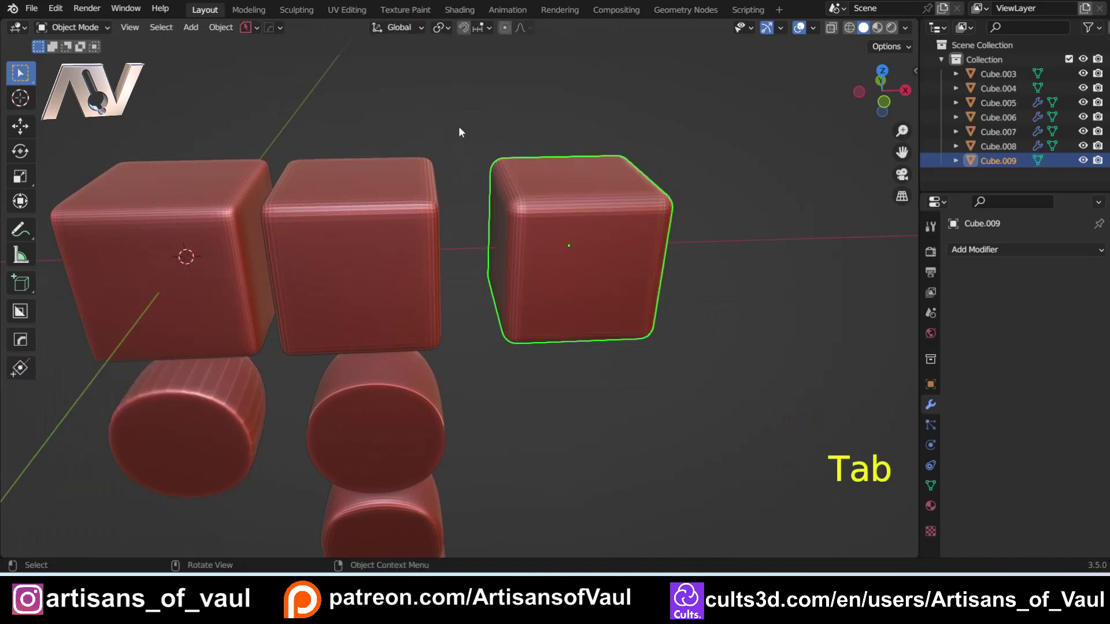
Step: Examine the bevelled cube's rounded edges and corner up close, beside the subdivided cubes
middle_click_drag(550, 319, 240, 214)
scroll(594, 233, "up", 6)
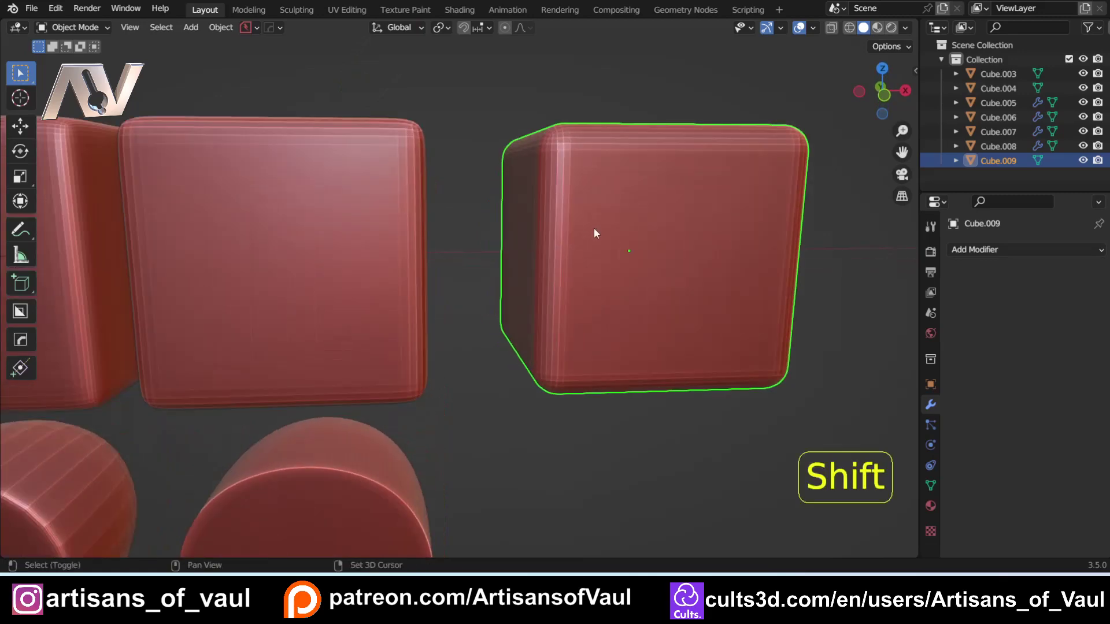
middle_click_drag(594, 233, 407, 352, "shift")
middle_click_drag(337, 280, 396, 280)
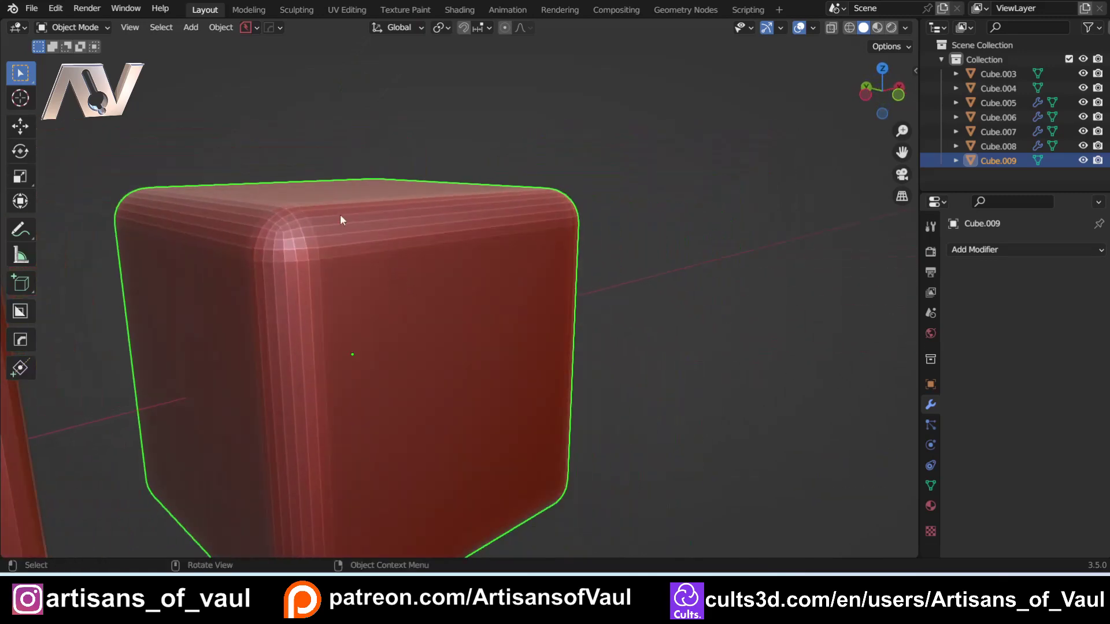
scroll(397, 252, "down", 4)
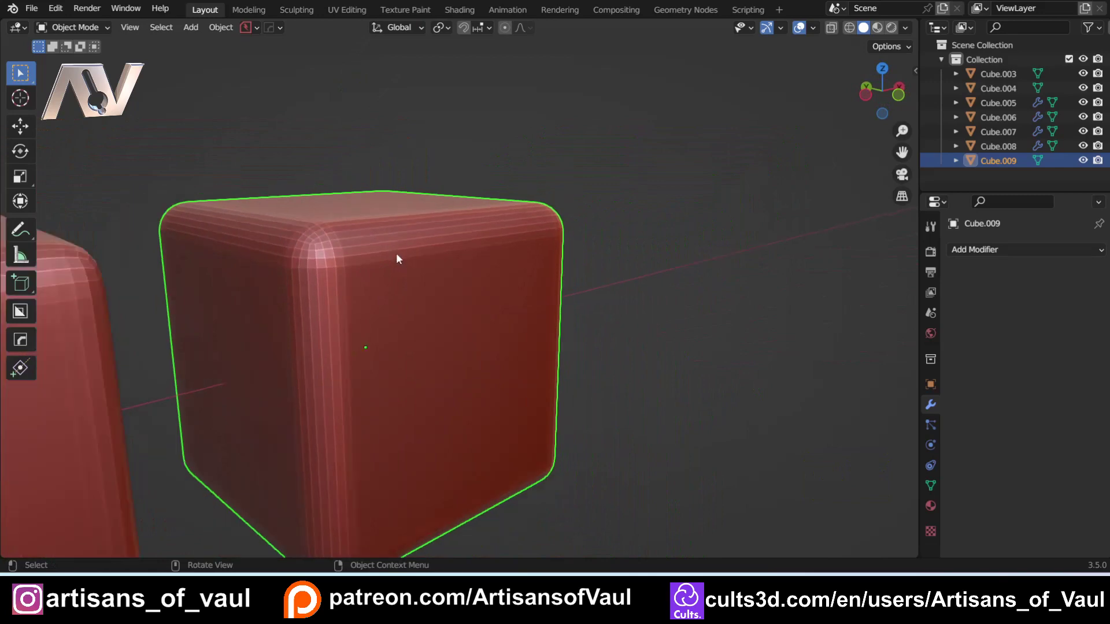
middle_click_drag(404, 301, 489, 295)
scroll(471, 283, "down", 3)
Step: Add another cube and place it in the same row, on the far side of the bevelled cube
key("shift+a")
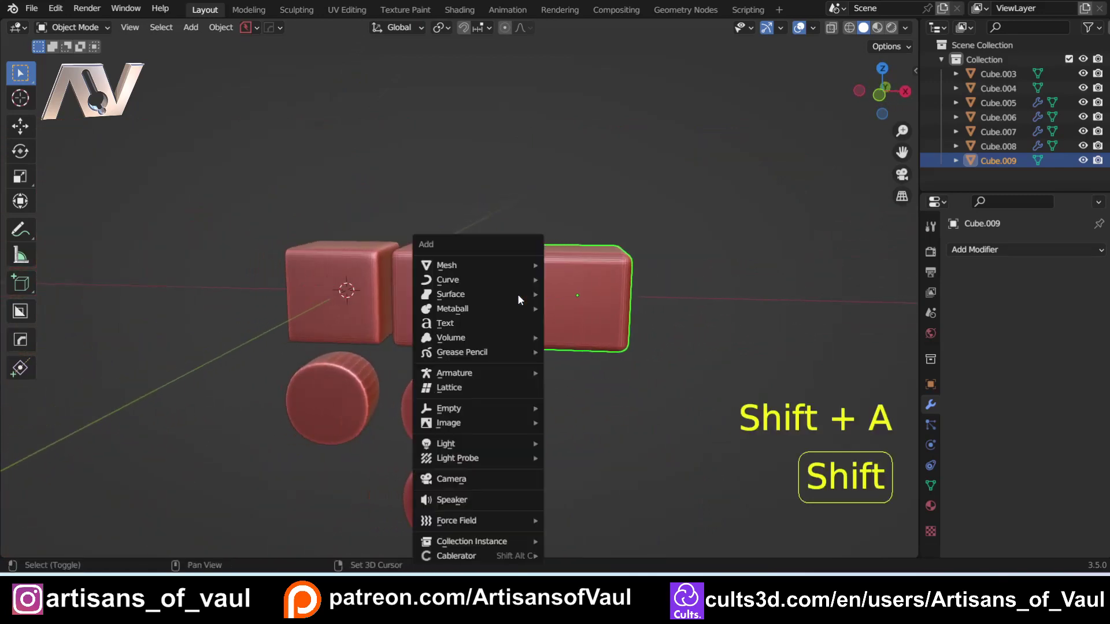
left_click(569, 280)
middle_click_drag(592, 310, 419, 303, "shift")
key("g")
left_click(786, 372)
Step: Scale the added cube up close to its neighbours' size and apply its scale
key("s")
left_click(610, 303)
key("ctrl+a")
left_click(554, 286)
Step: Give the added cube a Subdivision Surface modifier with 2 viewport levels and the Simple method
middle_click_drag(554, 287, 544, 324, "shift")
left_click(974, 250)
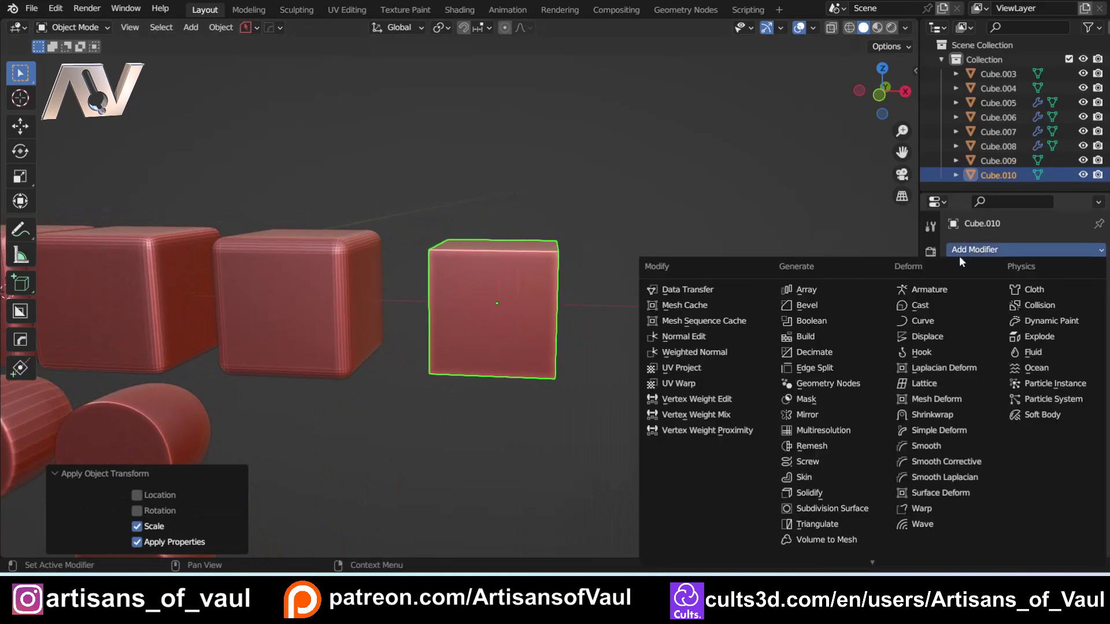
left_click(810, 508)
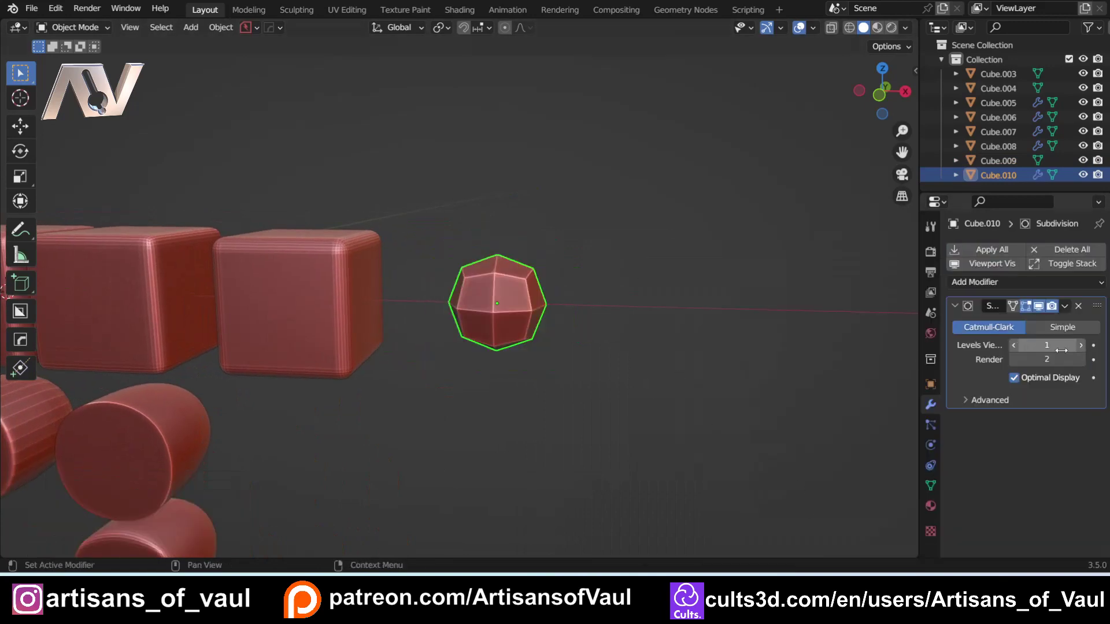
left_click(1081, 345)
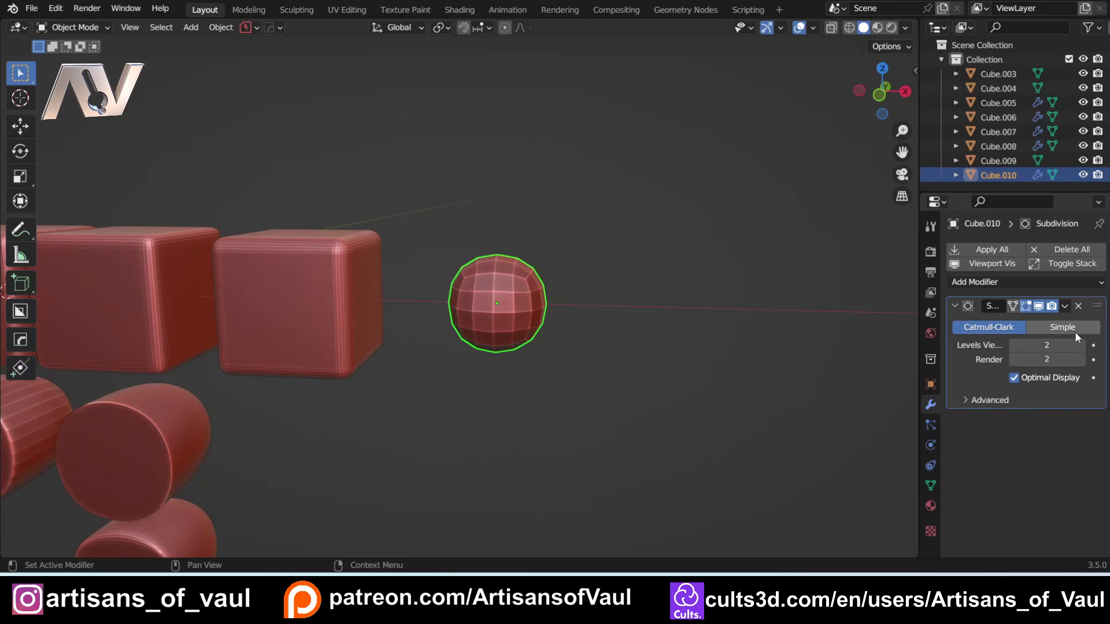
left_click(1062, 327)
middle_click_drag(487, 259, 503, 276)
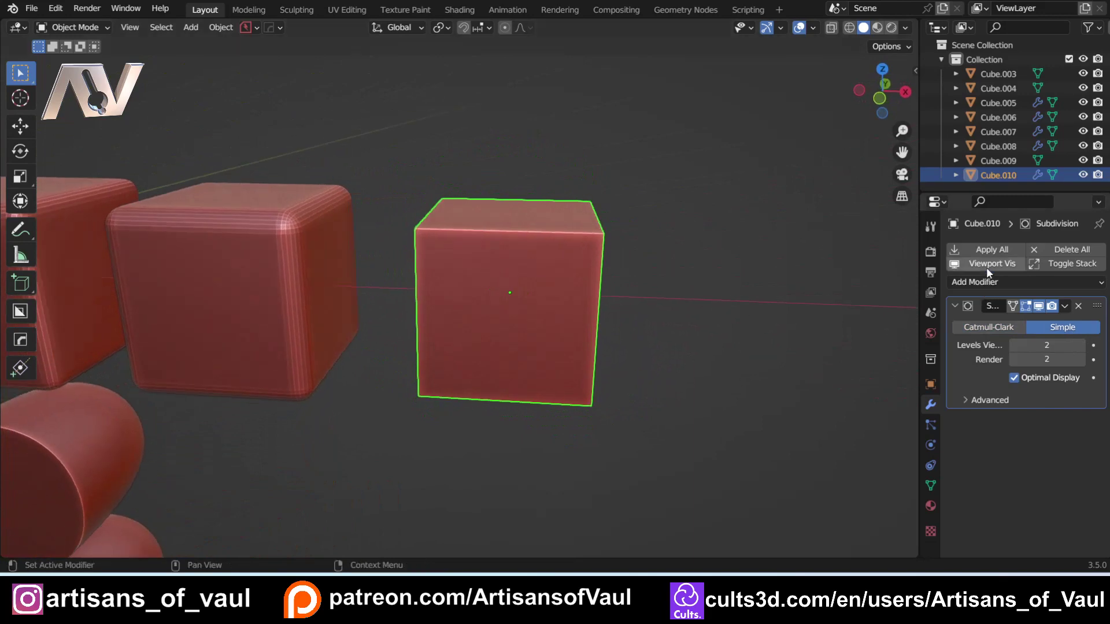
Step: Add a second Subdivision Surface modifier using Catmull-Clark with 3 viewport levels
left_click(999, 283)
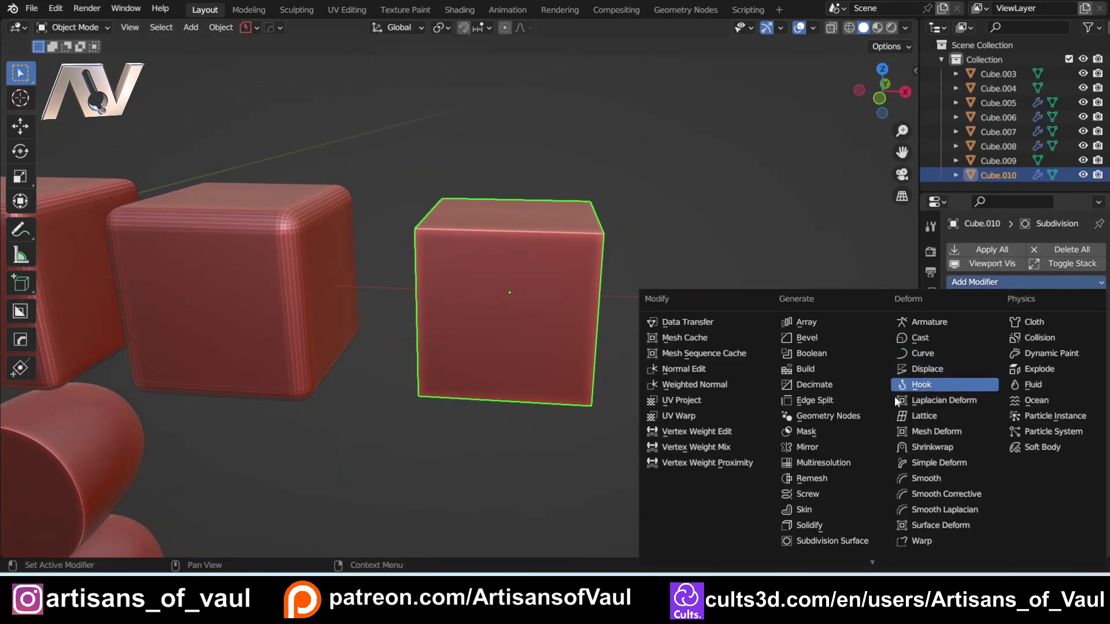
left_click(827, 540)
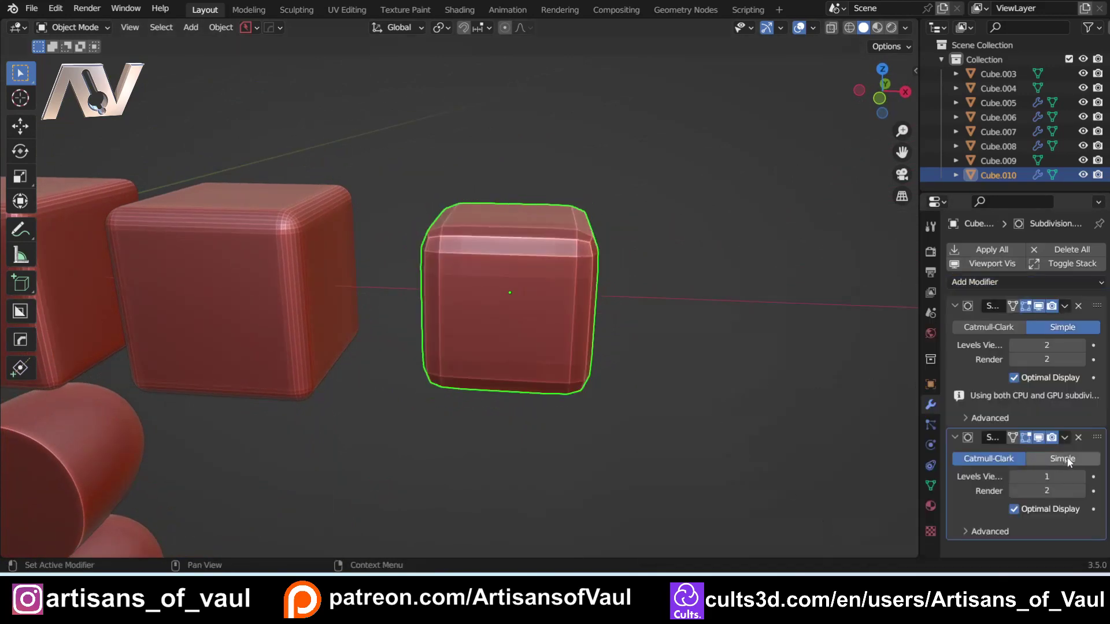
left_click(1081, 476)
left_click(1081, 477)
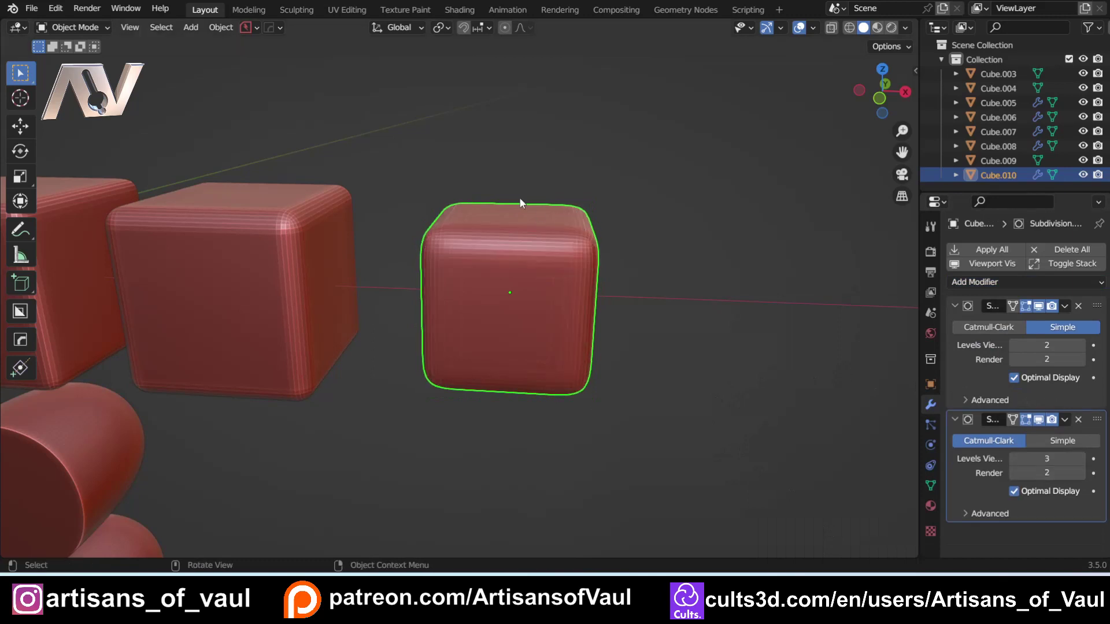
Step: Compare the double-subdivided cube's rounded edges with those of the bevelled cube
scroll(535, 256, "up", 3)
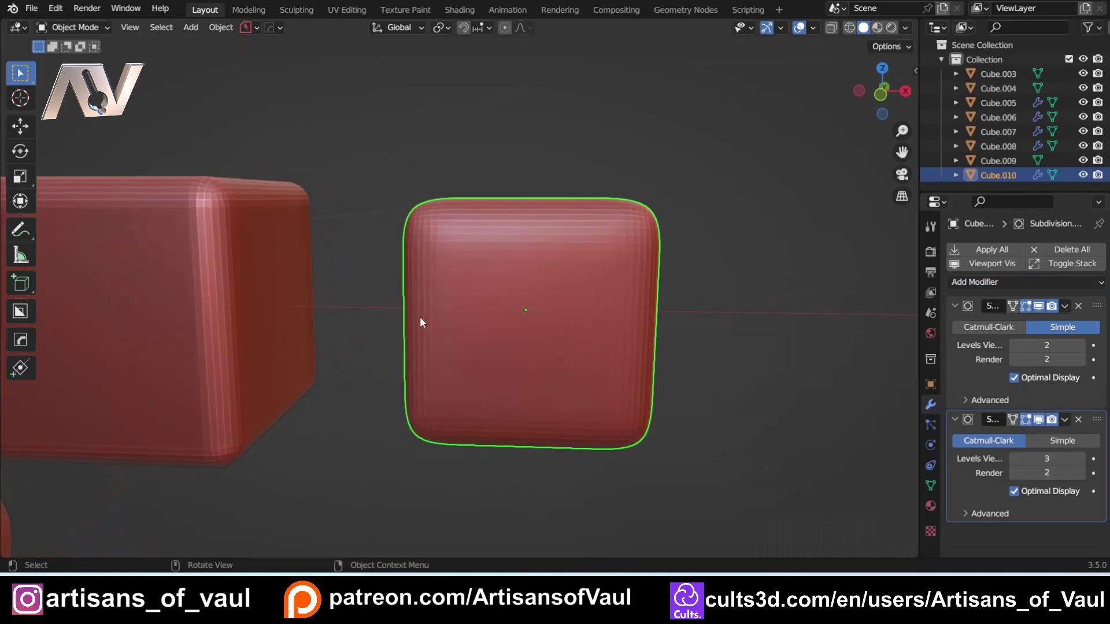
scroll(546, 252, "down", 2)
scroll(496, 301, "down", 4)
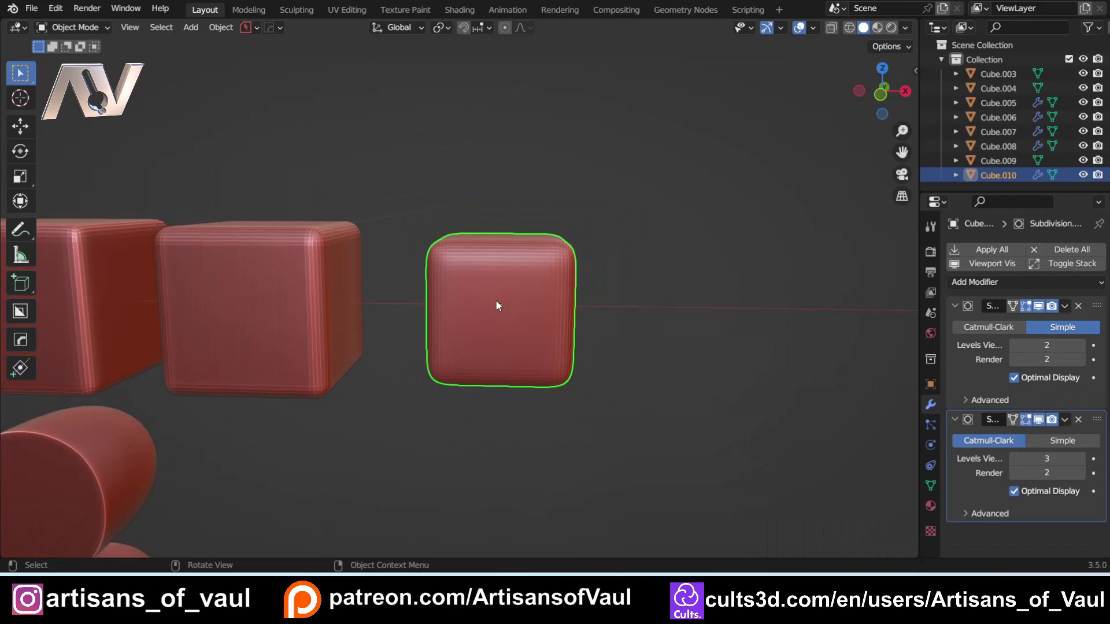
middle_click_drag(472, 301, 523, 318, "shift")
left_click(332, 326)
left_click(677, 341)
scroll(524, 318, "up", 4)
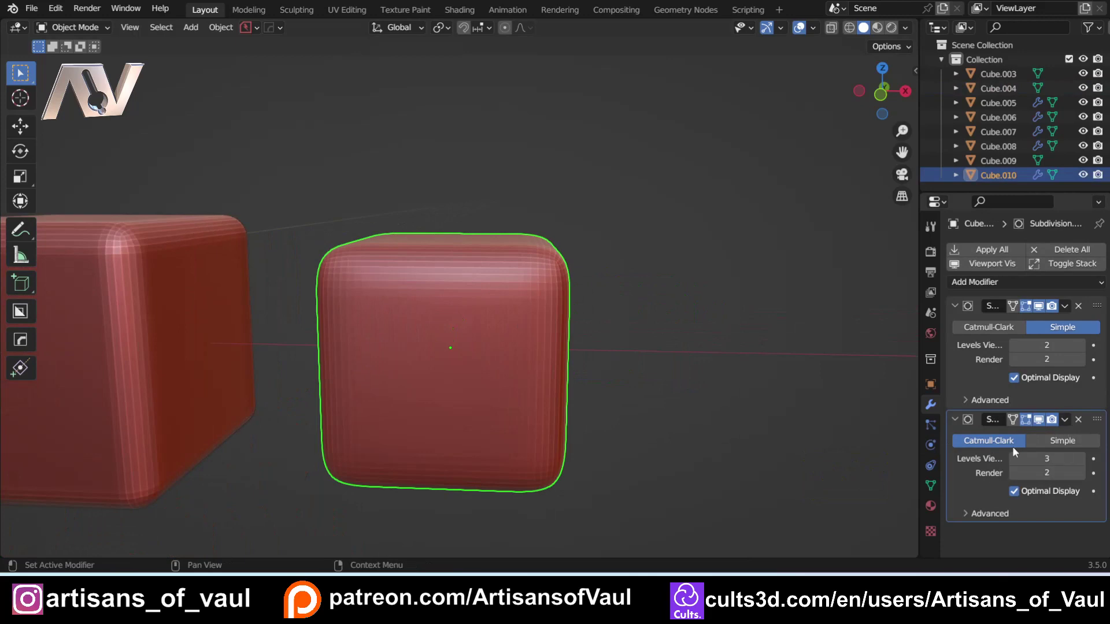
Step: Try 4 viewport levels on the Catmull-Clark modifier, restore 3, and set the Simple modifier to 4 levels
left_click(1080, 459)
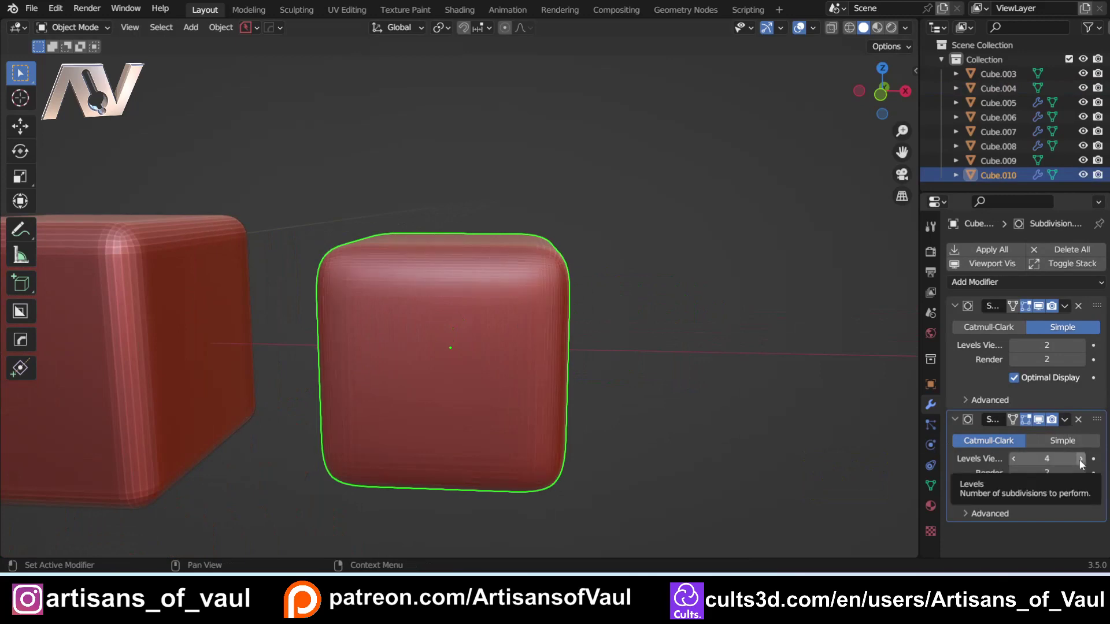
left_click(1014, 459)
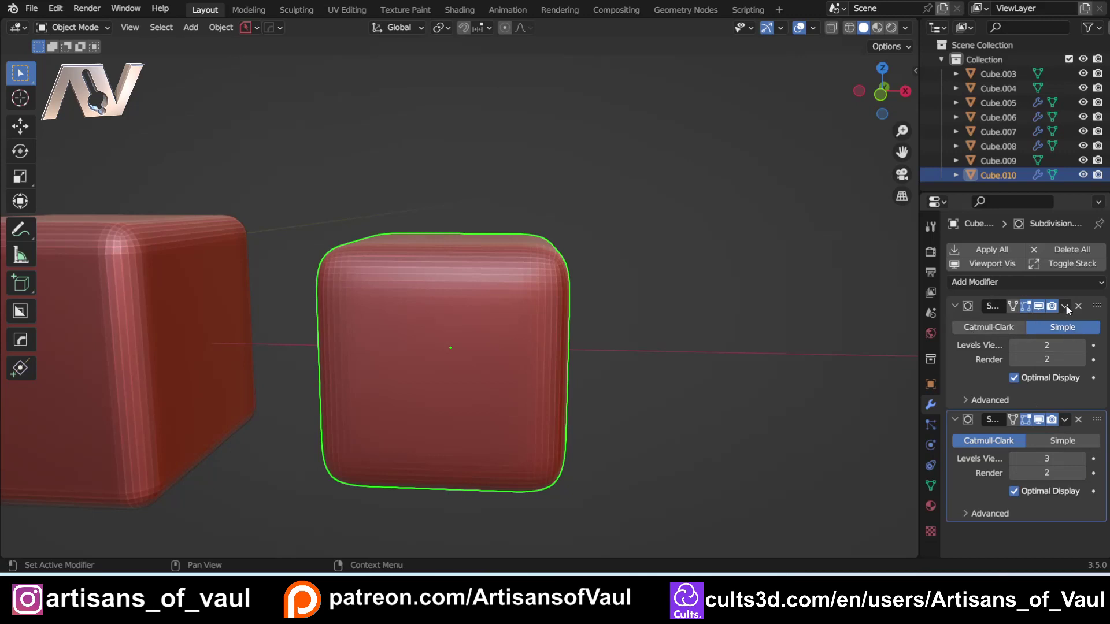
left_click(1082, 346)
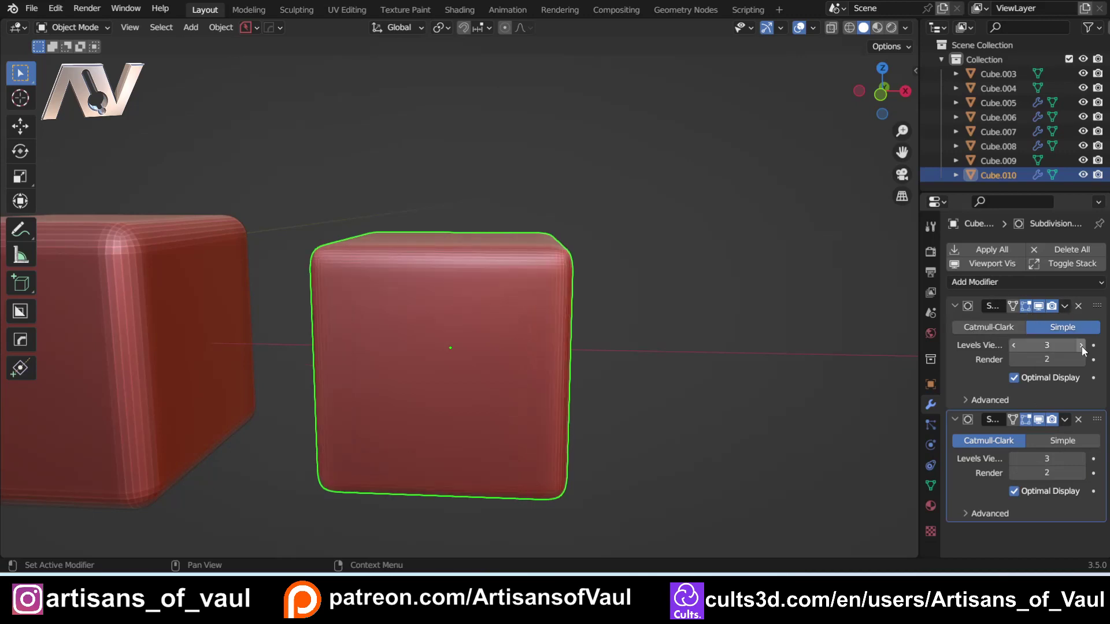
left_click(1080, 346)
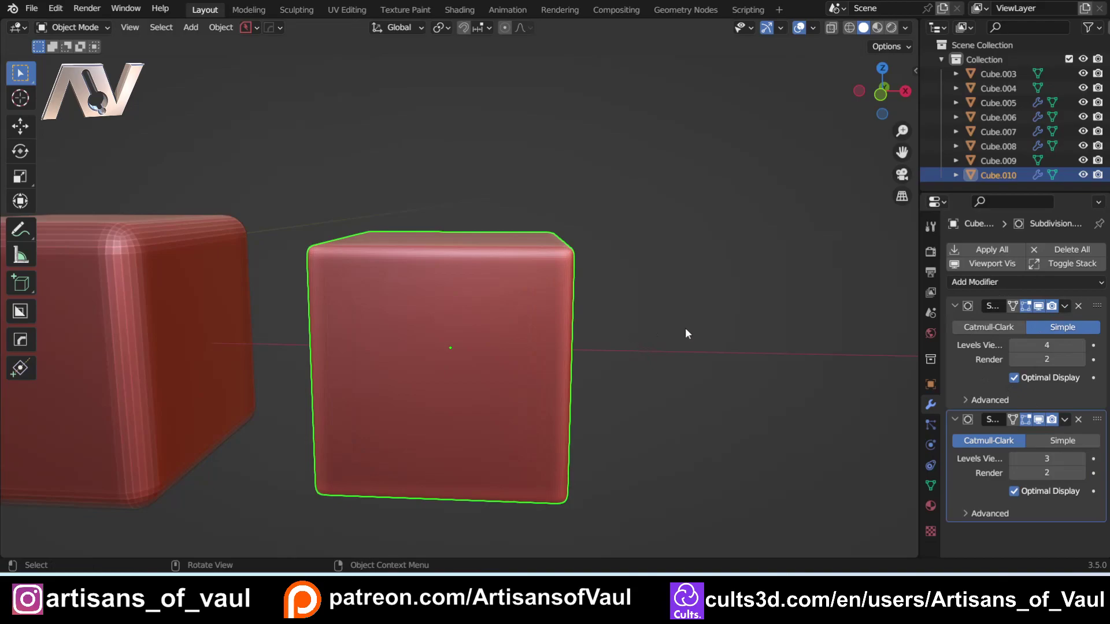
Step: Apply all of the cube's modifiers, inspect the resulting mesh in Edit Mode, and return to Object Mode
left_click(1003, 252)
key("Tab")
left_click(412, 312)
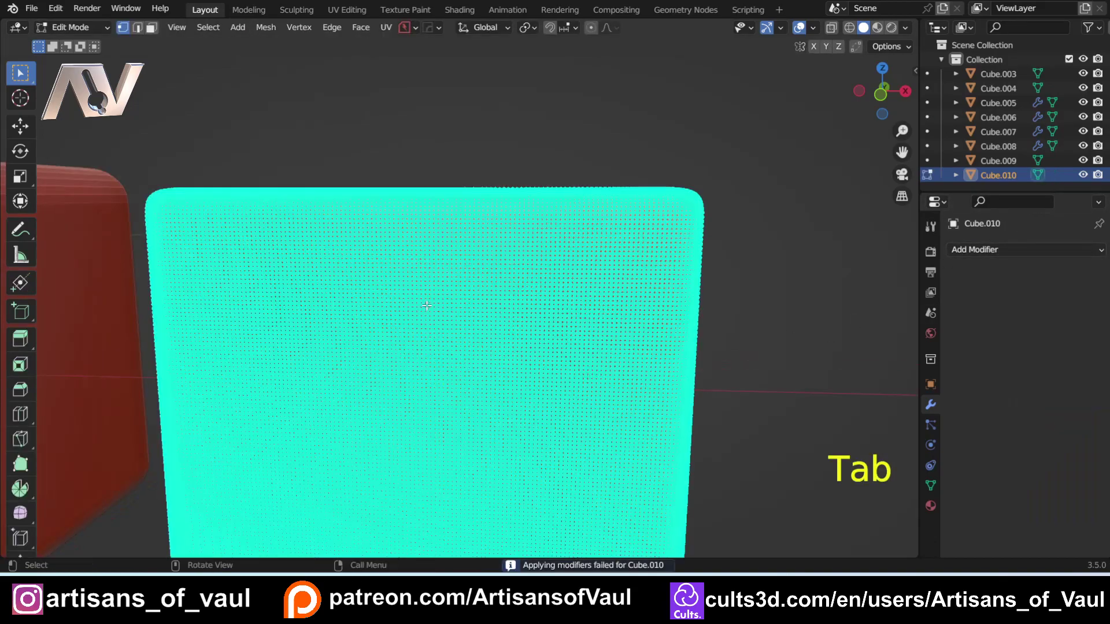
scroll(426, 306, "up", 3)
key("Tab")
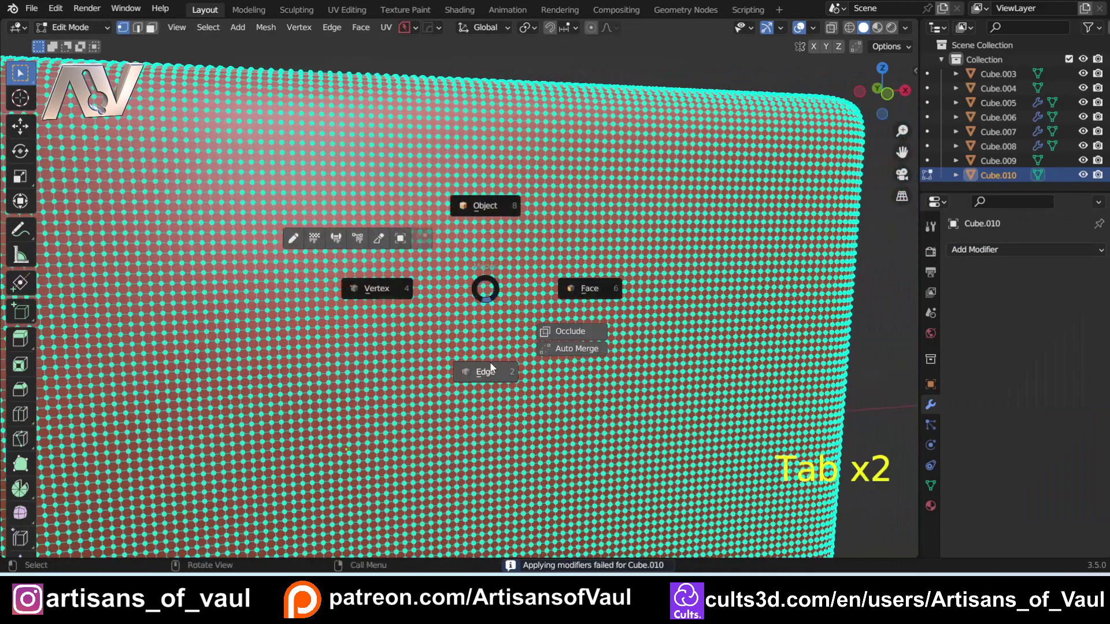
left_click(490, 367)
scroll(495, 325, "down", 6)
middle_click_drag(523, 297, 485, 312)
key("Tab")
left_click(487, 248)
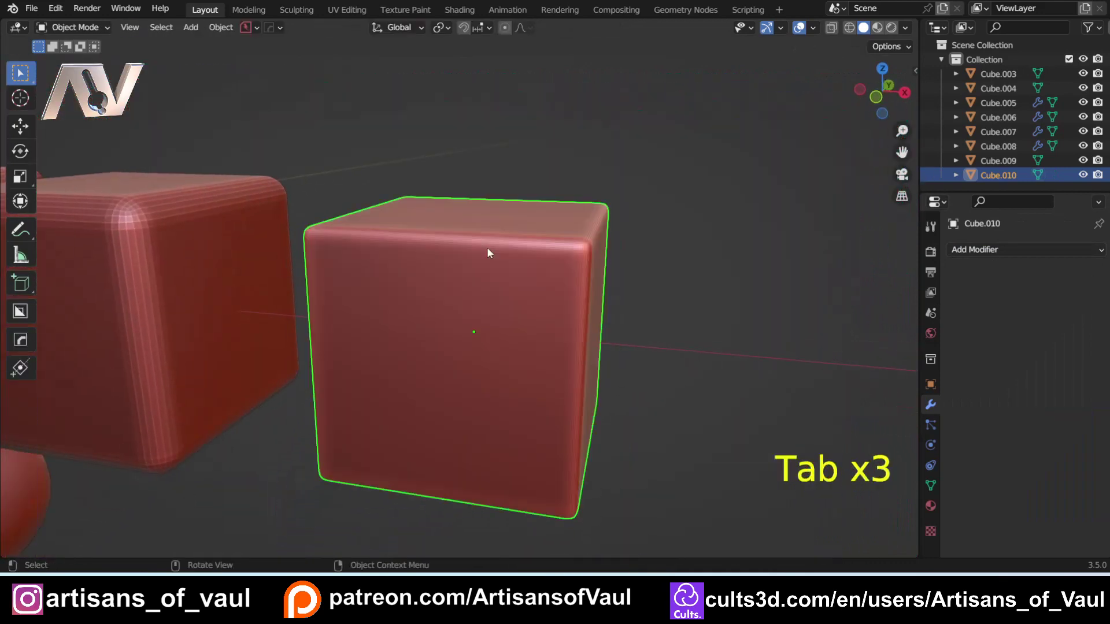
Step: Clear the selection and compare all eight cubes together in Object Mode
scroll(487, 252, "down", 3)
middle_click_drag(376, 310, 644, 303, "shift")
scroll(582, 389, "down", 2)
scroll(577, 330, "up", 2)
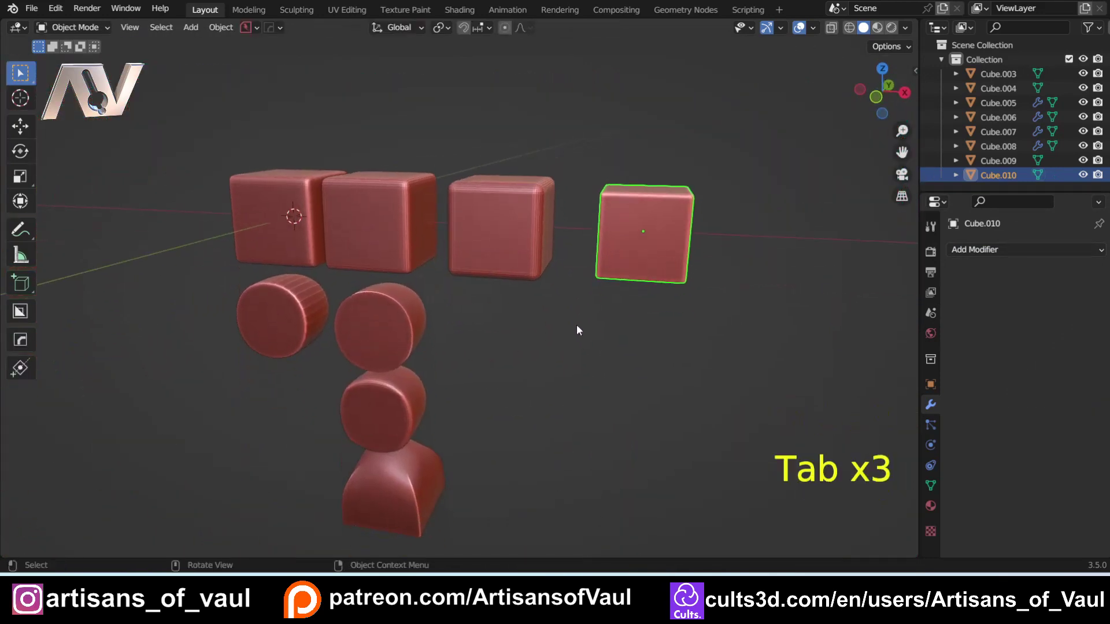
scroll(576, 330, "down", 1)
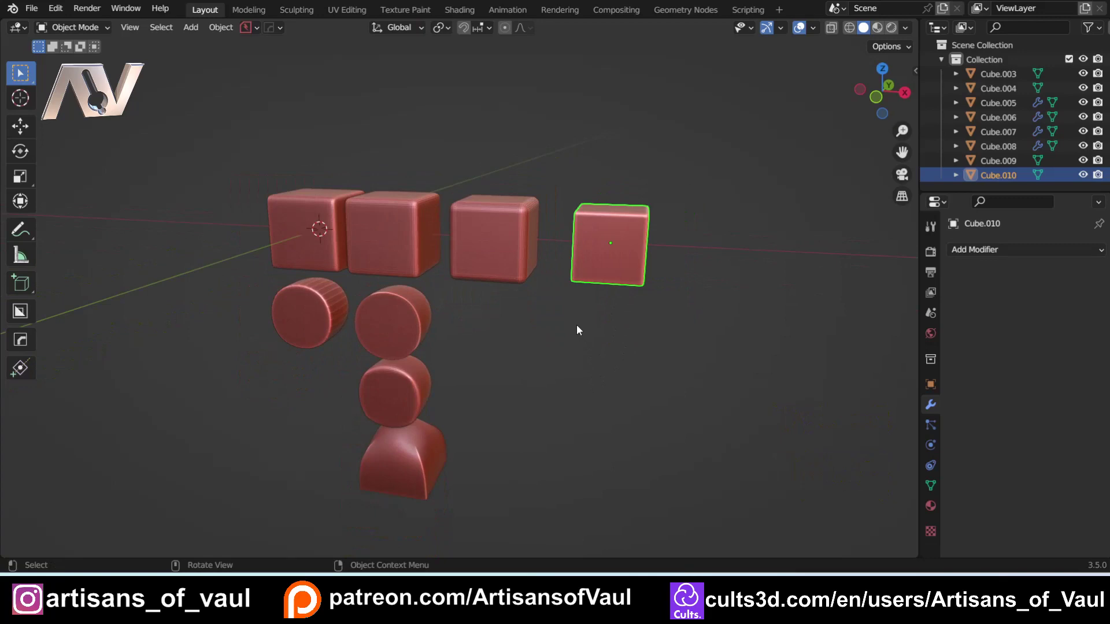
left_click(577, 327)
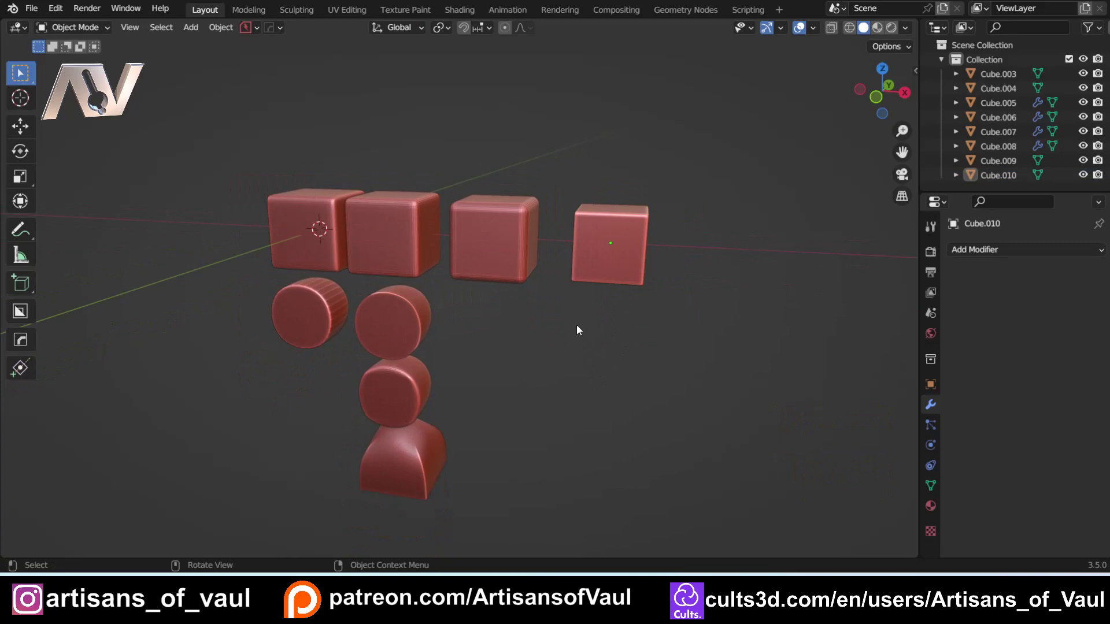
scroll(577, 324, "up", 3)
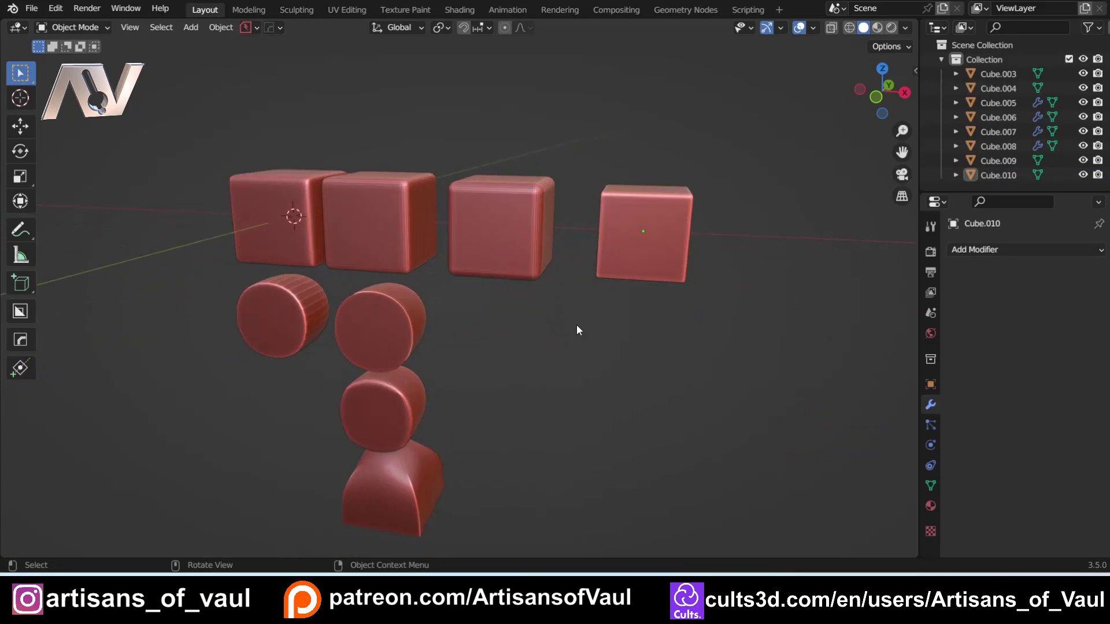